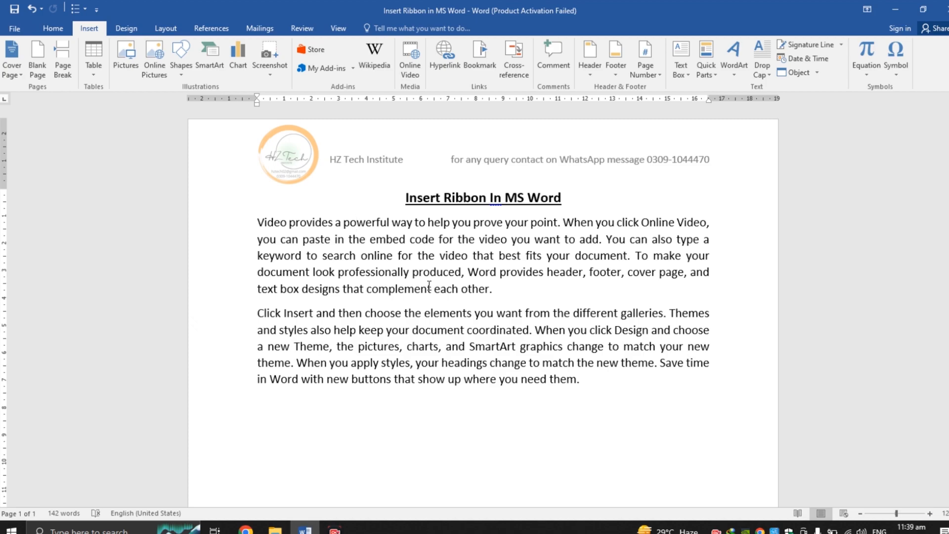
{"action": "left_click_drag", "start_coordinate": [410, 198], "coordinate": [572, 200]}
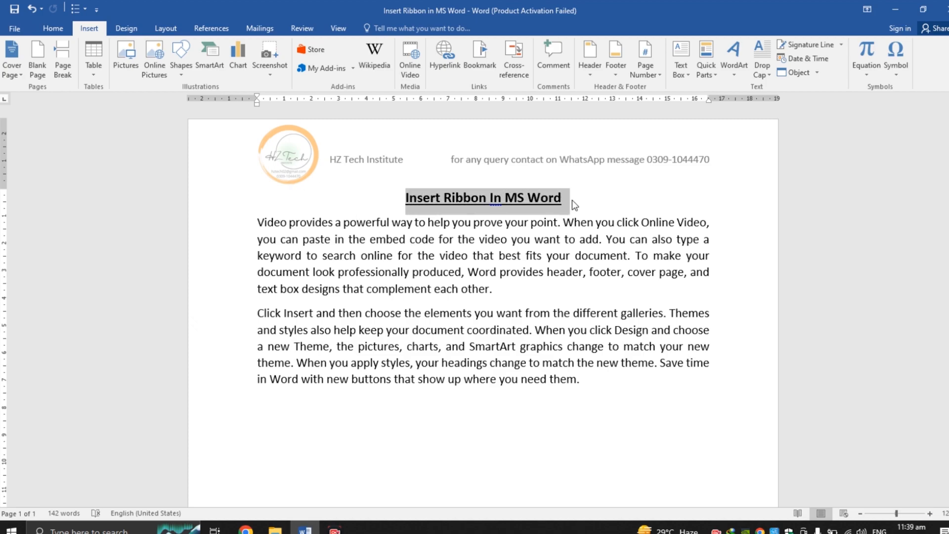
{"action": "left_click", "coordinate": [517, 199]}
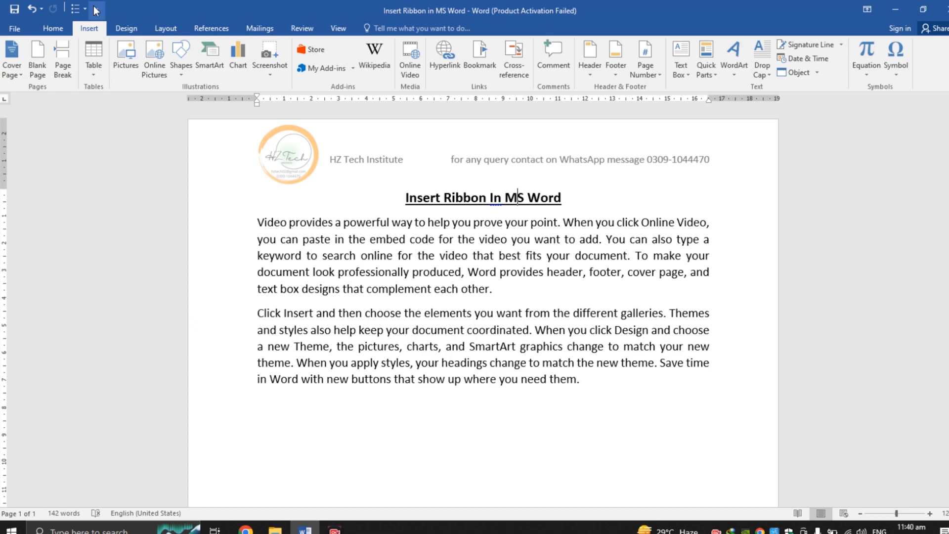
{"action": "left_click", "coordinate": [53, 29]}
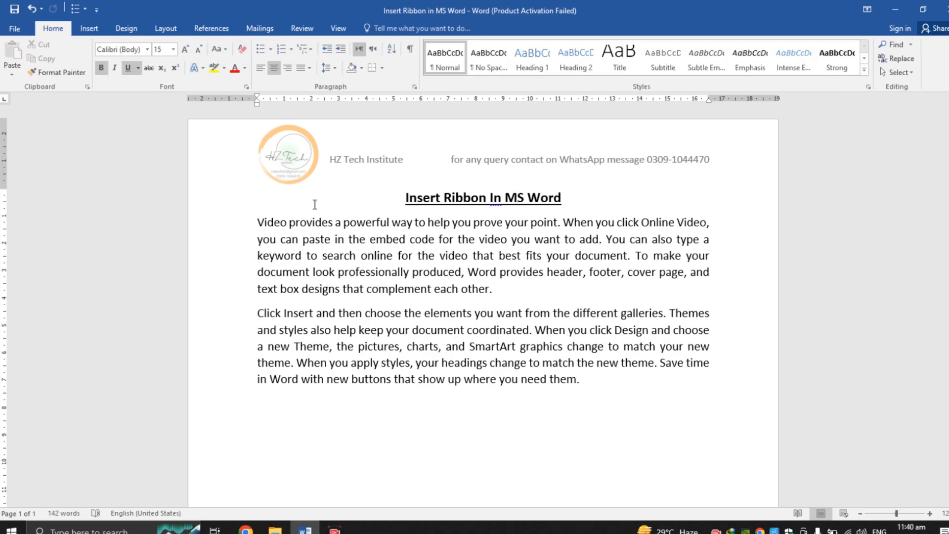
{"action": "left_click", "coordinate": [87, 25]}
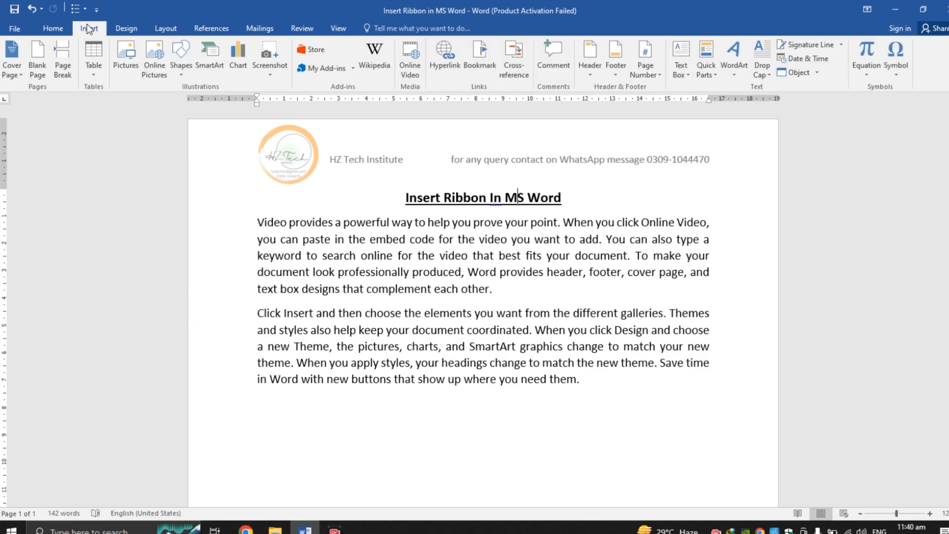
Step: Insert the built-in Filigree cover page into the document
{"action": "left_click", "coordinate": [13, 70]}
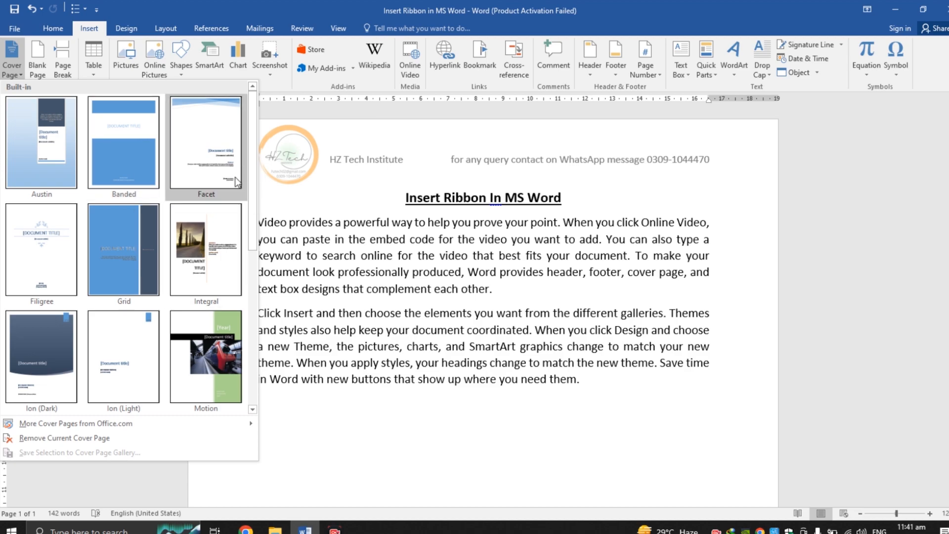
{"action": "mouse_move", "coordinate": [251, 147]}
{"action": "left_mouse_down"}
{"action": "mouse_move", "coordinate": [261, 226]}
{"action": "mouse_move", "coordinate": [254, 302]}
{"action": "mouse_move", "coordinate": [251, 138]}
{"action": "left_mouse_up"}
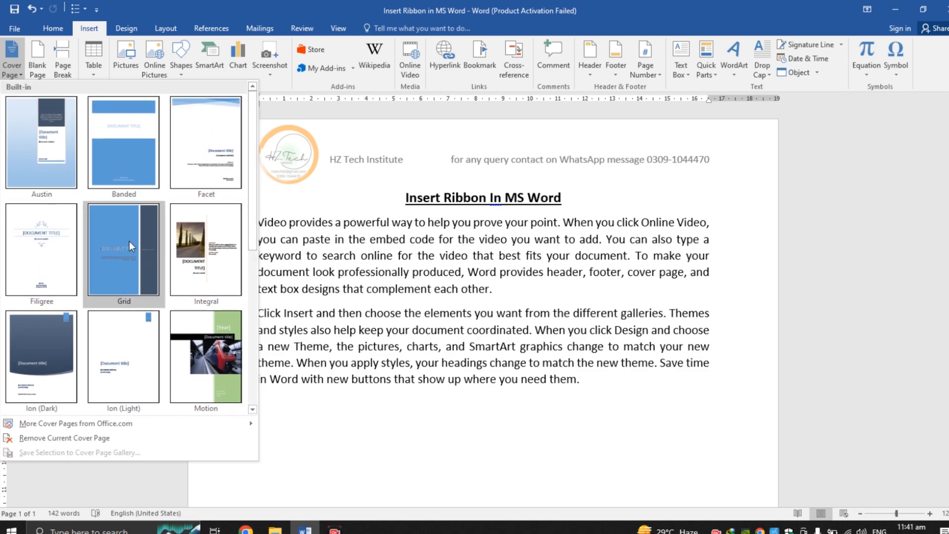
{"action": "left_click", "coordinate": [41, 252]}
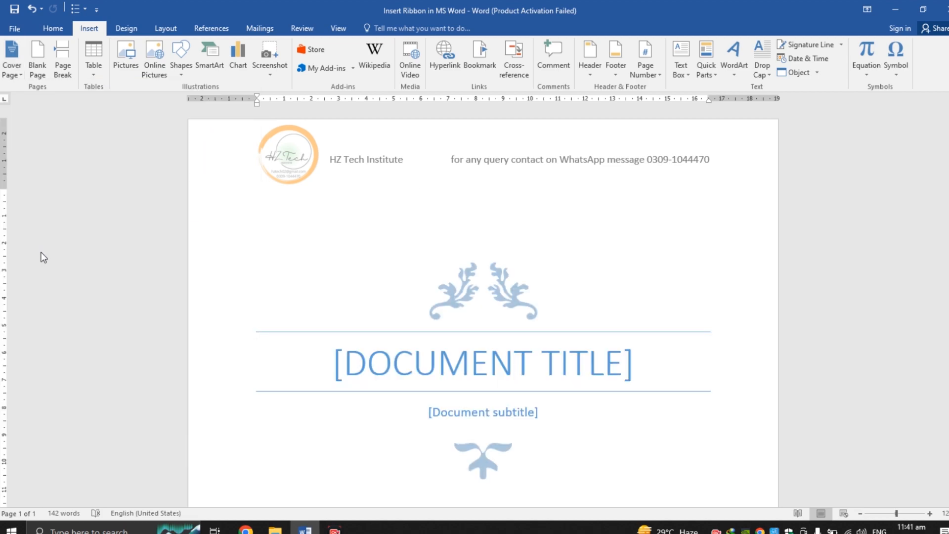
Step: Replace the cover page's document title placeholder with URDU
{"action": "left_click_drag", "start_coordinate": [947, 185], "coordinate": [948, 393]}
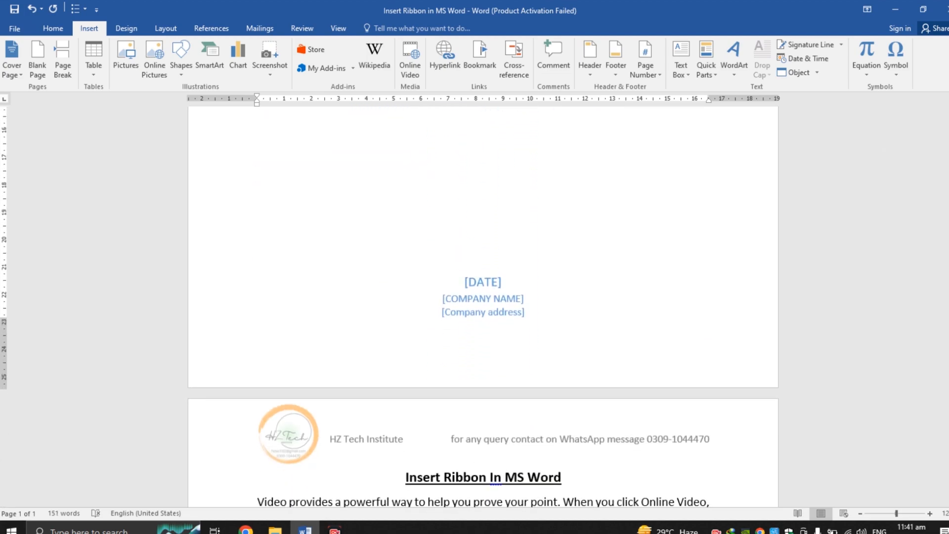
{"action": "left_click", "coordinate": [475, 286]}
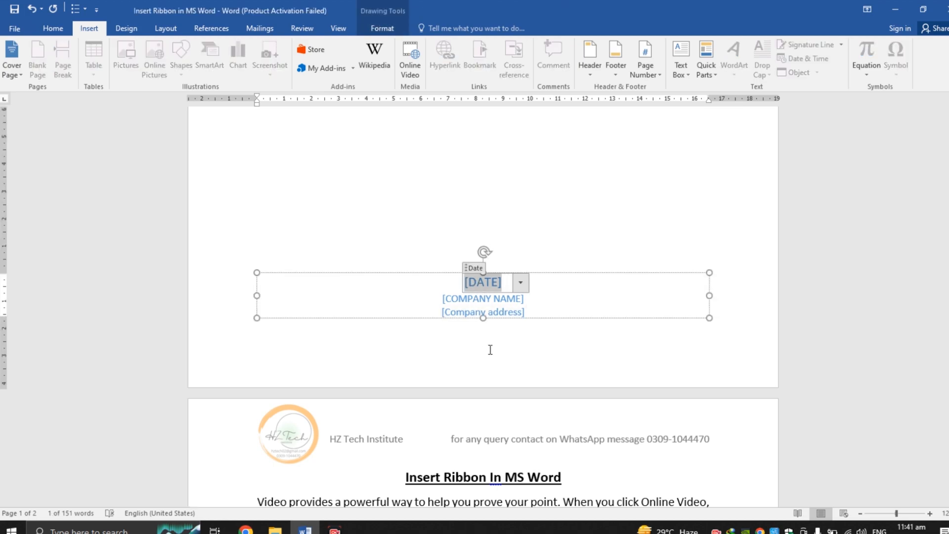
{"action": "left_click", "coordinate": [488, 302]}
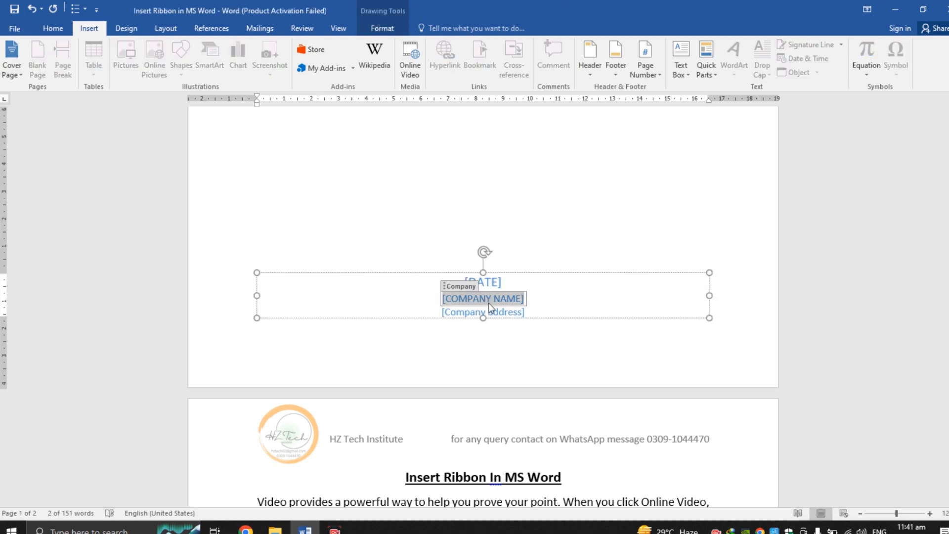
{"action": "scroll", "coordinate": [493, 308], "scroll_direction": "up", "scroll_amount": 10}
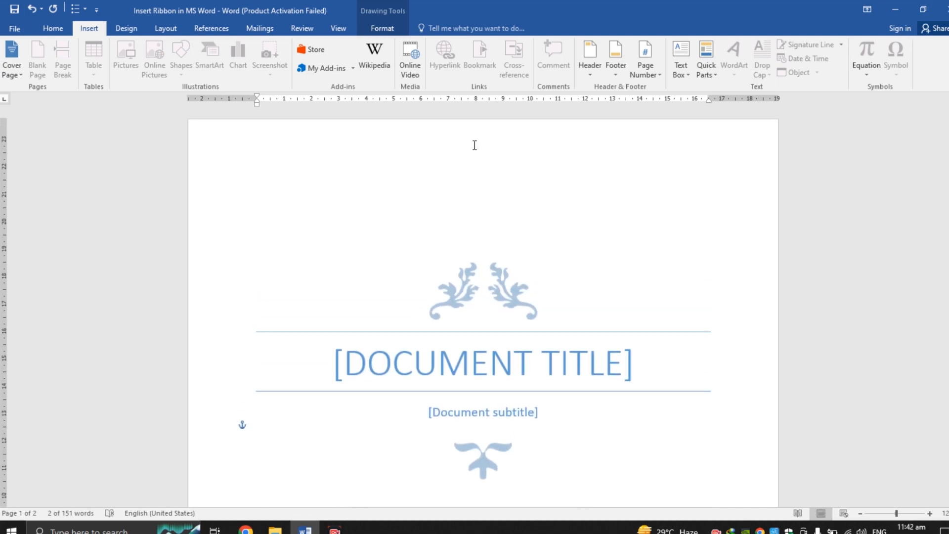
{"action": "left_click", "coordinate": [462, 367]}
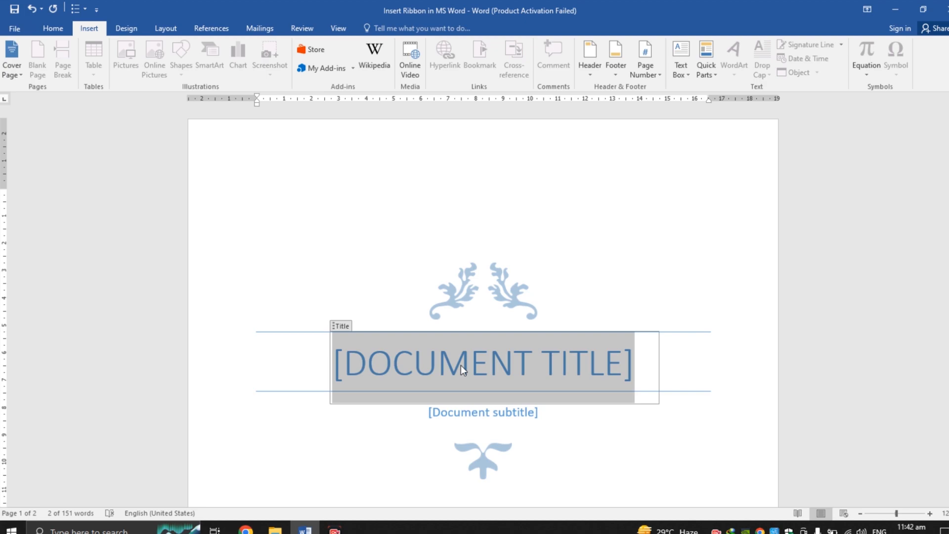
{"action": "type", "text": "URDU"}
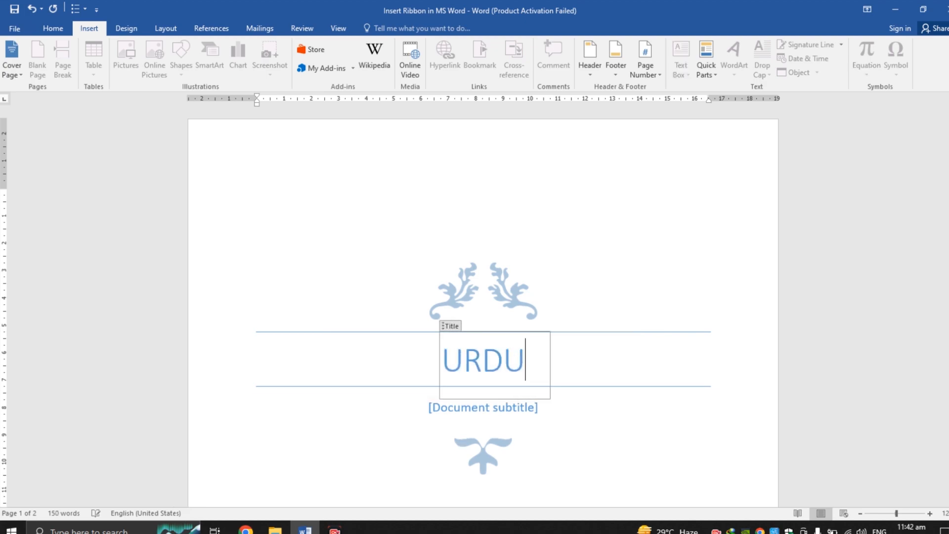
{"action": "left_click", "coordinate": [734, 253]}
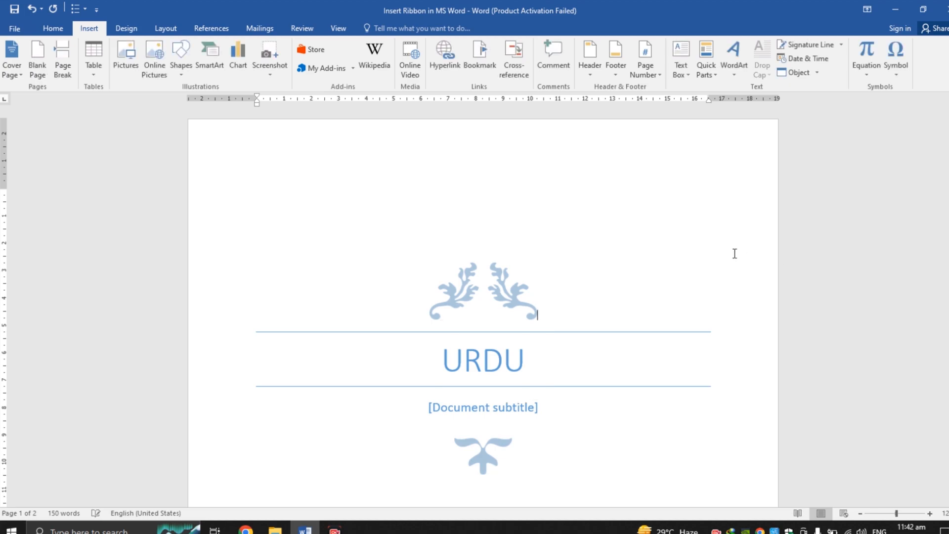
Step: Replace the cover page's document subtitle placeholder with Advance
{"action": "left_click", "coordinate": [492, 411]}
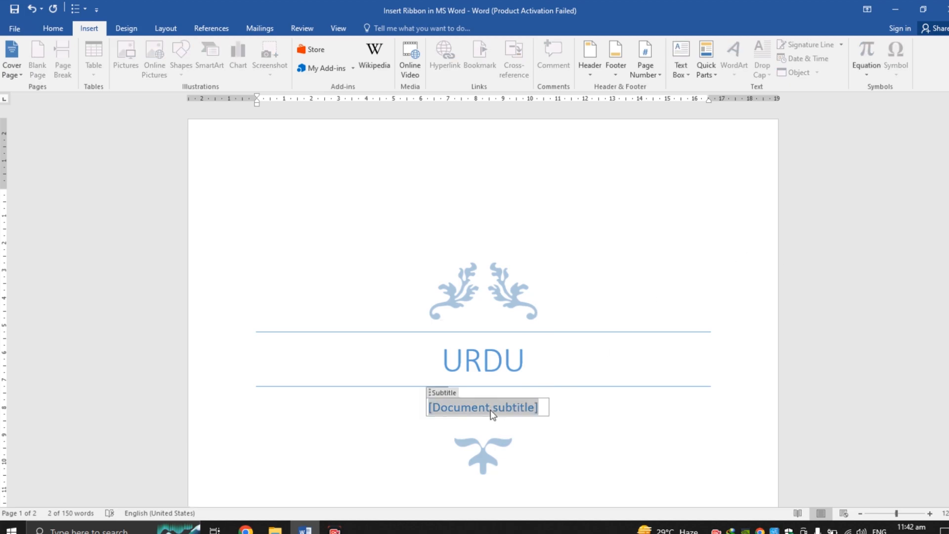
{"action": "type", "text": "Adv"}
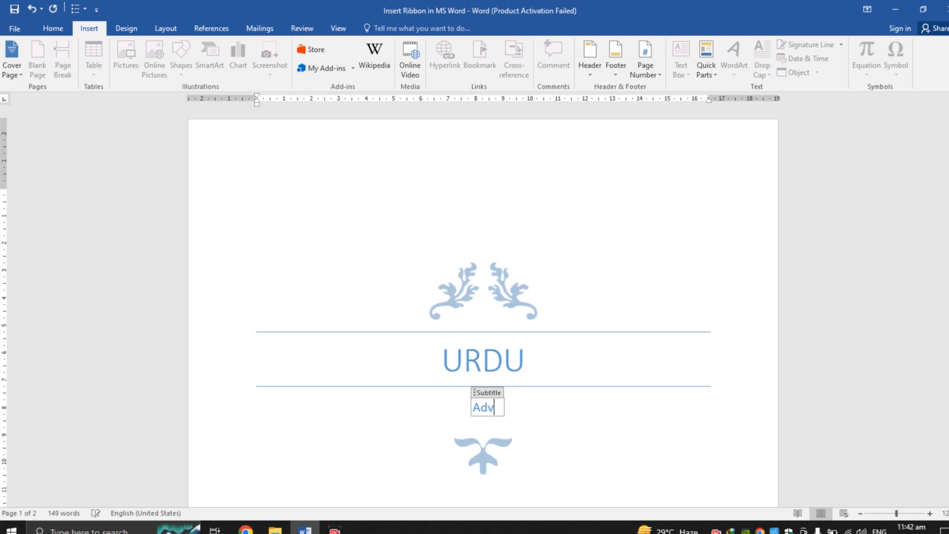
{"action": "type", "text": "ance"}
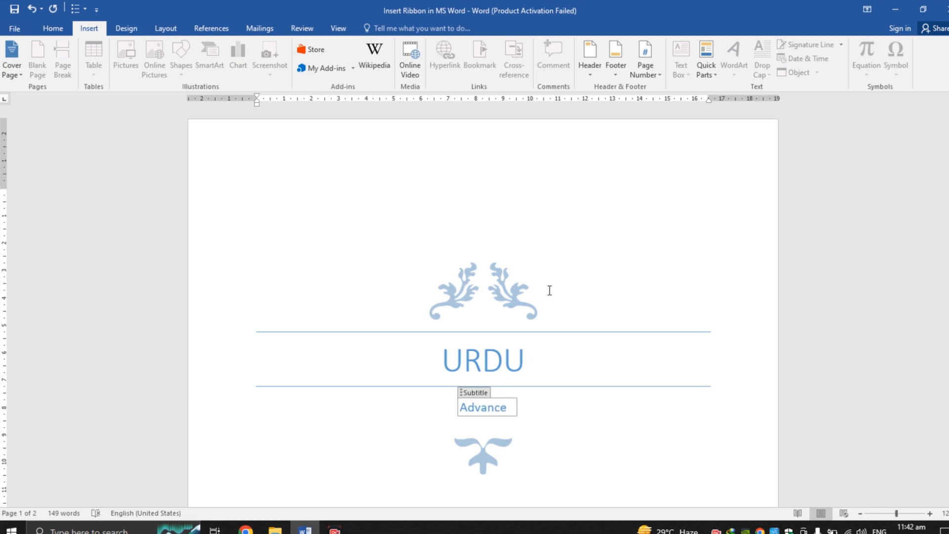
{"action": "left_click", "coordinate": [647, 181]}
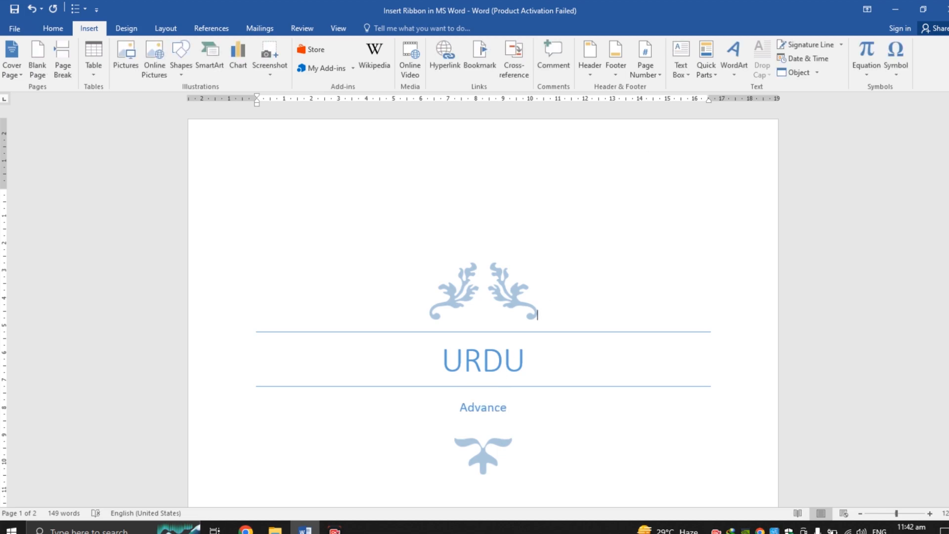
Step: Enter 2023 into the date field near the bottom of the cover page
{"action": "left_click_drag", "start_coordinate": [948, 161], "coordinate": [947, 267]}
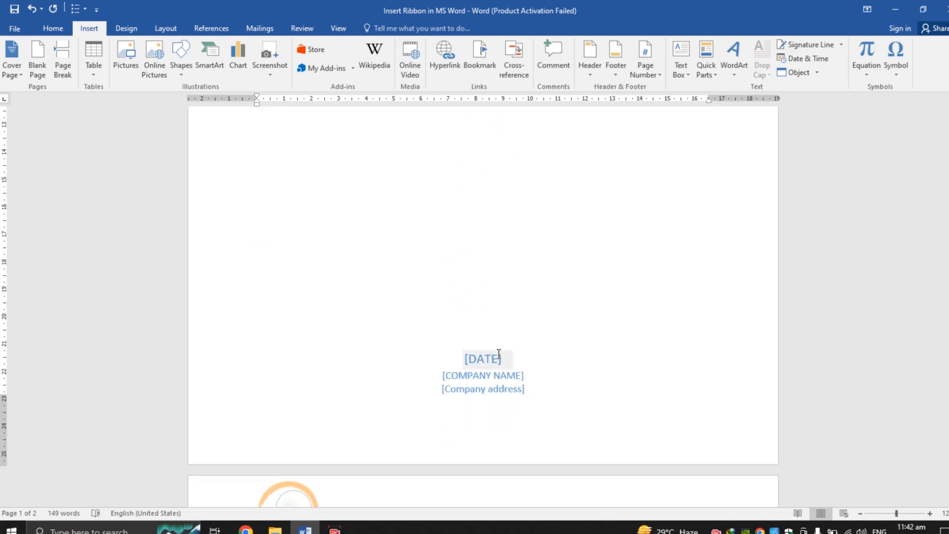
{"action": "left_click", "coordinate": [485, 362]}
{"action": "key", "text": "Down"}
{"action": "key", "text": "Down"}
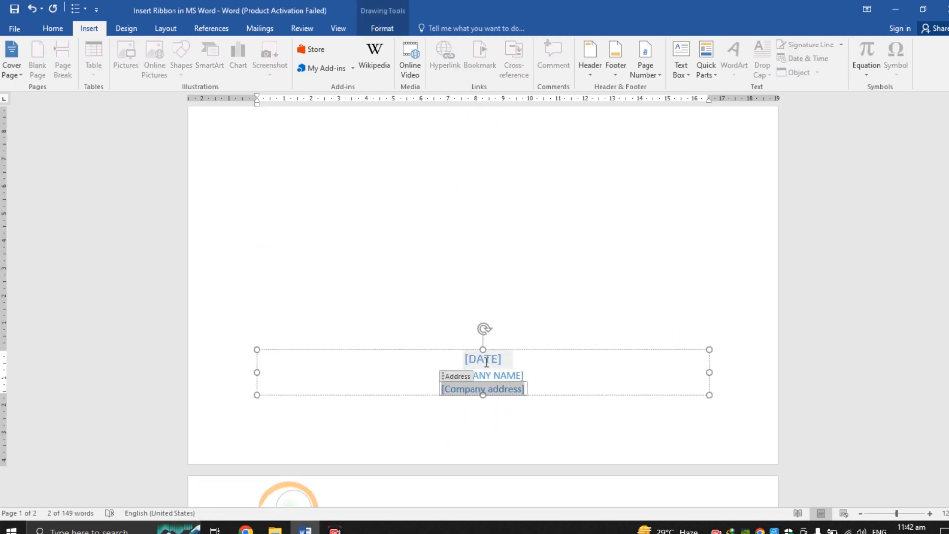
{"action": "left_click", "coordinate": [486, 362]}
{"action": "type", "text": "2022"}
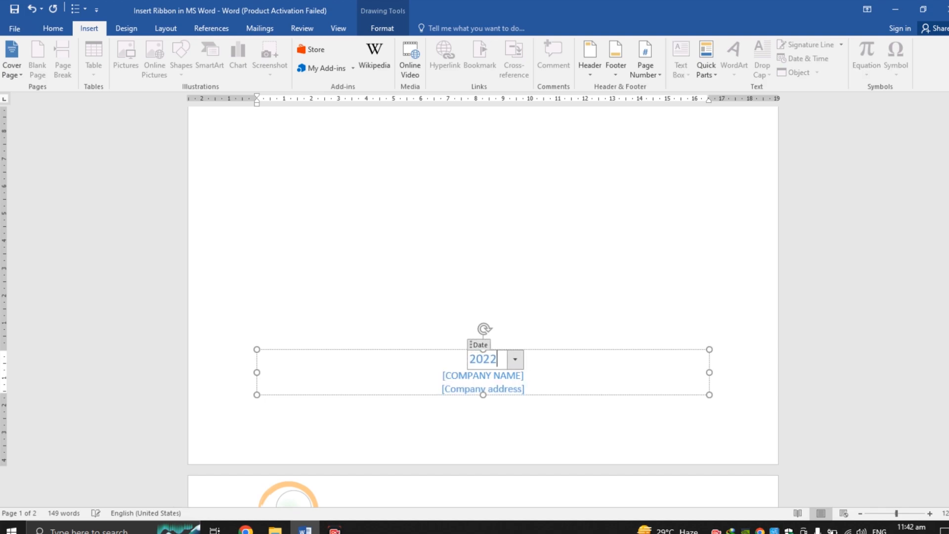
{"action": "key", "text": "BackSpace"}
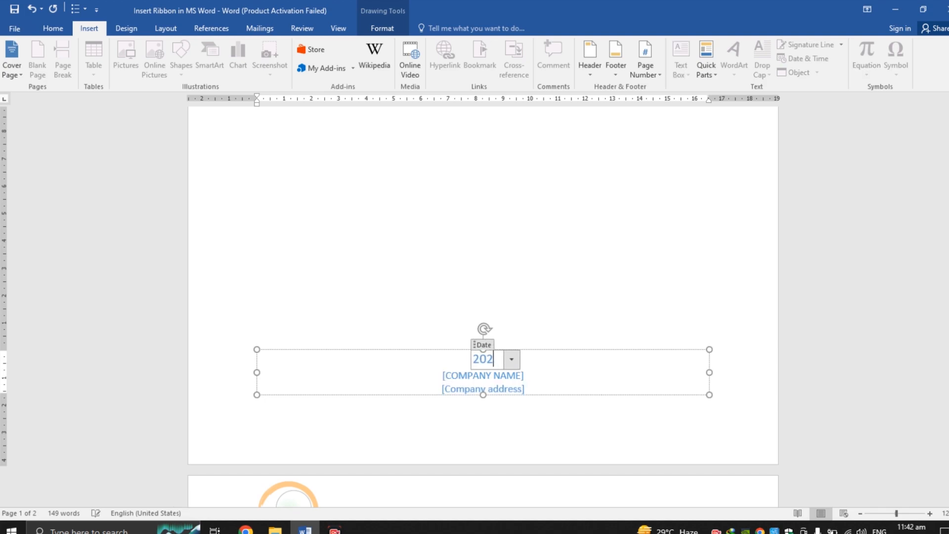
{"action": "type", "text": "2"}
{"action": "key", "text": "BackSpace"}
{"action": "type", "text": "3"}
{"action": "left_click", "coordinate": [617, 163]}
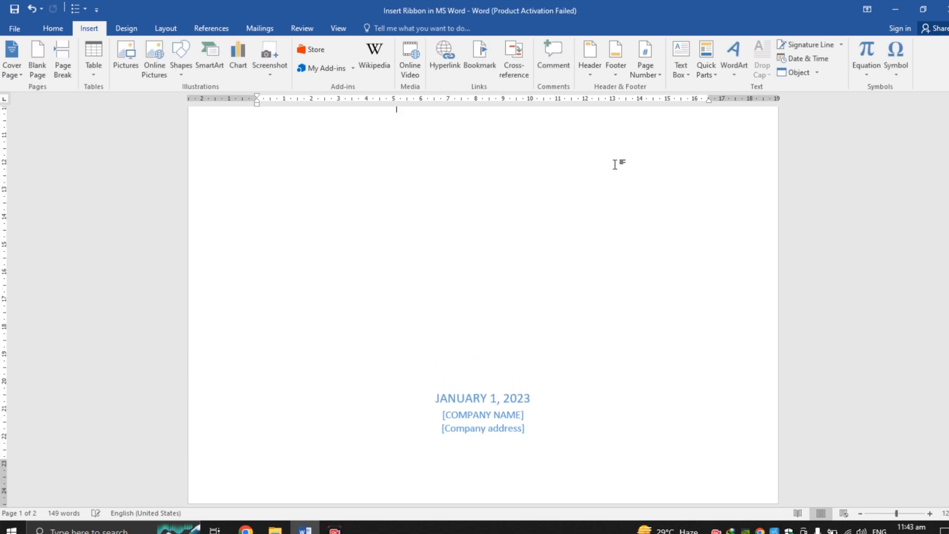
Step: Pick January 20, 2023 from the date field's calendar
{"action": "left_click", "coordinate": [492, 439]}
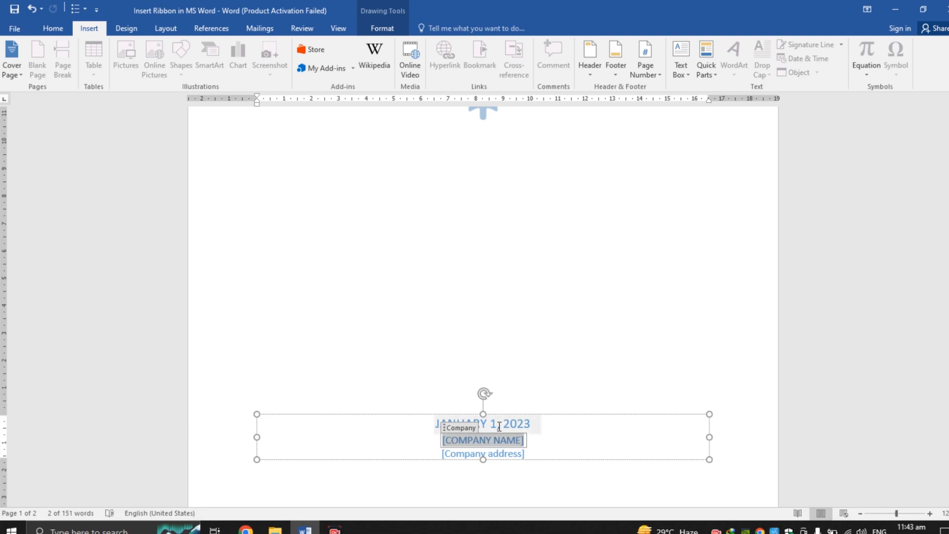
{"action": "left_click", "coordinate": [500, 424]}
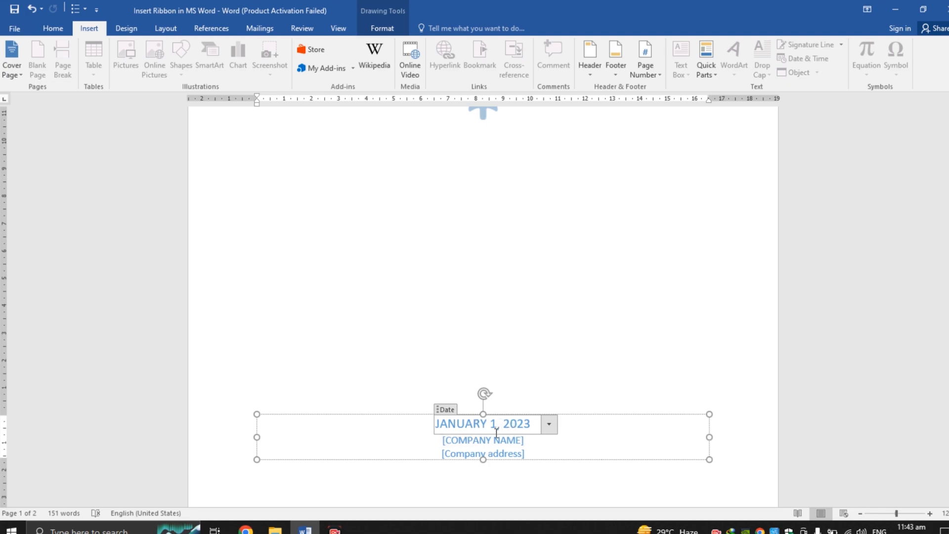
{"action": "left_click", "coordinate": [552, 425]}
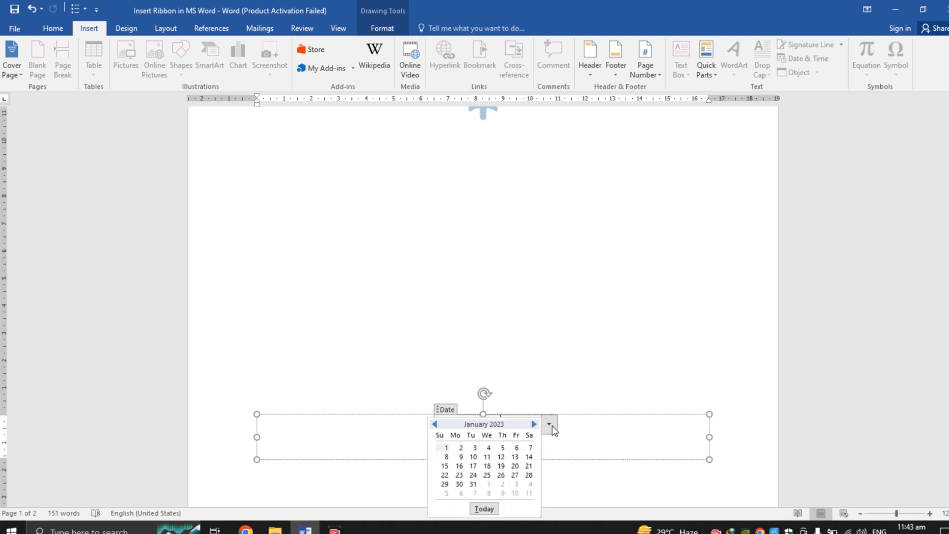
{"action": "left_click", "coordinate": [514, 465]}
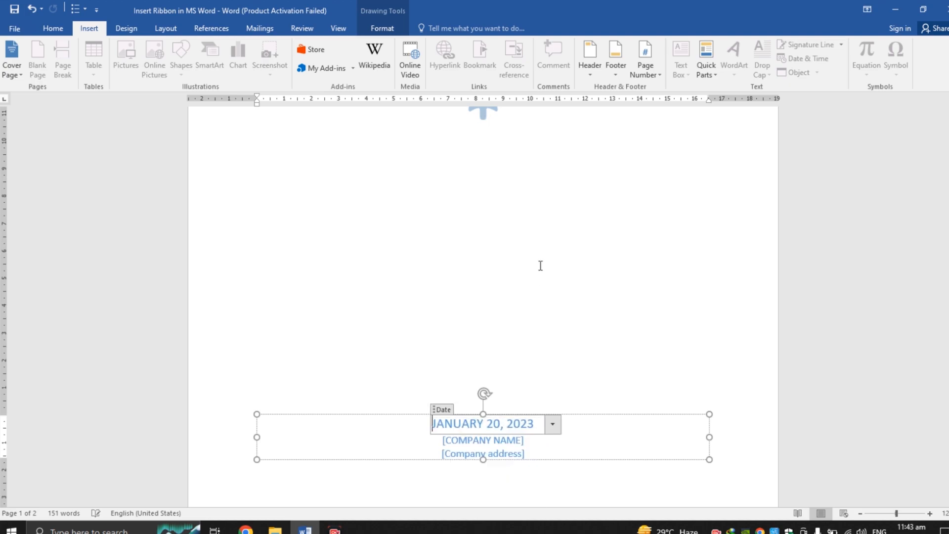
{"action": "left_click", "coordinate": [550, 247]}
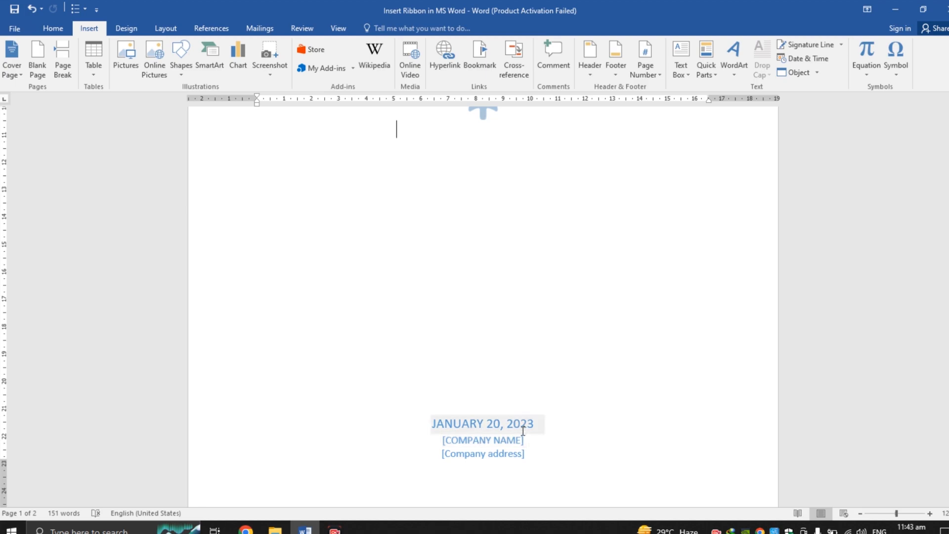
Step: Enter BA as the company name on the cover page
{"action": "left_click", "coordinate": [542, 425]}
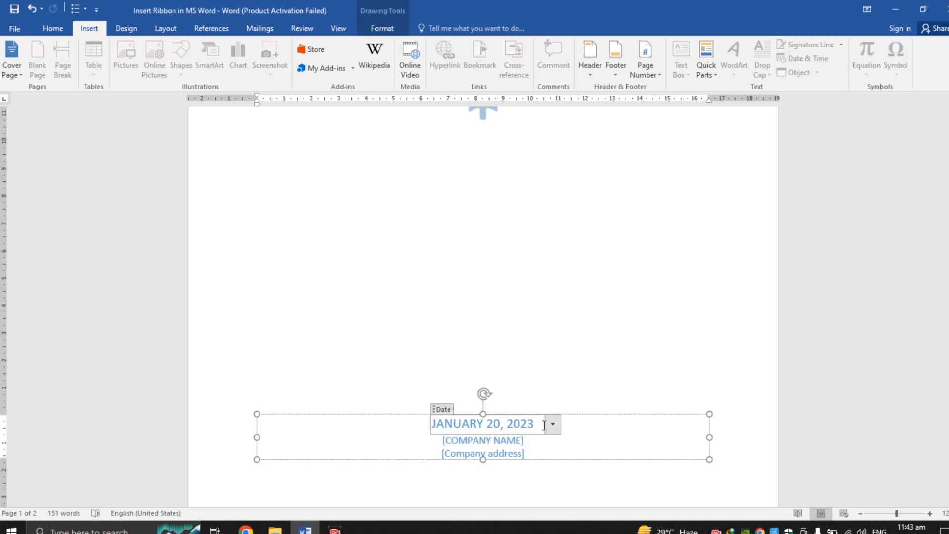
{"action": "left_click", "coordinate": [533, 343]}
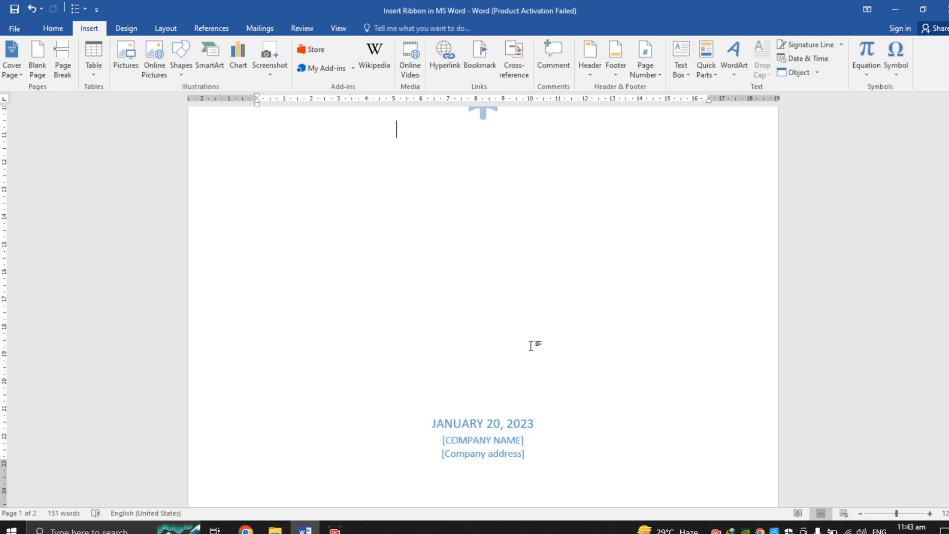
{"action": "left_click", "coordinate": [482, 444]}
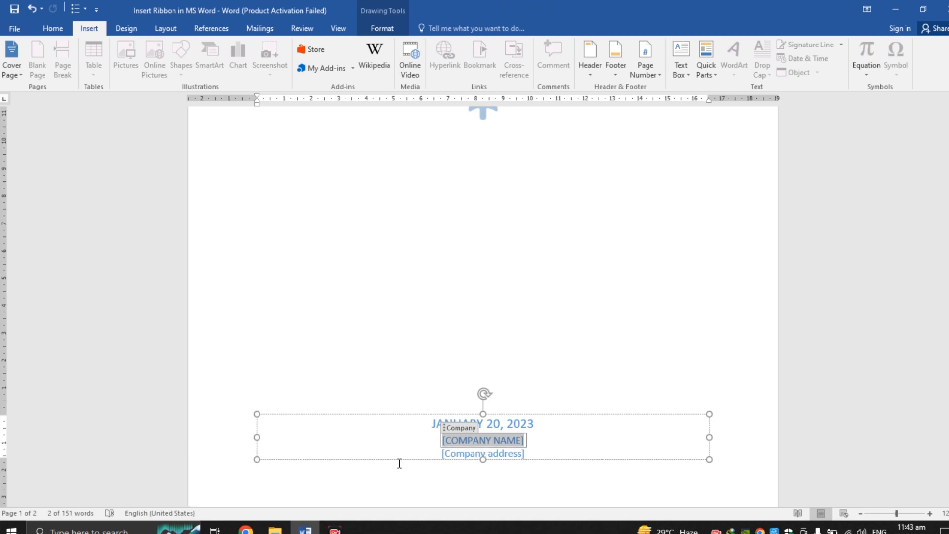
{"action": "type", "text": "BA"}
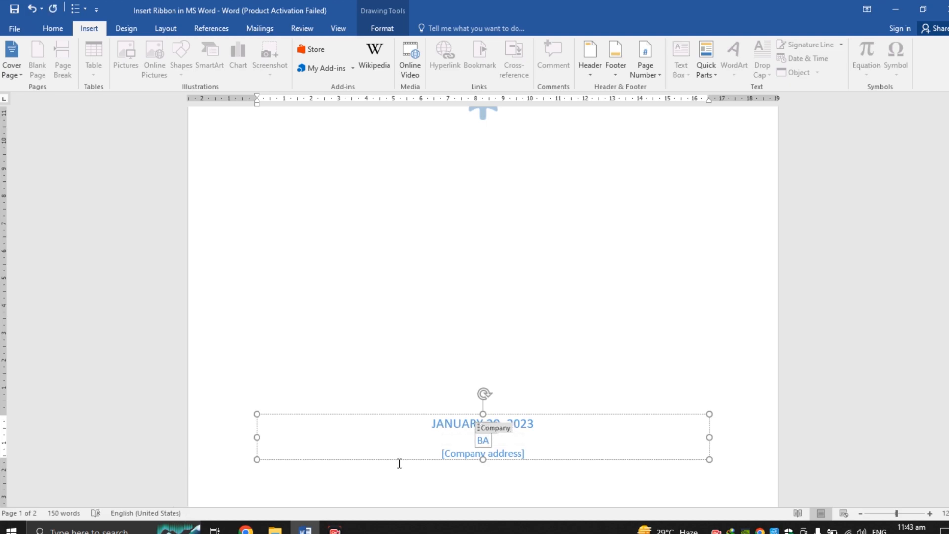
{"action": "double_click", "coordinate": [514, 390]}
{"action": "left_click_drag", "start_coordinate": [947, 264], "coordinate": [947, 241]}
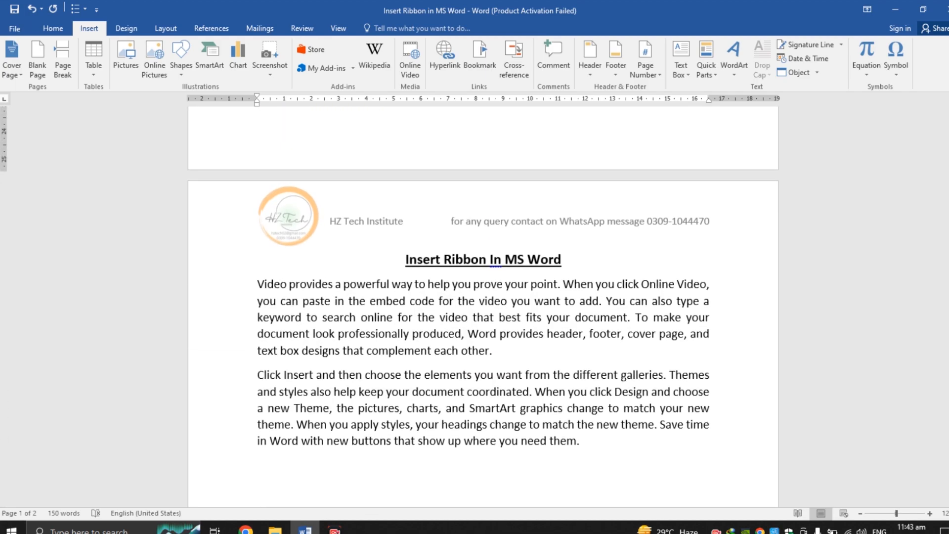
{"action": "right_click", "coordinate": [495, 260]}
{"action": "left_click", "coordinate": [514, 272]}
{"action": "left_click_drag", "start_coordinate": [947, 324], "coordinate": [948, 191]}
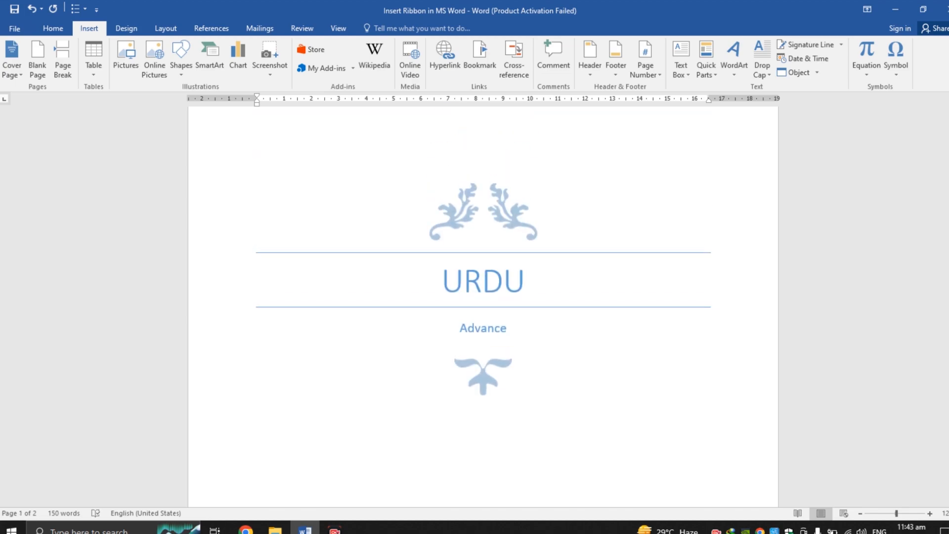
{"action": "mouse_move", "coordinate": [948, 191]}
{"action": "left_mouse_down"}
{"action": "mouse_move", "coordinate": [947, 329]}
{"action": "mouse_move", "coordinate": [948, 191]}
{"action": "left_mouse_up"}
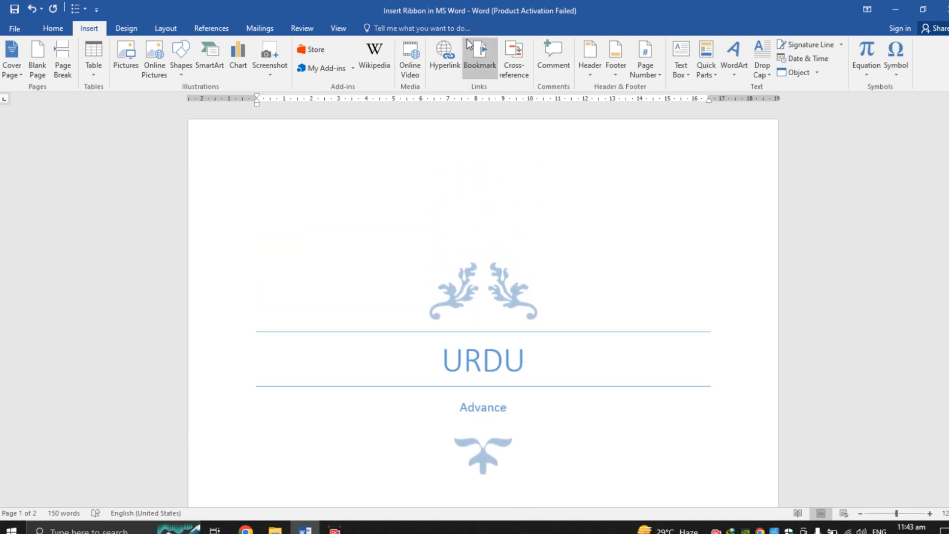
Step: Remove the current cover page from the document, then undo the removal
{"action": "left_click", "coordinate": [12, 70]}
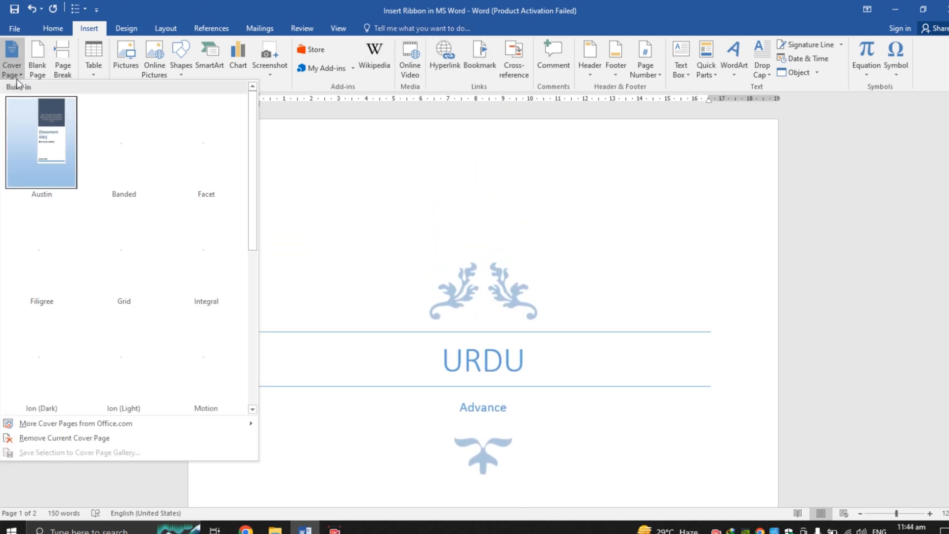
{"action": "left_click_drag", "start_coordinate": [253, 166], "coordinate": [238, 386]}
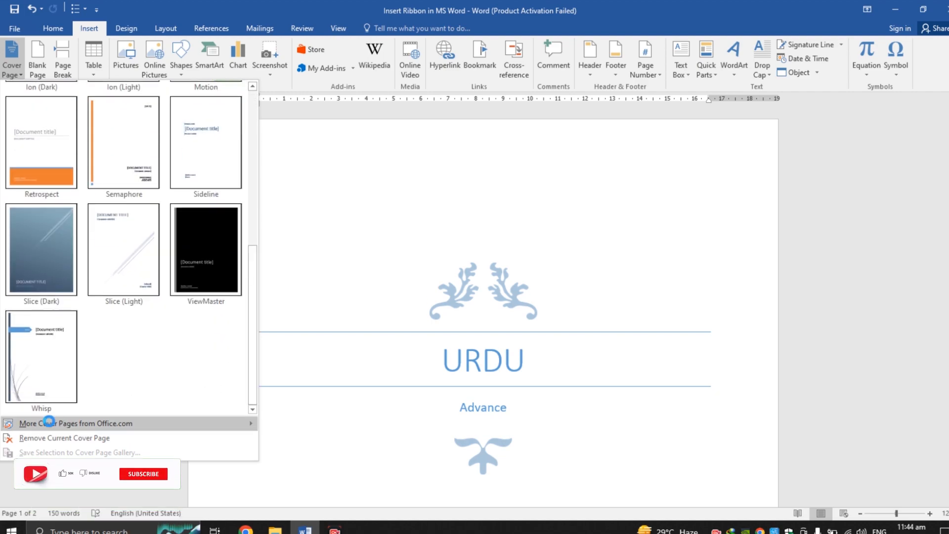
{"action": "mouse_move", "coordinate": [94, 425]}
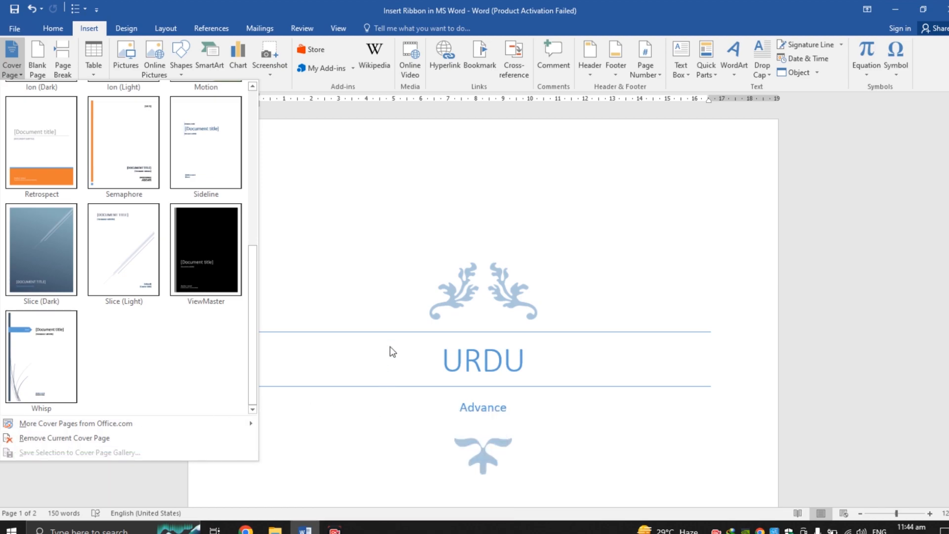
{"action": "left_click", "coordinate": [151, 440]}
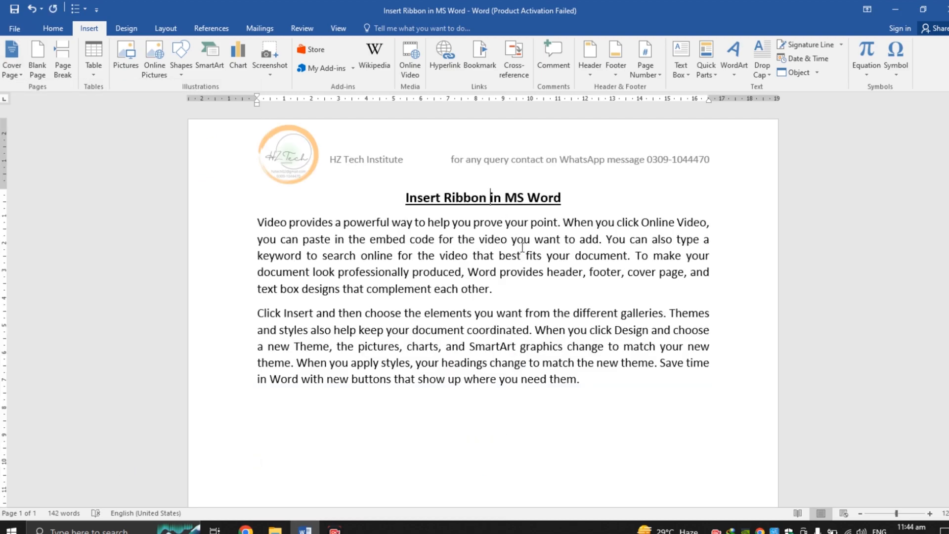
{"action": "key", "text": "ctrl+z"}
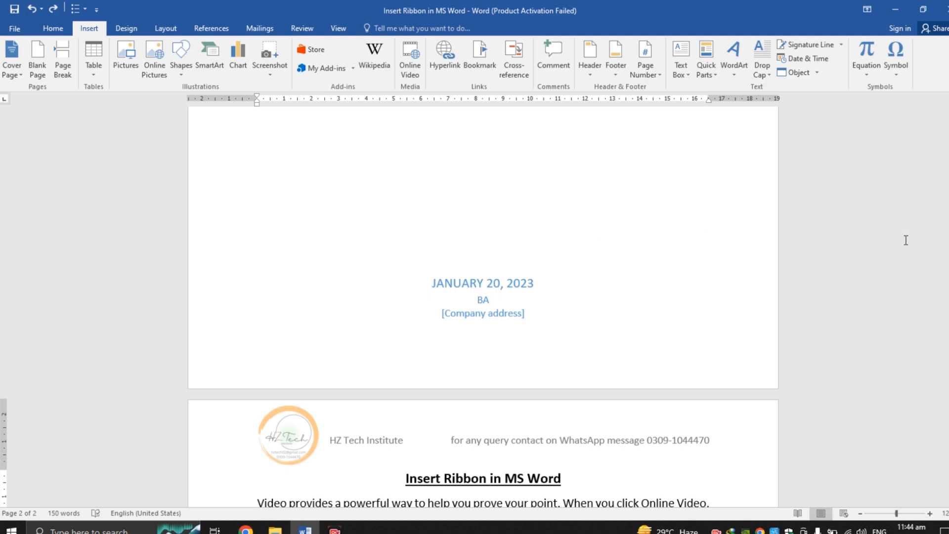
Step: Insert a blank page right after the cover page
{"action": "left_click_drag", "start_coordinate": [948, 265], "coordinate": [948, 266]}
{"action": "scroll", "coordinate": [491, 373], "scroll_direction": "down", "scroll_amount": 7}
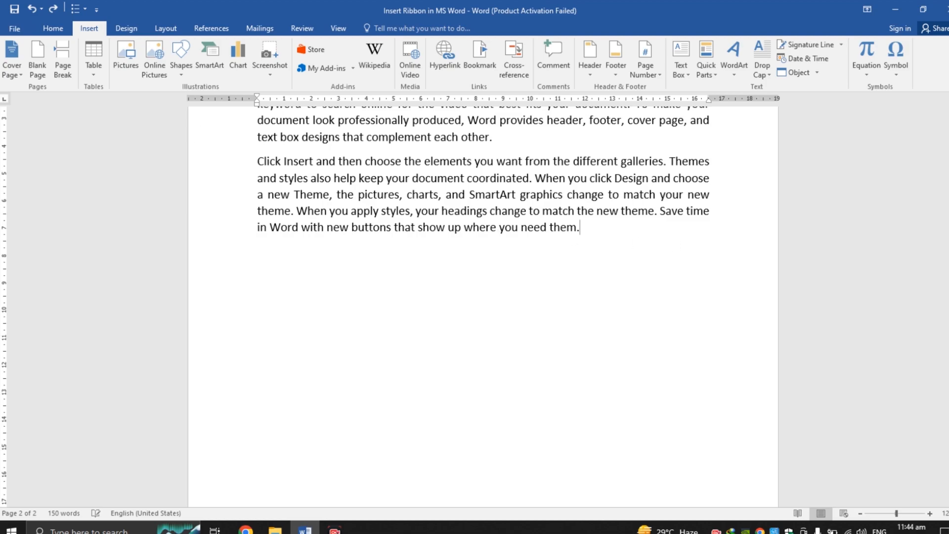
{"action": "left_click_drag", "start_coordinate": [948, 379], "coordinate": [948, 288]}
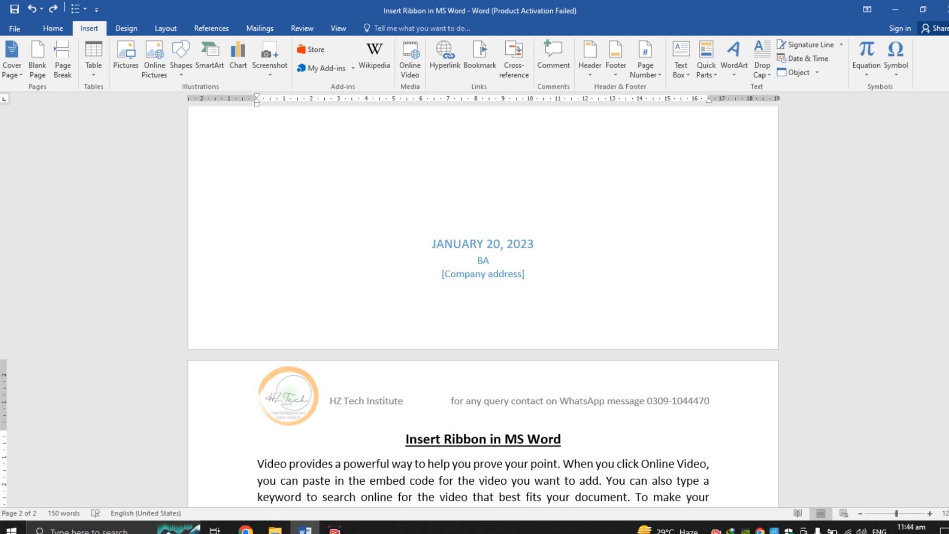
{"action": "left_click", "coordinate": [583, 282]}
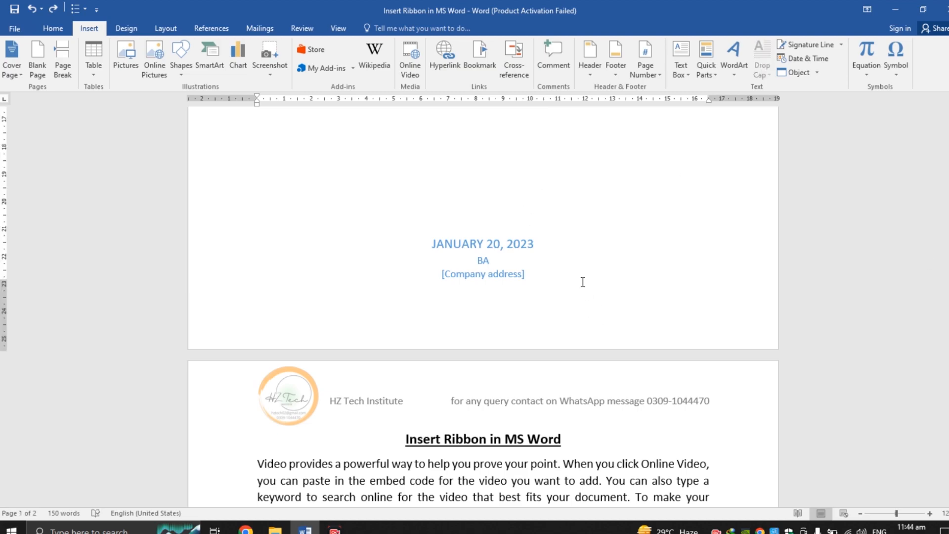
{"action": "left_click", "coordinate": [551, 273]}
{"action": "left_click", "coordinate": [600, 323]}
{"action": "left_click", "coordinate": [35, 69]}
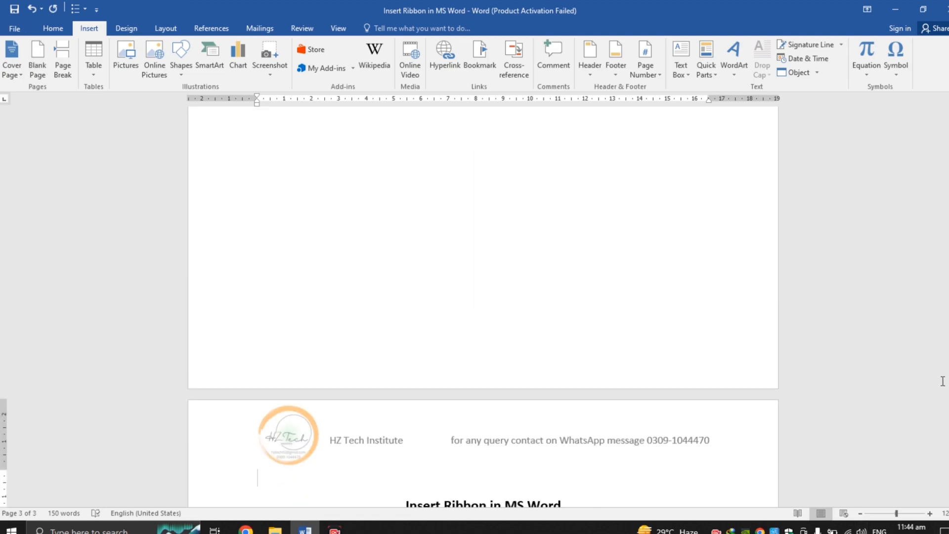
Step: Insert a blank page after the last paragraph of the body text
{"action": "scroll", "coordinate": [483, 296], "scroll_direction": "up", "scroll_amount": 15}
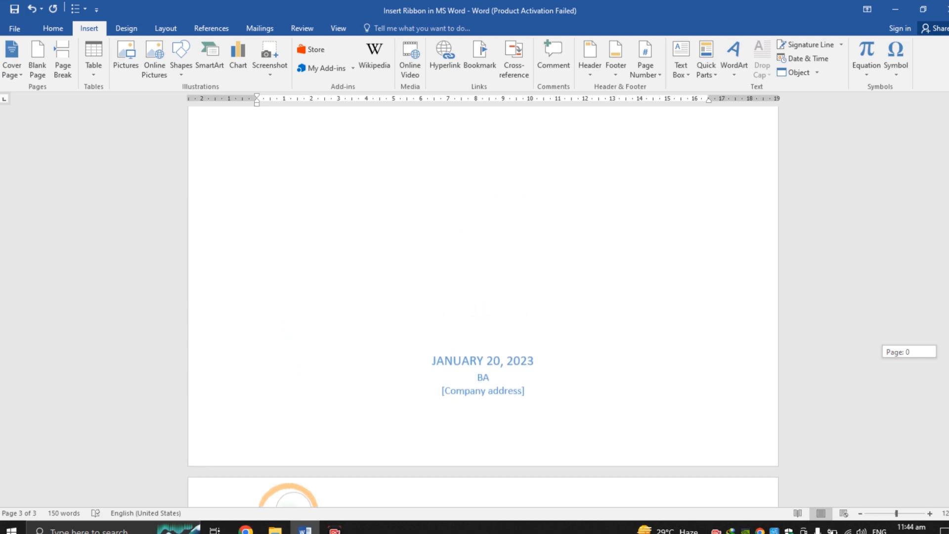
{"action": "scroll", "coordinate": [483, 297], "scroll_direction": "down", "scroll_amount": 12}
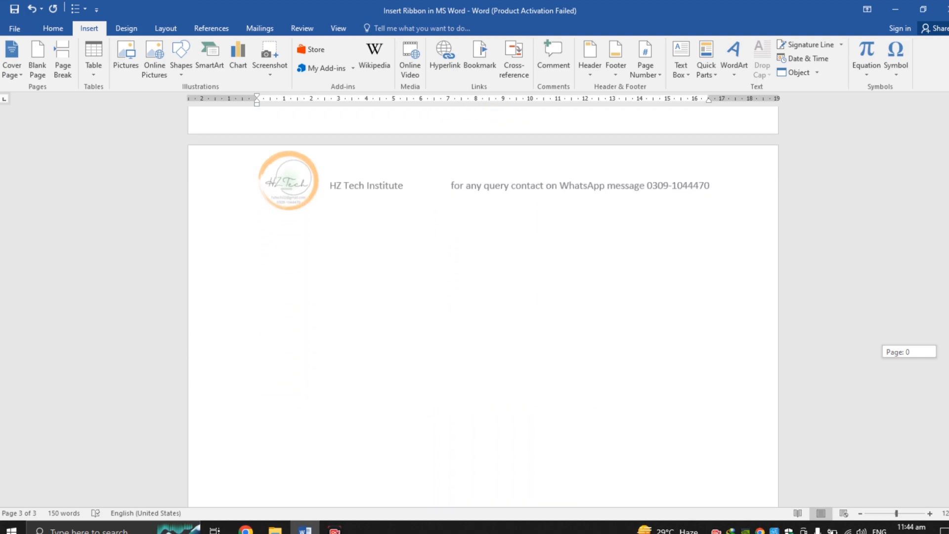
{"action": "scroll", "coordinate": [483, 297], "scroll_direction": "down", "scroll_amount": 5}
{"action": "scroll", "coordinate": [483, 297], "scroll_direction": "up", "scroll_amount": 10}
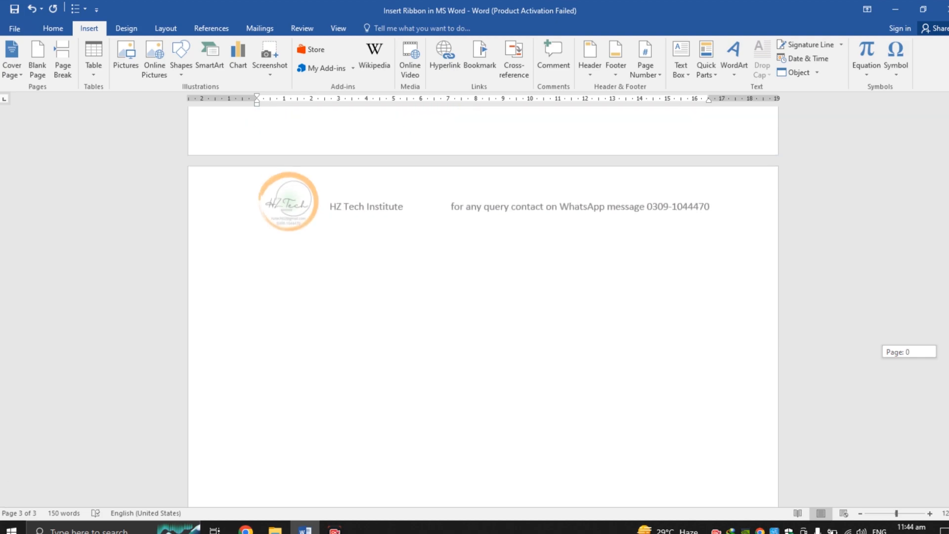
{"action": "scroll", "coordinate": [483, 296], "scroll_direction": "down", "scroll_amount": 12}
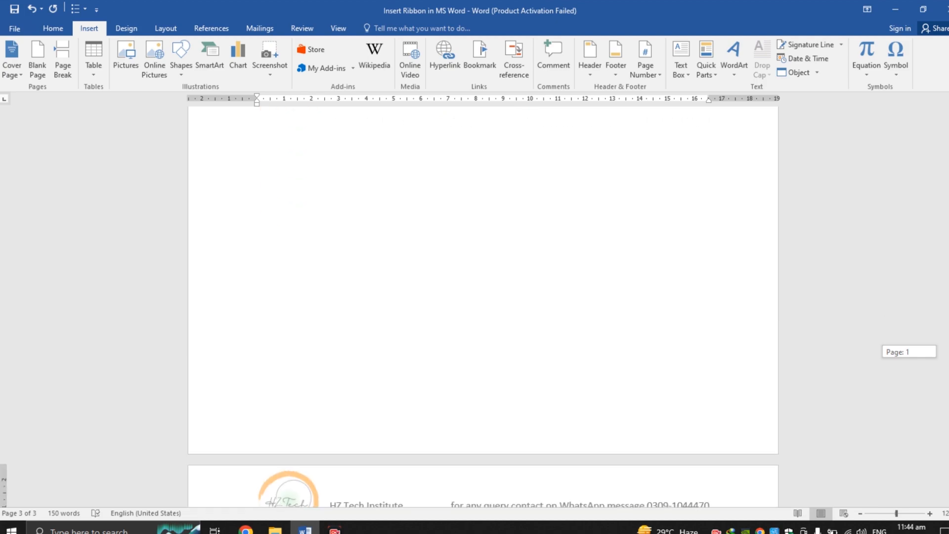
{"action": "scroll", "coordinate": [788, 318], "scroll_direction": "up", "scroll_amount": 1}
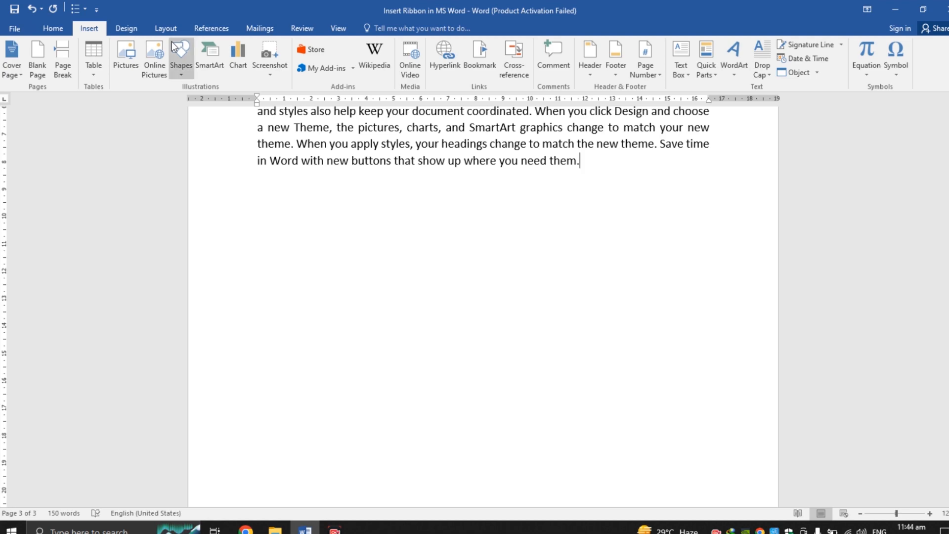
{"action": "left_click", "coordinate": [37, 55]}
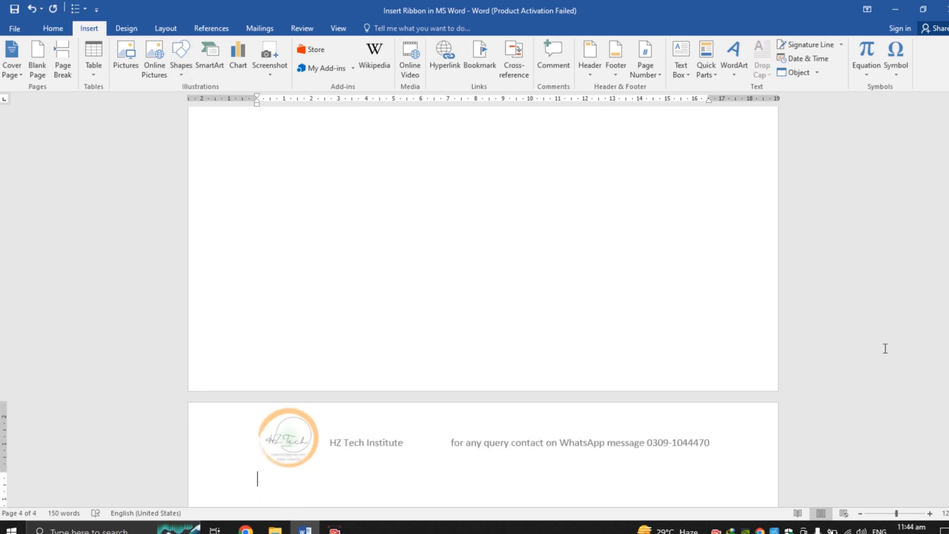
Step: Insert a blank page between the two body paragraphs
{"action": "left_click_drag", "start_coordinate": [948, 398], "coordinate": [947, 238]}
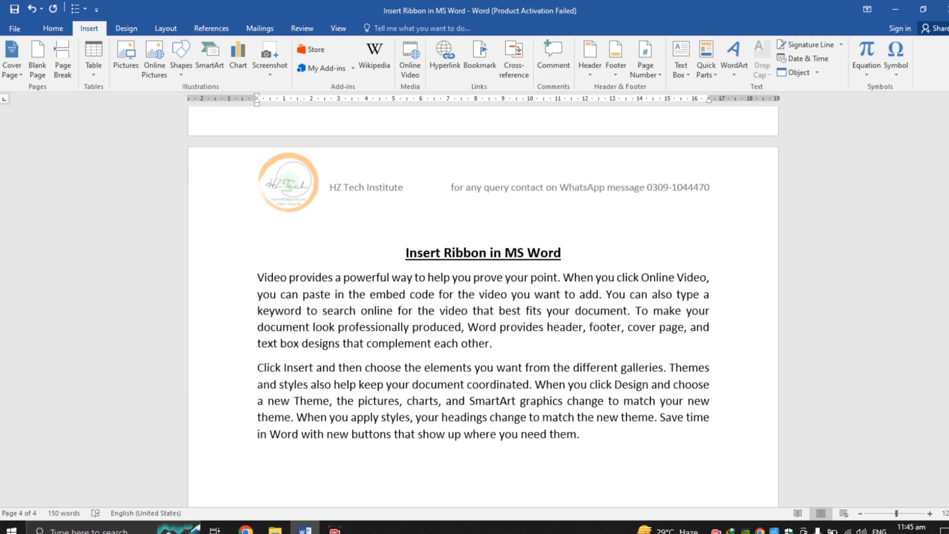
{"action": "left_click", "coordinate": [606, 432]}
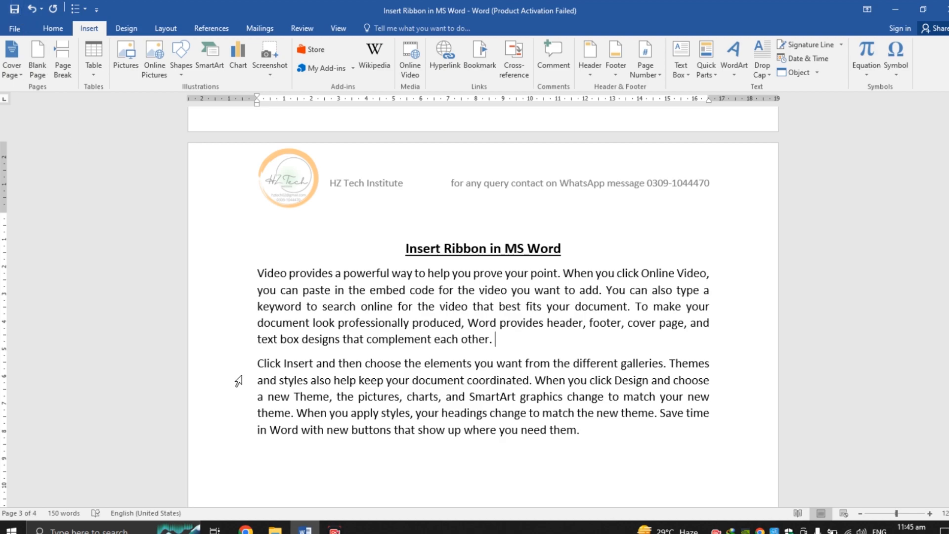
{"action": "left_click_drag", "start_coordinate": [235, 366], "coordinate": [239, 431]}
{"action": "left_click", "coordinate": [501, 339]}
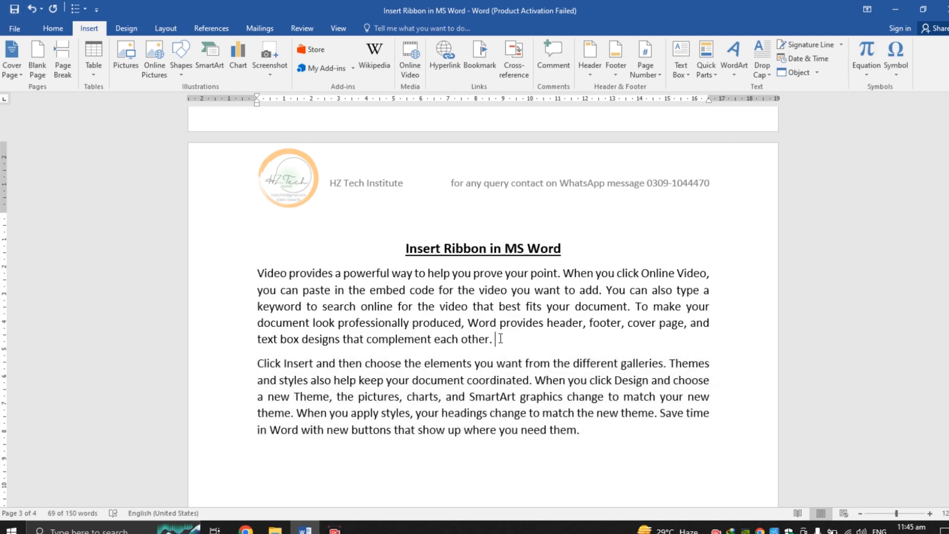
{"action": "left_click", "coordinate": [37, 59]}
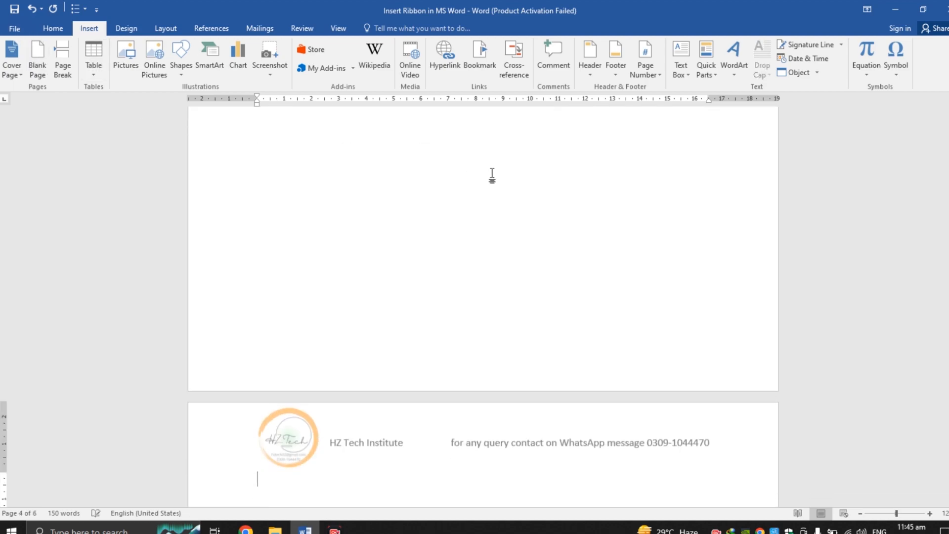
Step: Undo the inserted blank pages
{"action": "left_click_drag", "start_coordinate": [946, 296], "coordinate": [947, 386]}
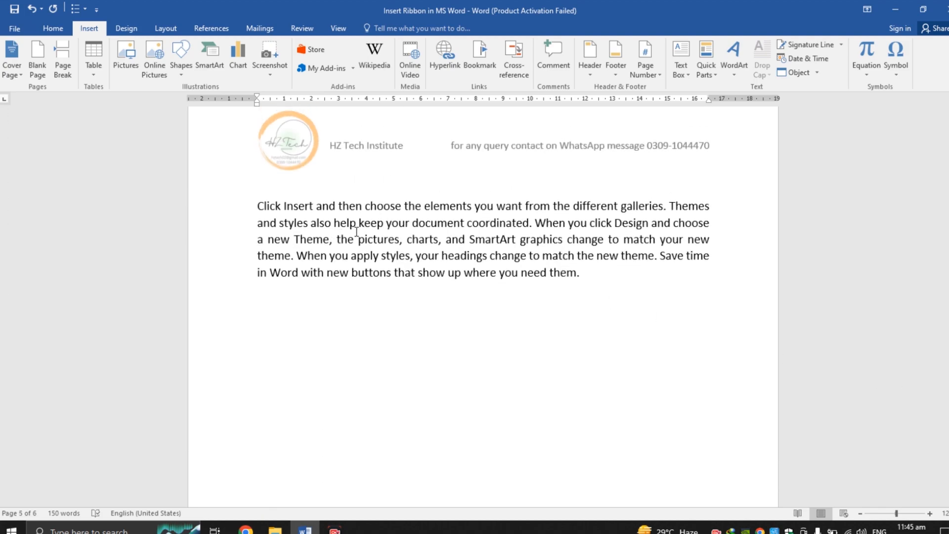
{"action": "left_click_drag", "start_coordinate": [946, 390], "coordinate": [947, 266]}
{"action": "left_click", "coordinate": [525, 250]}
{"action": "key", "text": "ctrl+z"}
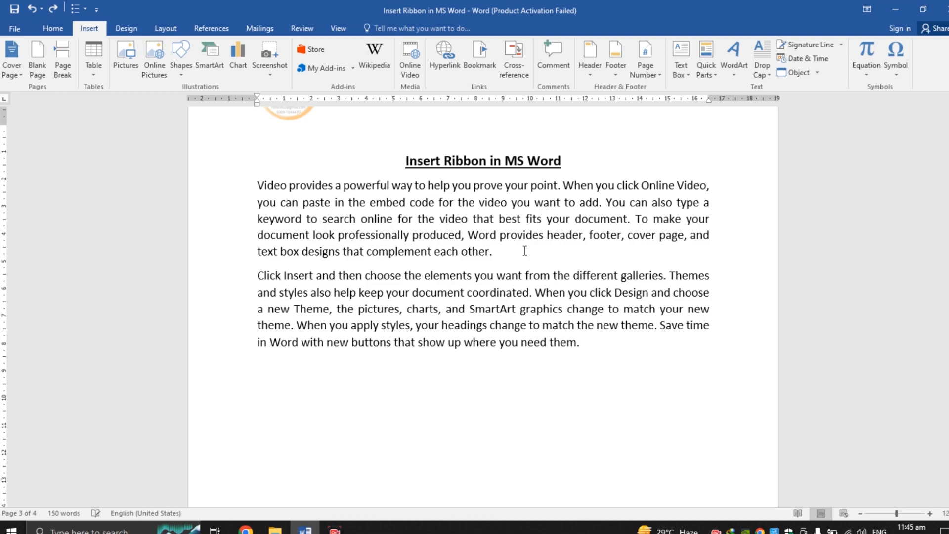
{"action": "key", "text": "ctrl+z"}
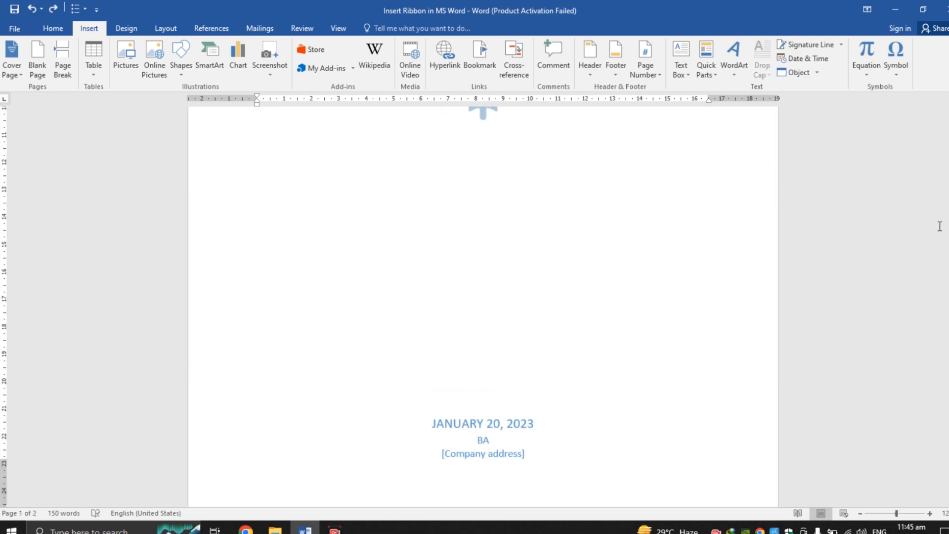
Step: Insert a page break in the document
{"action": "left_click_drag", "start_coordinate": [947, 231], "coordinate": [947, 306]}
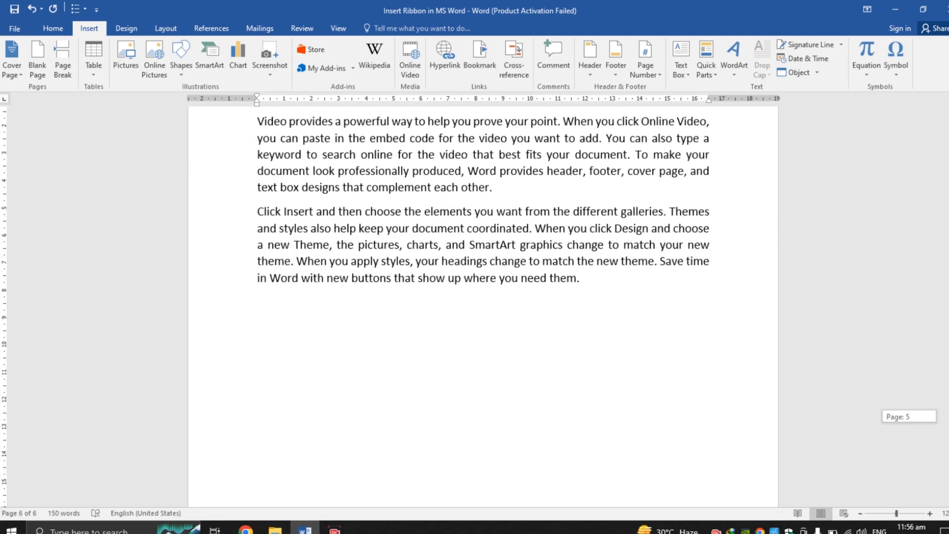
{"action": "left_click_drag", "start_coordinate": [946, 416], "coordinate": [947, 410]}
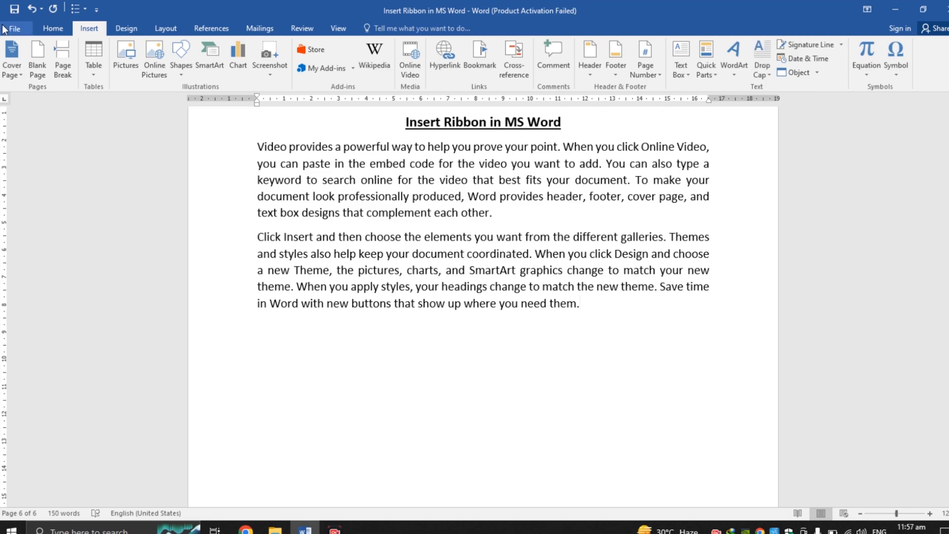
{"action": "left_click", "coordinate": [63, 59]}
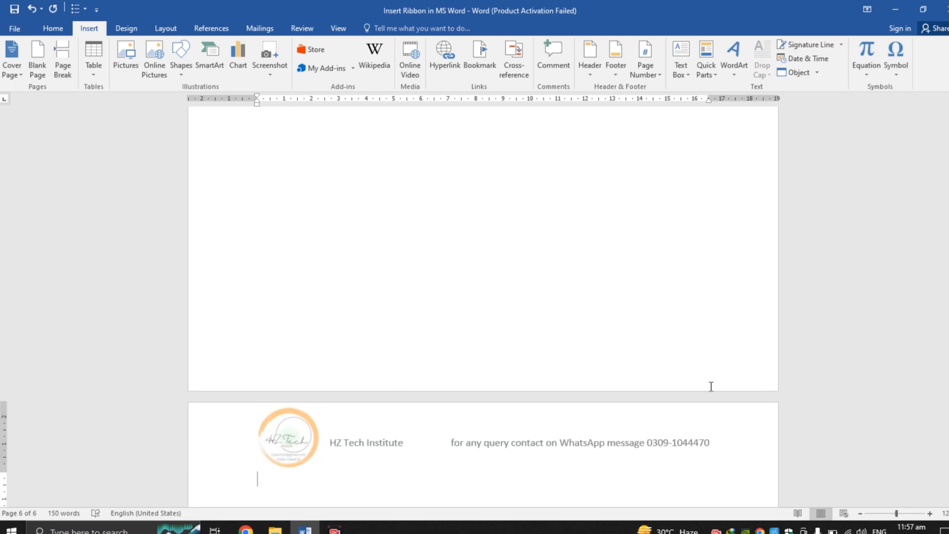
{"action": "left_click_drag", "start_coordinate": [947, 426], "coordinate": [948, 401]}
{"action": "left_click", "coordinate": [614, 276]}
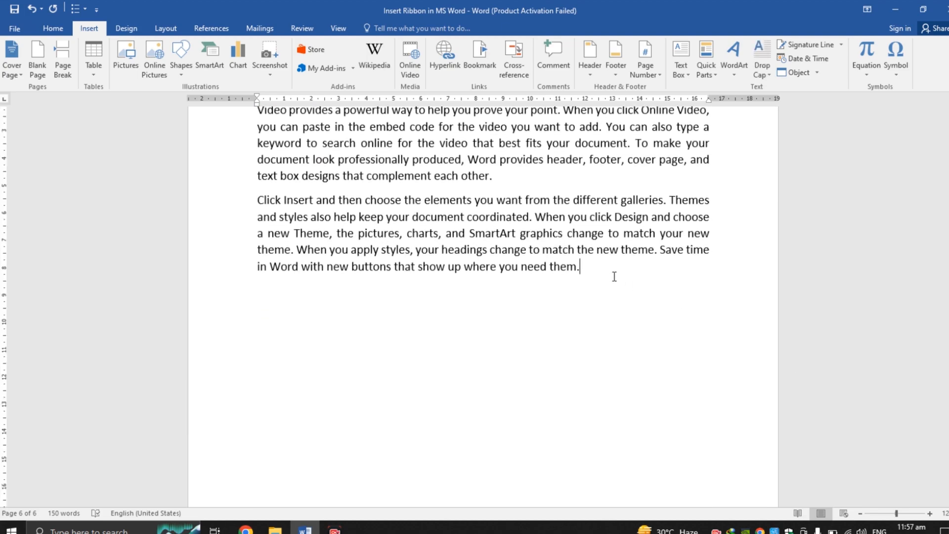
Step: Browse through the document's pages to check the page layout
{"action": "key", "text": "Down"}
{"action": "key", "text": "Down"}
{"action": "key", "text": "Up"}
{"action": "key", "text": "Up"}
{"action": "key", "text": "Up"}
{"action": "key", "text": "Up"}
{"action": "key", "text": "Up"}
{"action": "key", "text": "Up"}
{"action": "key", "text": "Up"}
{"action": "key", "text": "Up"}
{"action": "key", "text": "Up"}
{"action": "key", "text": "Up"}
{"action": "key", "text": "Up"}
{"action": "key", "text": "Up"}
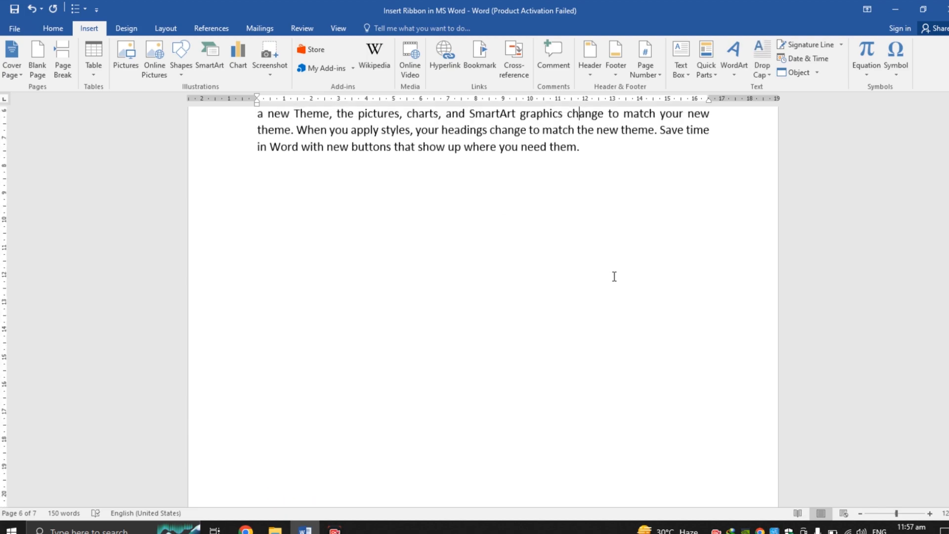
{"action": "key", "text": "Down"}
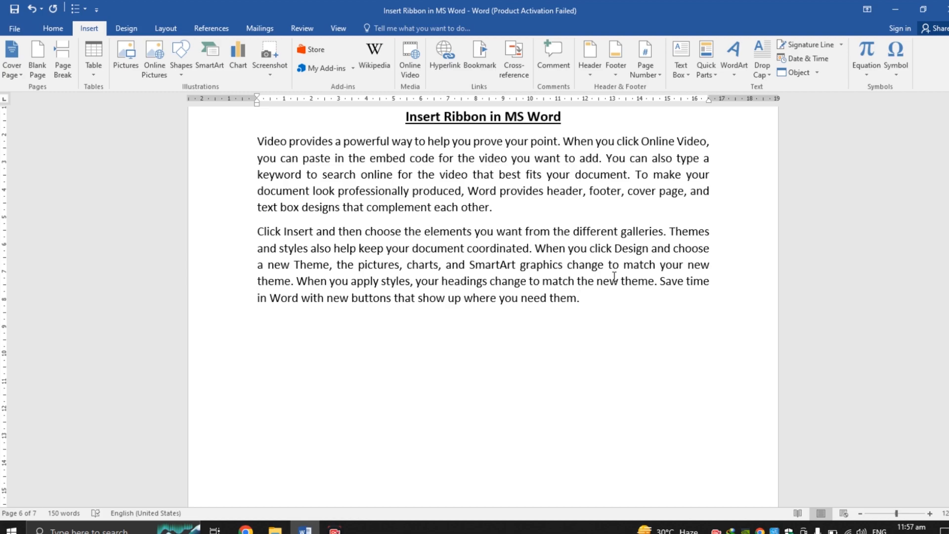
{"action": "scroll", "coordinate": [483, 297], "scroll_direction": "down", "scroll_amount": 9}
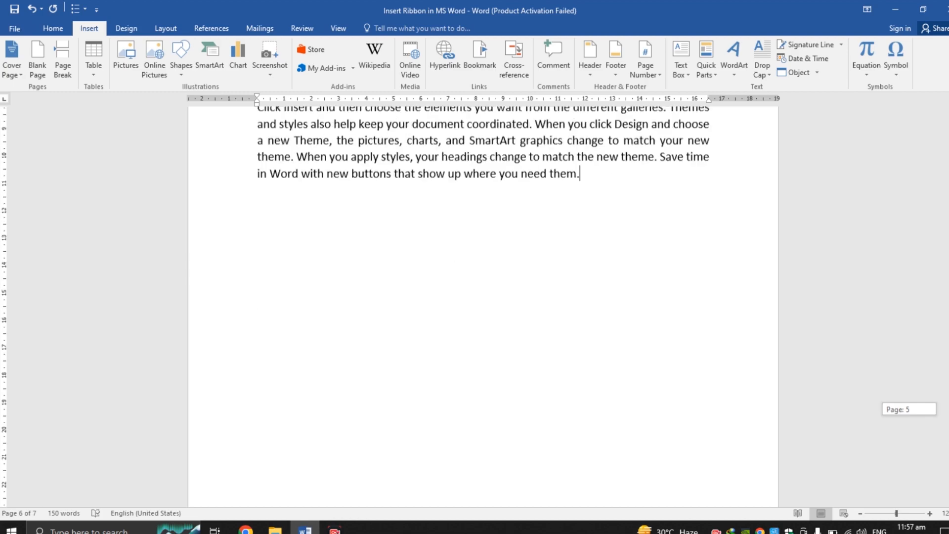
{"action": "left_click_drag", "start_coordinate": [948, 452], "coordinate": [948, 292]}
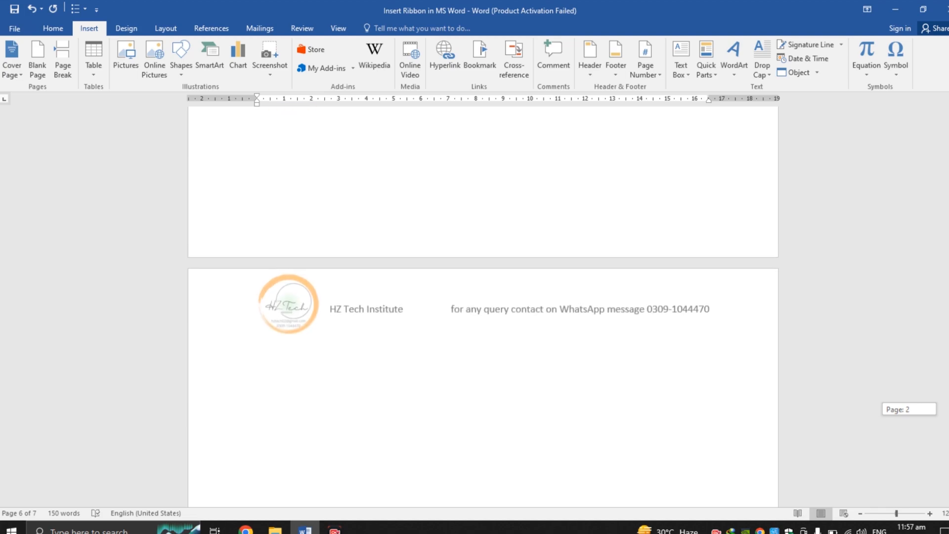
{"action": "left_click", "coordinate": [446, 384]}
{"action": "scroll", "coordinate": [447, 384], "scroll_direction": "up", "scroll_amount": 15}
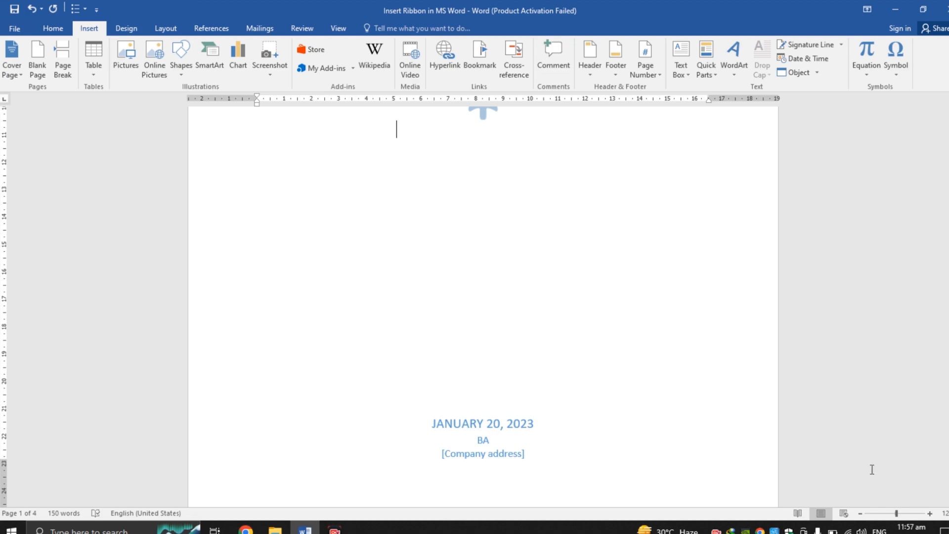
{"action": "left_click", "coordinate": [948, 180]}
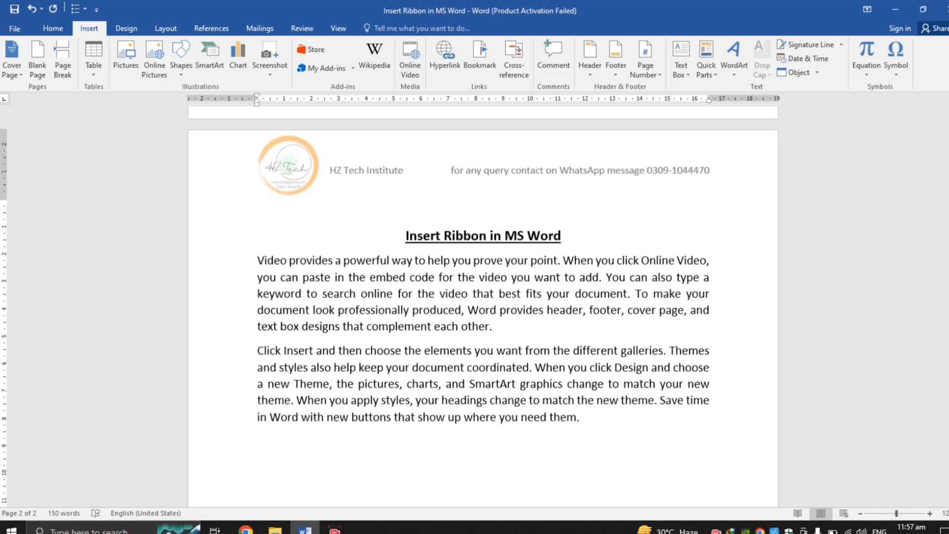
Step: Insert a table of 5 columns and 4 rows below the body text
{"action": "left_click", "coordinate": [87, 73]}
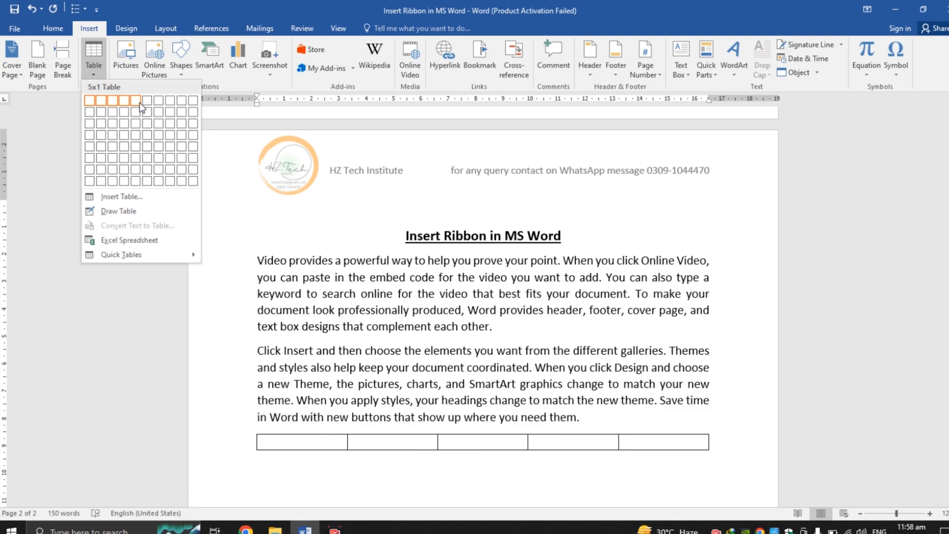
{"action": "left_click", "coordinate": [132, 135]}
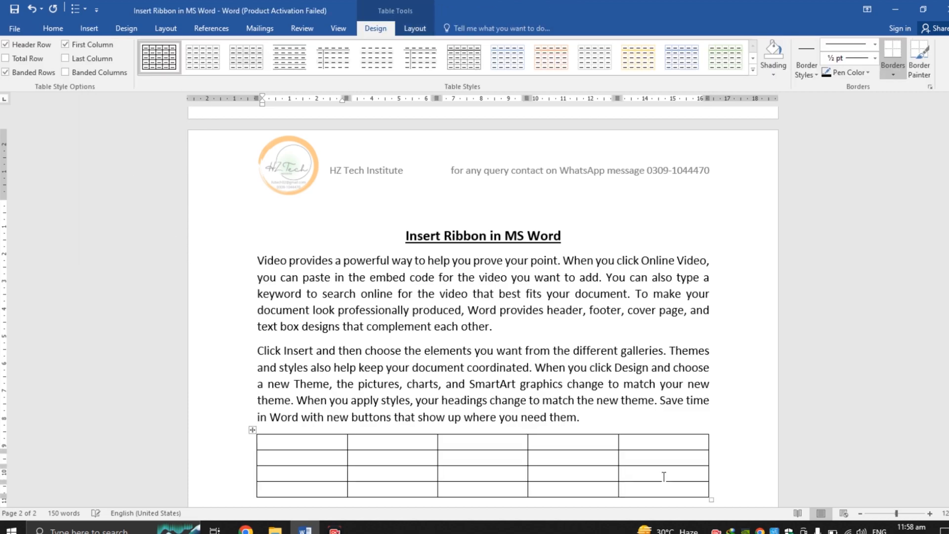
{"action": "scroll", "coordinate": [291, 160], "scroll_direction": "down", "scroll_amount": 3}
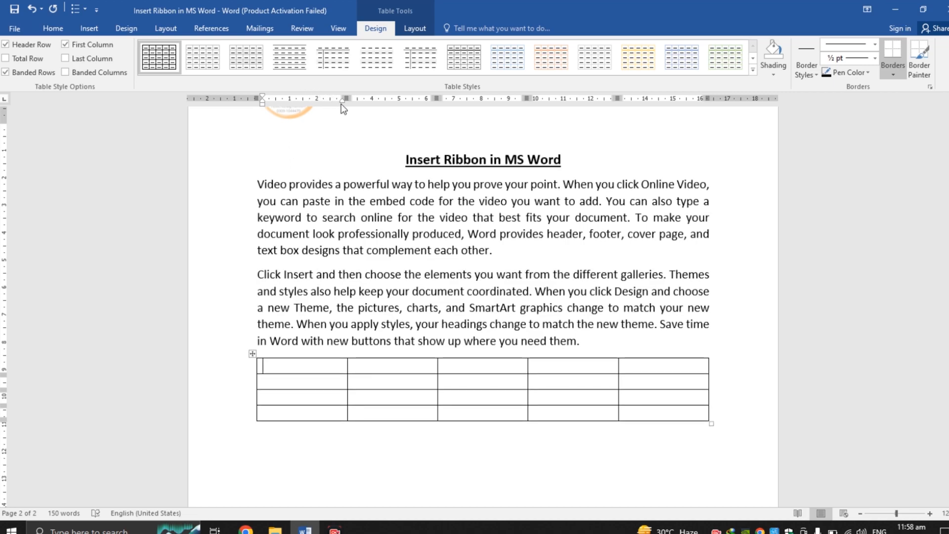
Step: Resize the table's columns by moving their borders, widening the second column
{"action": "left_click_drag", "start_coordinate": [347, 98], "coordinate": [298, 97]}
{"action": "left_click_drag", "start_coordinate": [384, 95], "coordinate": [455, 98]}
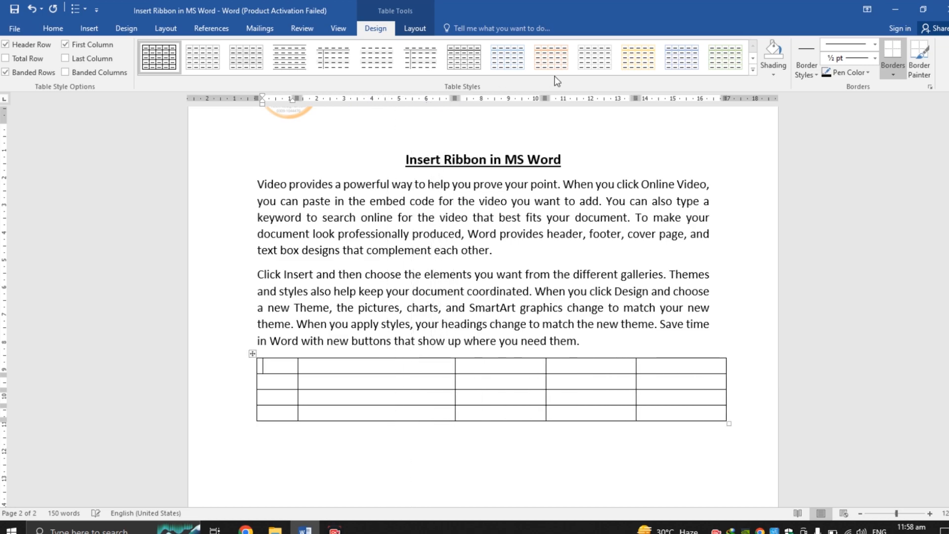
{"action": "left_click_drag", "start_coordinate": [546, 98], "coordinate": [538, 98]}
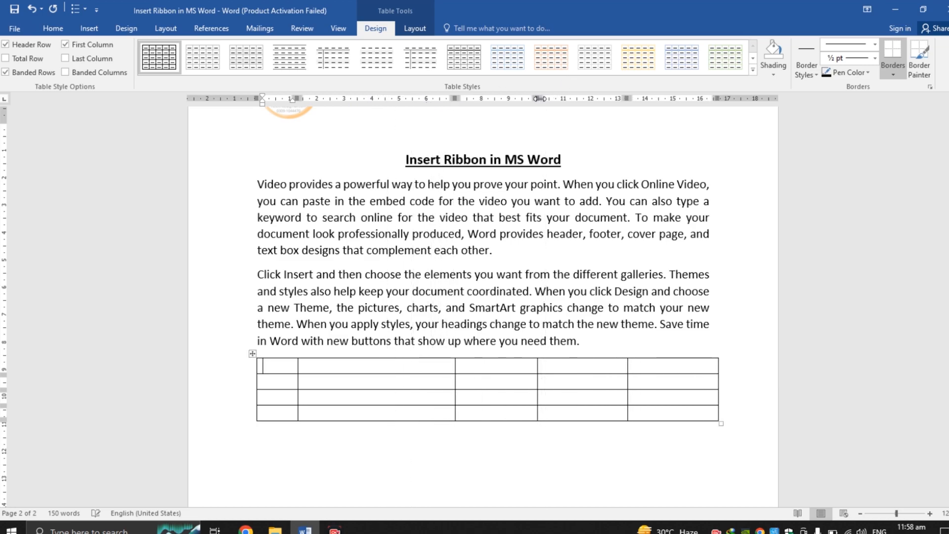
{"action": "left_click_drag", "start_coordinate": [627, 98], "coordinate": [623, 99]}
{"action": "left_click_drag", "start_coordinate": [707, 99], "coordinate": [702, 98]}
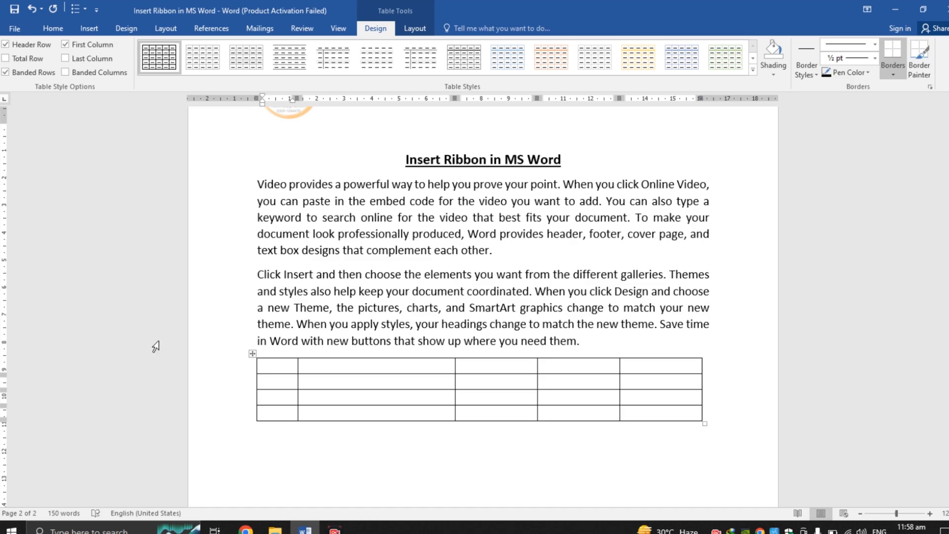
Step: Enter the header row S.no, Student, Roll #, Batch and Class across the table's first row
{"action": "type", "text": "S.no"}
{"action": "key", "text": "Tab"}
{"action": "type", "text": "Student"}
{"action": "key", "text": "Tab"}
{"action": "type", "text": "Roll"}
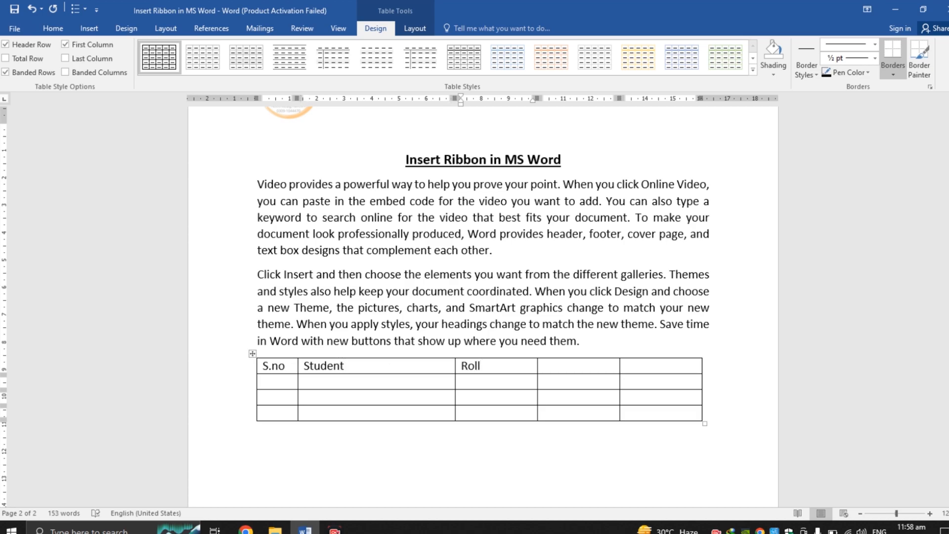
{"action": "type", "text": " #"}
{"action": "key", "text": "Tab"}
{"action": "type", "text": "Batch"}
{"action": "key", "text": "Tab"}
{"action": "type", "text": "Class"}
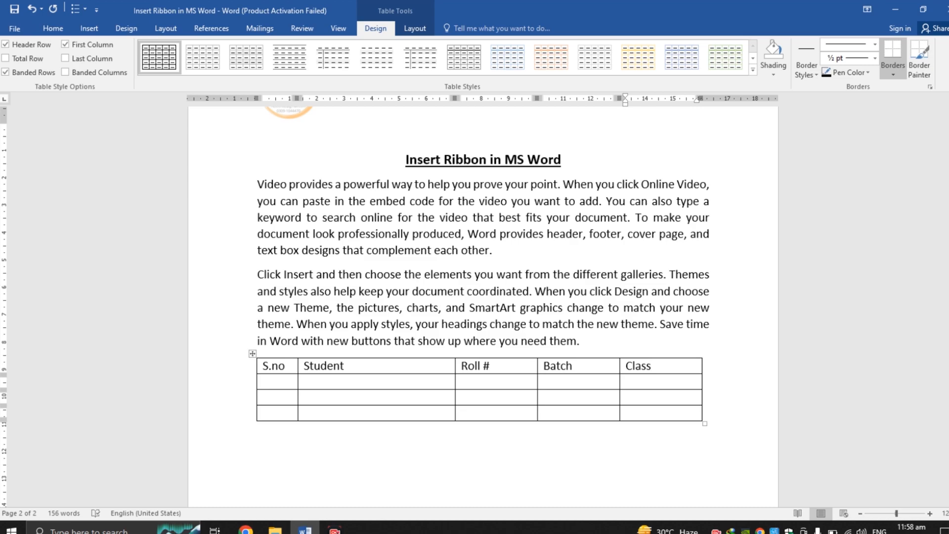
Step: Fill the S.no column with 1, 2, 3 and the Student column with ABC, XYZ, 123
{"action": "left_click", "coordinate": [282, 381]}
{"action": "type", "text": "1 "}
{"action": "type", "text": "2"}
{"action": "key", "text": "Down"}
{"action": "type", "text": "3"}
{"action": "key", "text": "Tab"}
{"action": "type", "text": "ABC"}
{"action": "key", "text": "Down"}
{"action": "type", "text": "XYZ123"}
{"action": "key", "text": "Tab"}
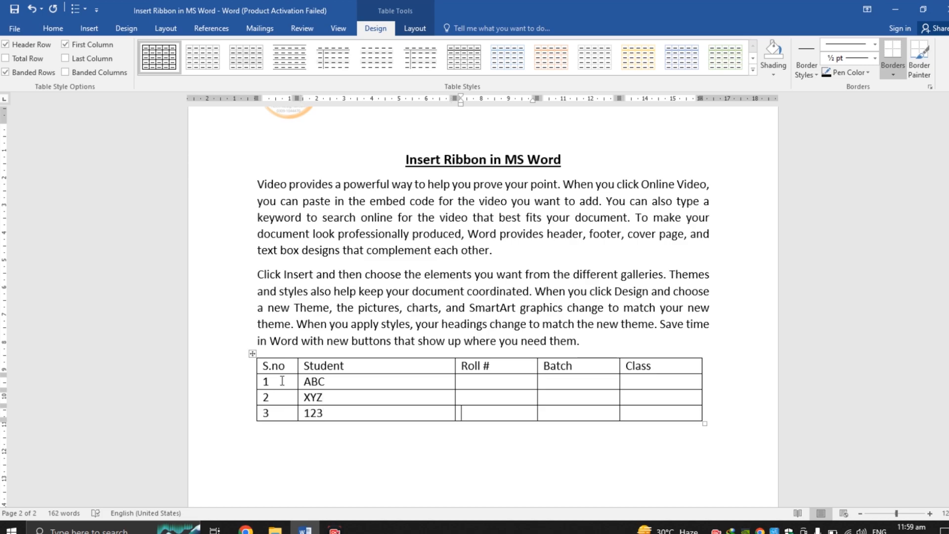
Step: Fill the Roll # column with 12, 34 and 45
{"action": "left_click", "coordinate": [472, 384]}
{"action": "type", "text": "34"}
{"action": "key", "text": "Down"}
{"action": "type", "text": "45"}
{"action": "key", "text": "Right"}
{"action": "key", "text": "Up"}
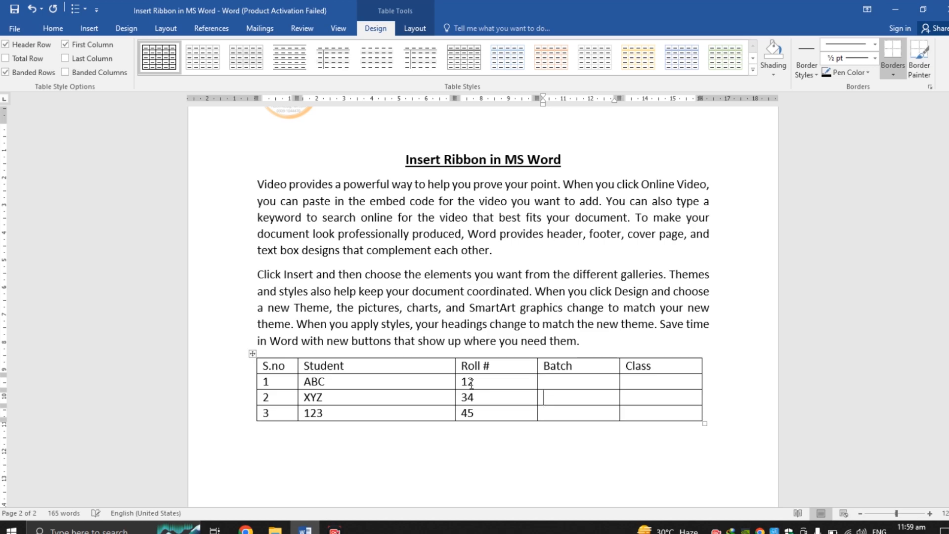
Step: Fill the Batch column with 1, 3, 6 and the Class column with 4, 5, 9
{"action": "type", "text": "1"}
{"action": "key", "text": "Down"}
{"action": "type", "text": "3"}
{"action": "key", "text": "Down"}
{"action": "type", "text": "6"}
{"action": "key", "text": "Right"}
{"action": "key", "text": "Up"}
{"action": "key", "text": "Up"}
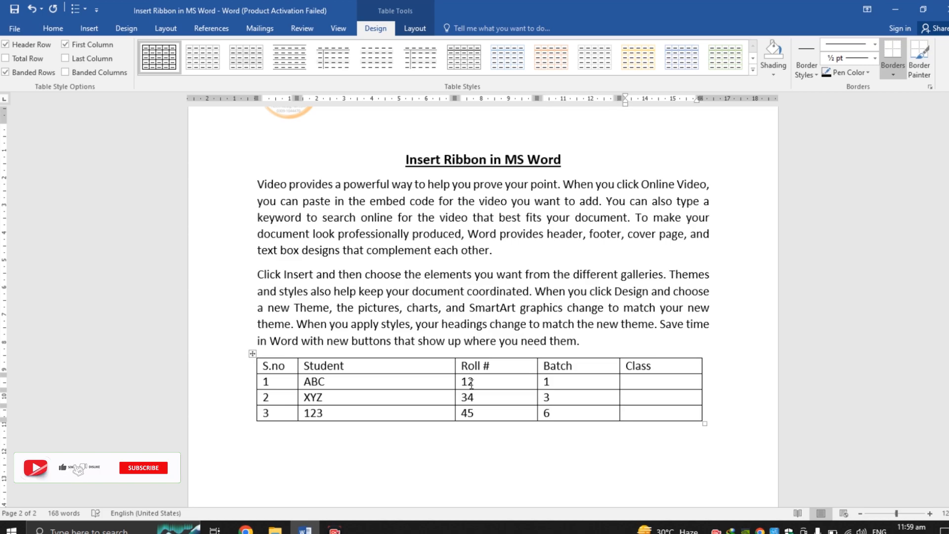
{"action": "type", "text": "4"}
{"action": "key", "text": "Down"}
{"action": "type", "text": "5"}
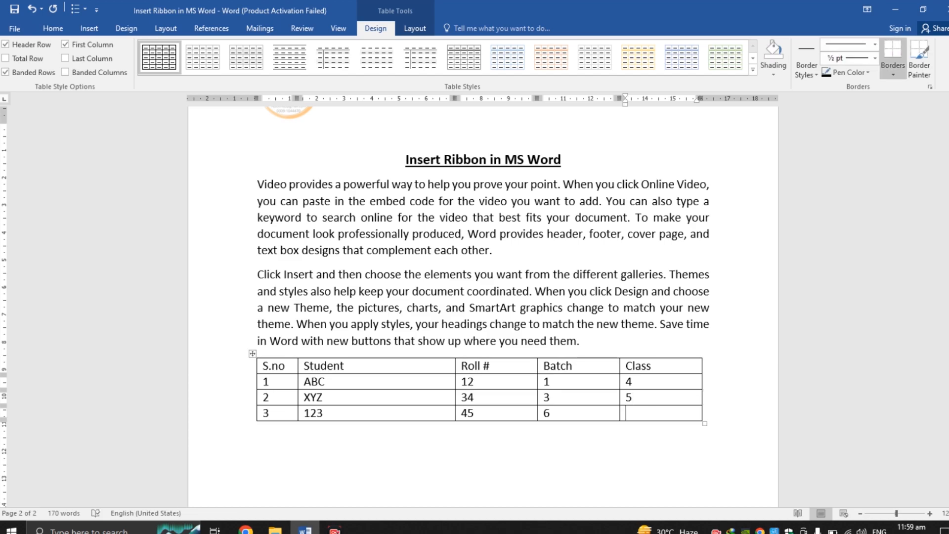
{"action": "type", "text": "9"}
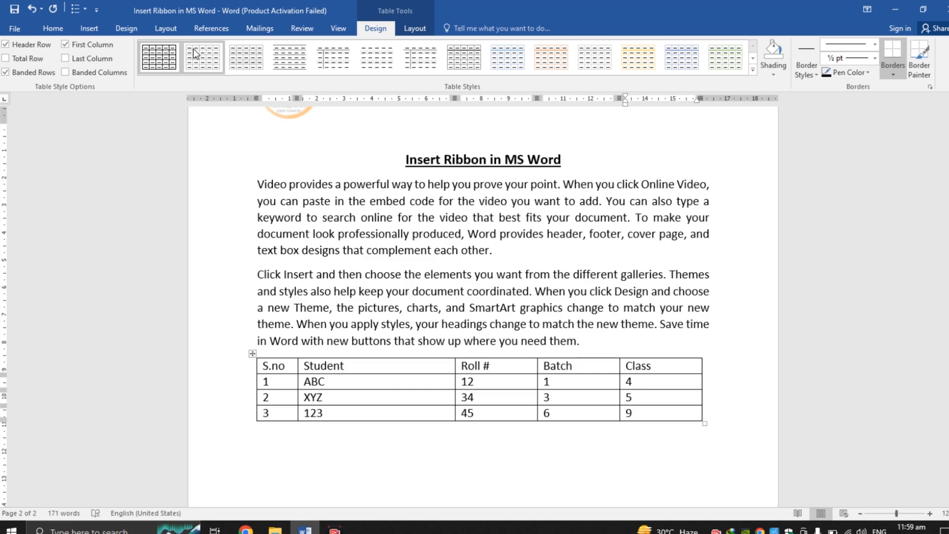
Step: Apply a dark blue List Table style to the table
{"action": "left_click", "coordinate": [216, 65]}
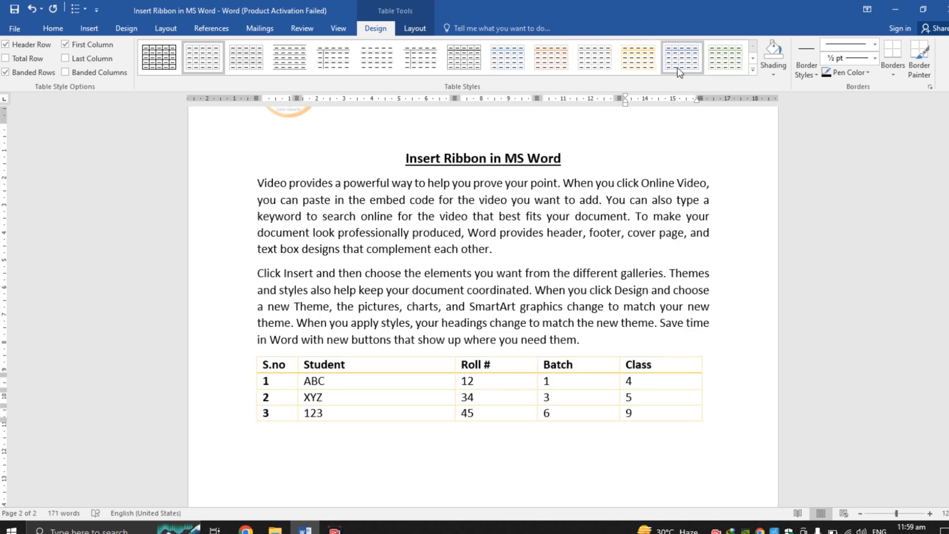
{"action": "left_click", "coordinate": [753, 70]}
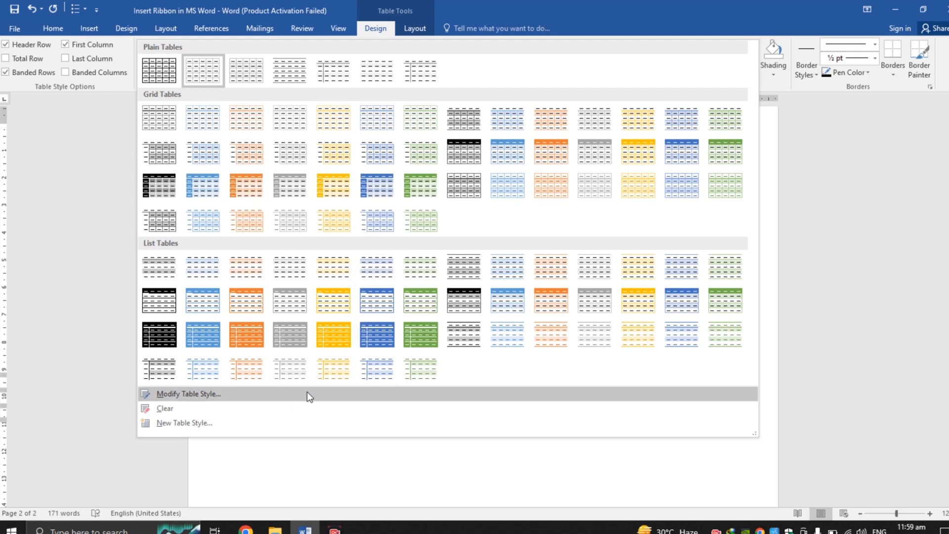
{"action": "left_click", "coordinate": [381, 345]}
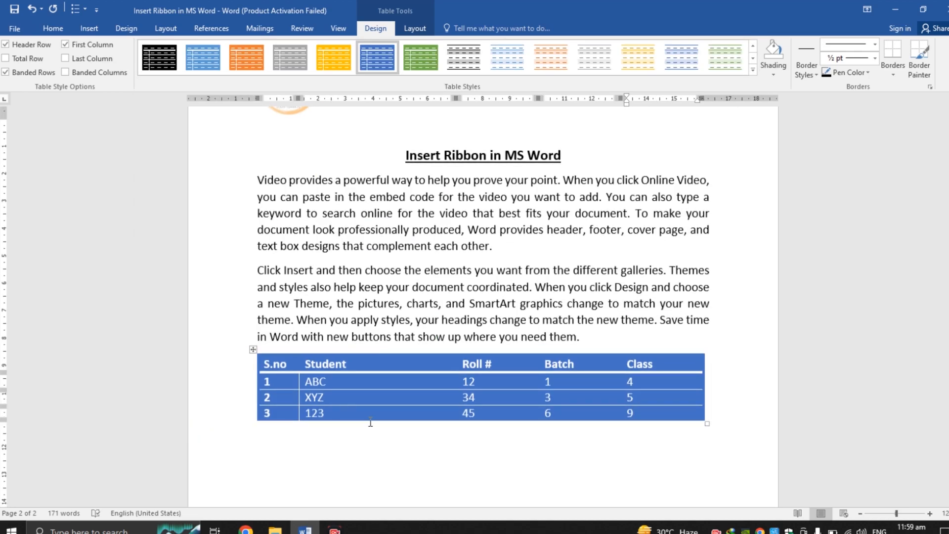
{"action": "left_click", "coordinate": [370, 423]}
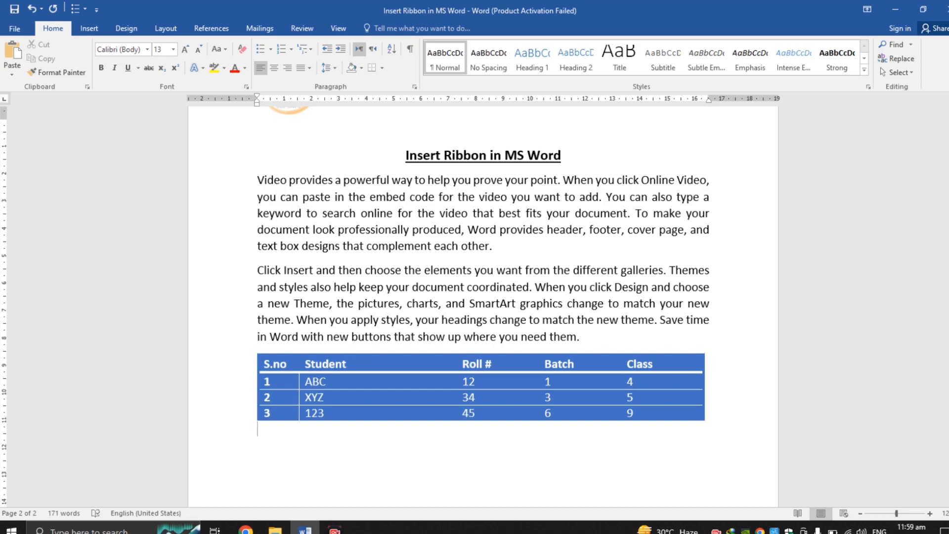
Step: Insert the picture IMG-20220831-WA0015 from the Pictures folder below the table
{"action": "left_click_drag", "start_coordinate": [948, 390], "coordinate": [948, 402]}
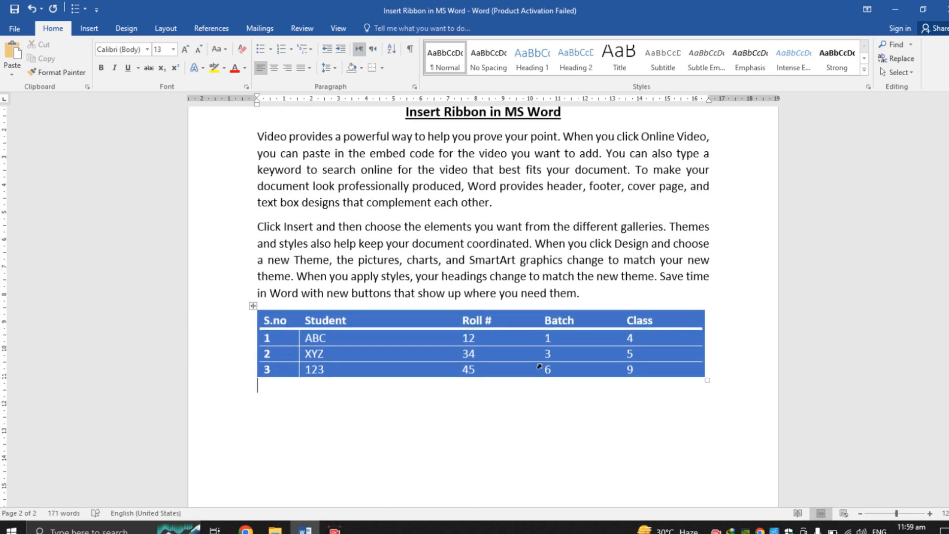
{"action": "left_click", "coordinate": [94, 29]}
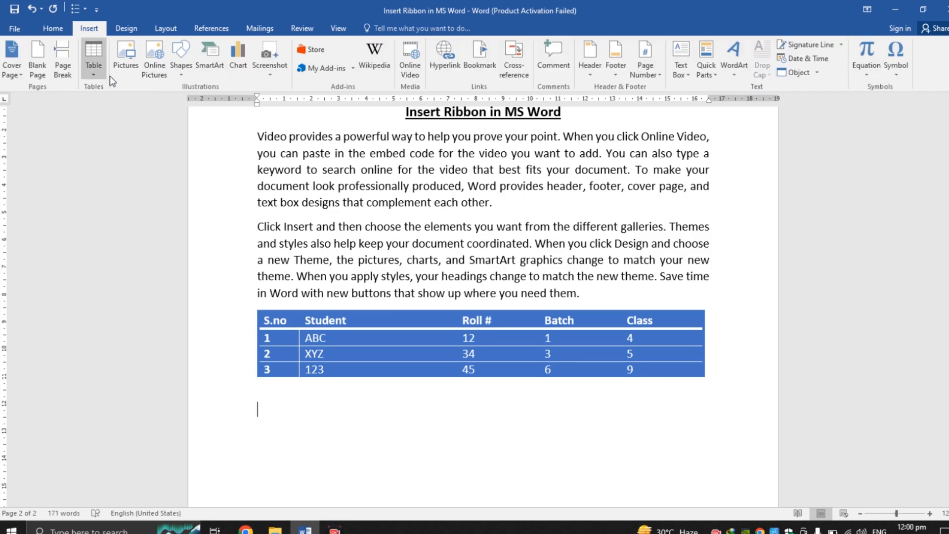
{"action": "left_click", "coordinate": [124, 66]}
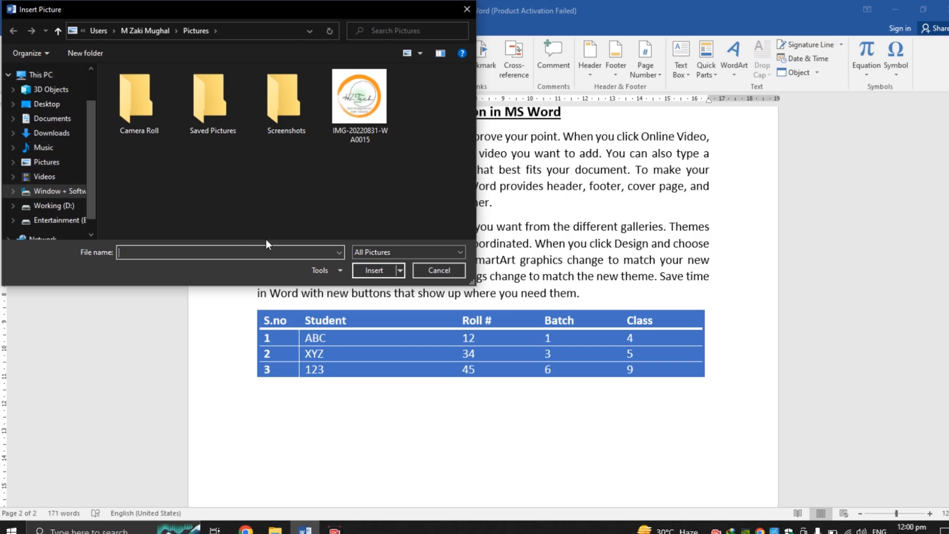
{"action": "double_click", "coordinate": [369, 119]}
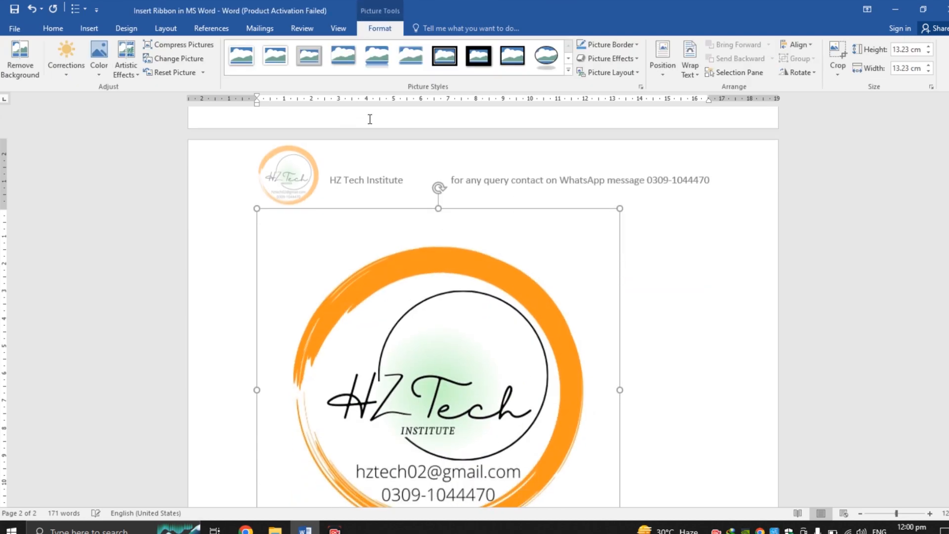
Step: Set the inserted logo picture's text wrapping to Square
{"action": "right_click", "coordinate": [433, 428]}
{"action": "mouse_move", "coordinate": [479, 391]}
{"action": "left_click", "coordinate": [331, 428]}
{"action": "mouse_move", "coordinate": [948, 400]}
{"action": "left_mouse_down"}
{"action": "mouse_move", "coordinate": [948, 424]}
{"action": "mouse_move", "coordinate": [948, 412]}
{"action": "left_mouse_up"}
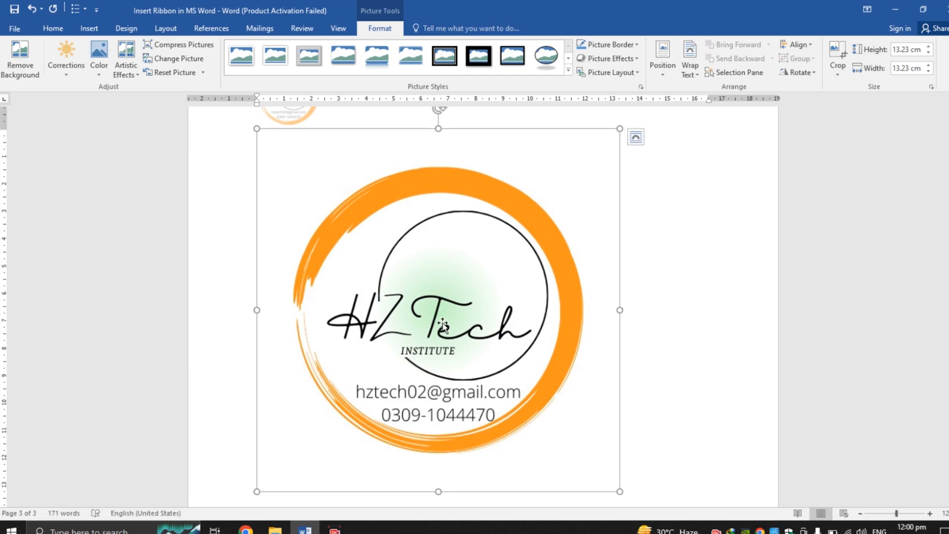
{"action": "right_click", "coordinate": [397, 342]}
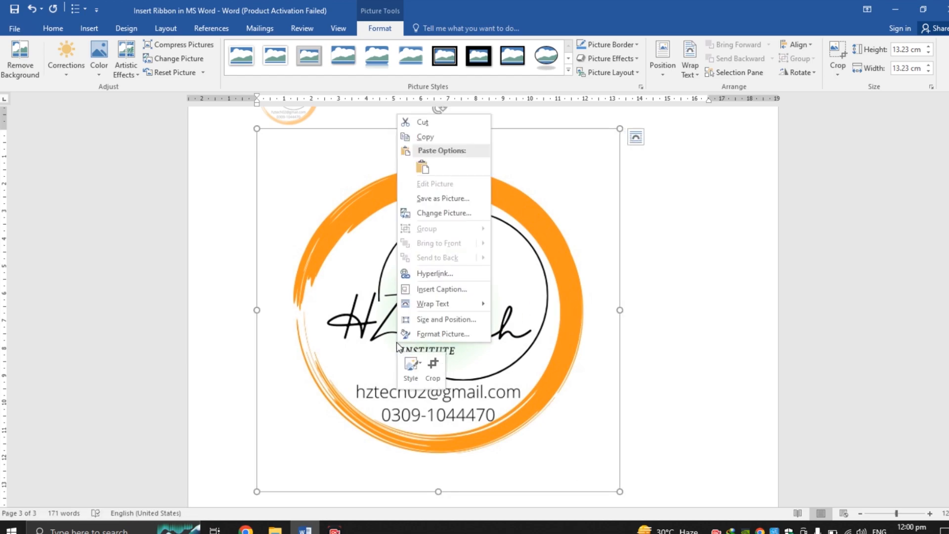
{"action": "mouse_move", "coordinate": [456, 307]}
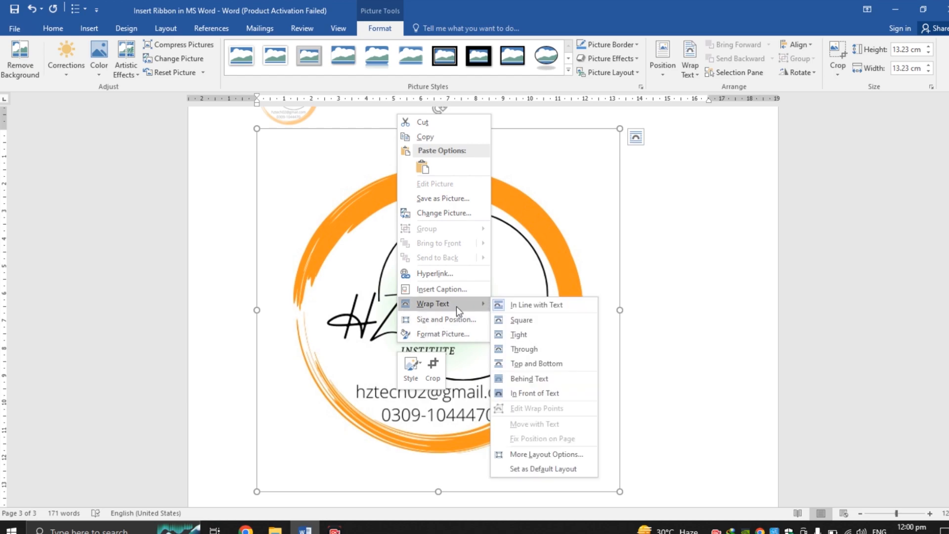
{"action": "left_click", "coordinate": [509, 319]}
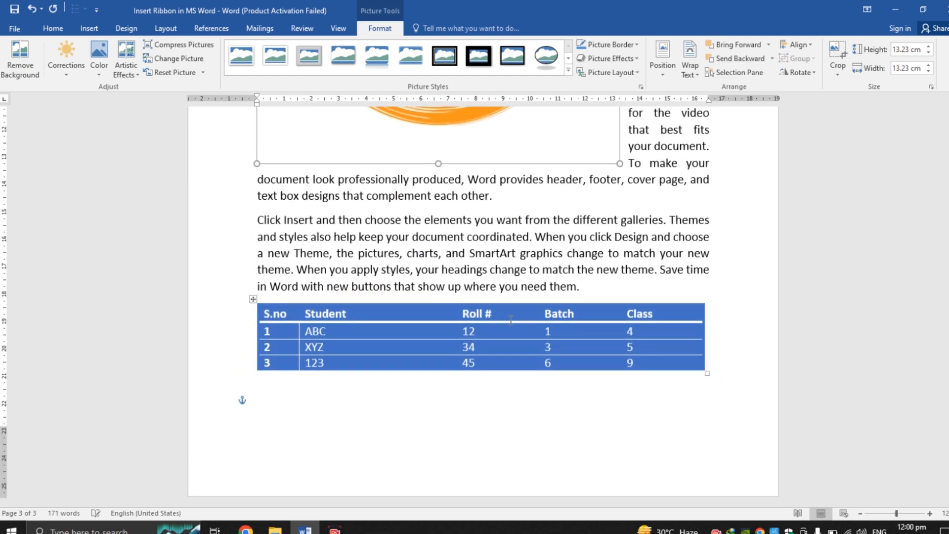
Step: Shrink the logo to about 3.36 cm and place it beside the first paragraph under the heading
{"action": "scroll", "coordinate": [658, 248], "scroll_direction": "up", "scroll_amount": 6}
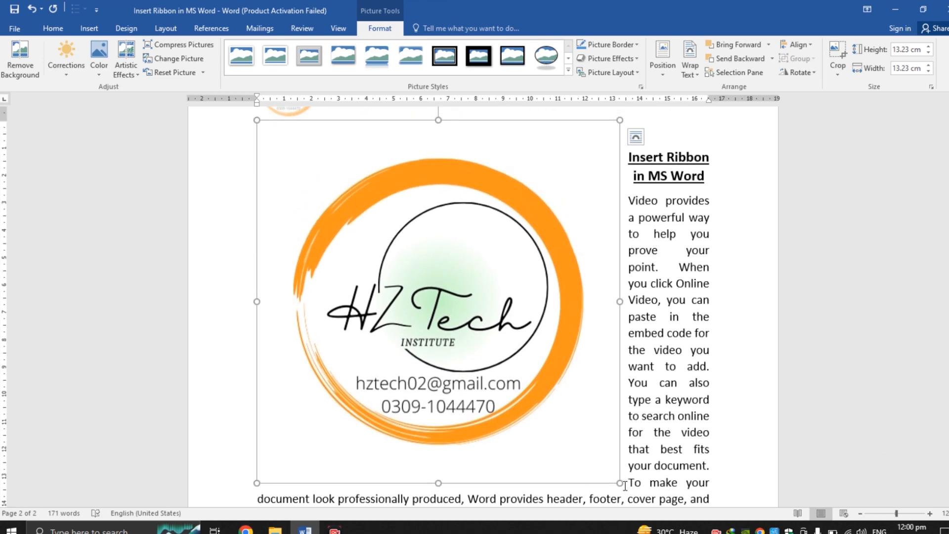
{"action": "left_click_drag", "start_coordinate": [620, 483], "coordinate": [569, 434]}
{"action": "left_click_drag", "start_coordinate": [419, 301], "coordinate": [477, 304]}
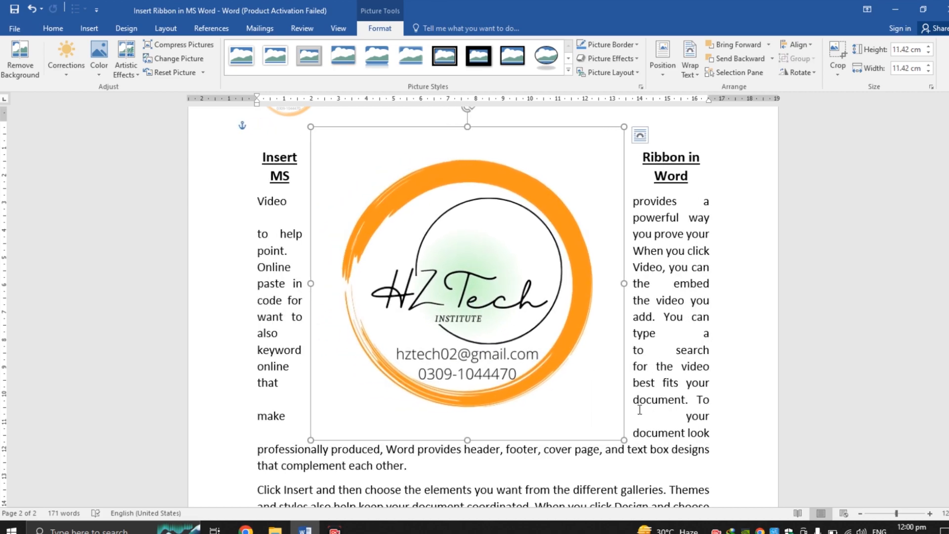
{"action": "left_click_drag", "start_coordinate": [621, 440], "coordinate": [396, 239]}
{"action": "left_click_drag", "start_coordinate": [362, 176], "coordinate": [296, 222]}
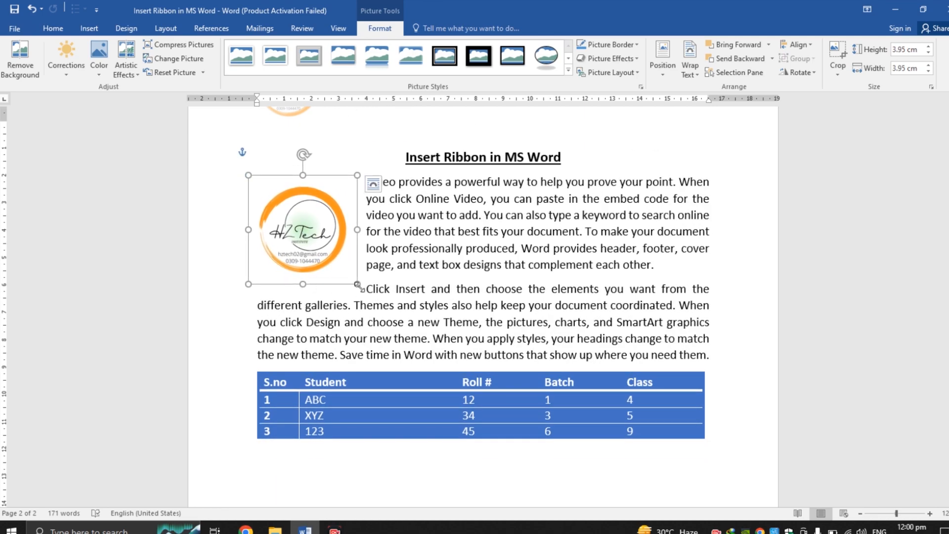
{"action": "left_click_drag", "start_coordinate": [354, 281], "coordinate": [340, 263]}
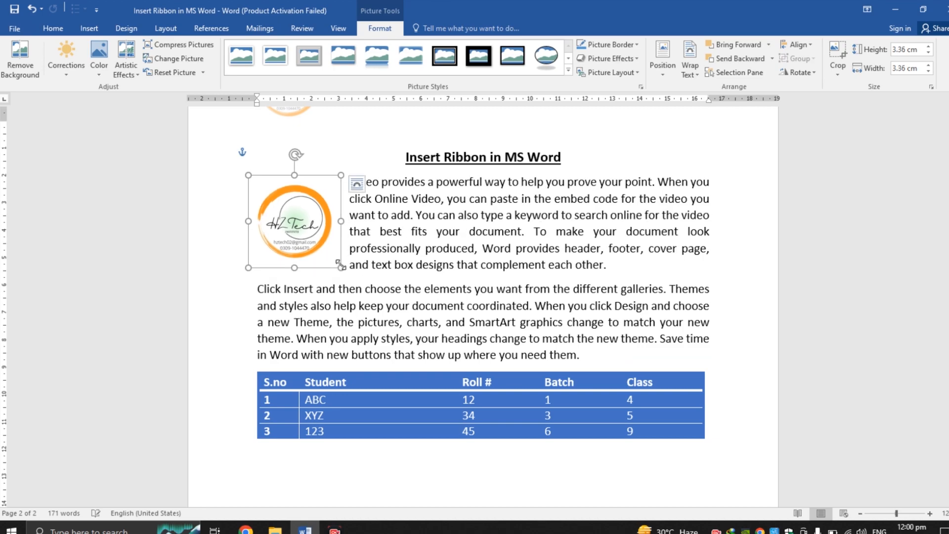
{"action": "left_click", "coordinate": [493, 256]}
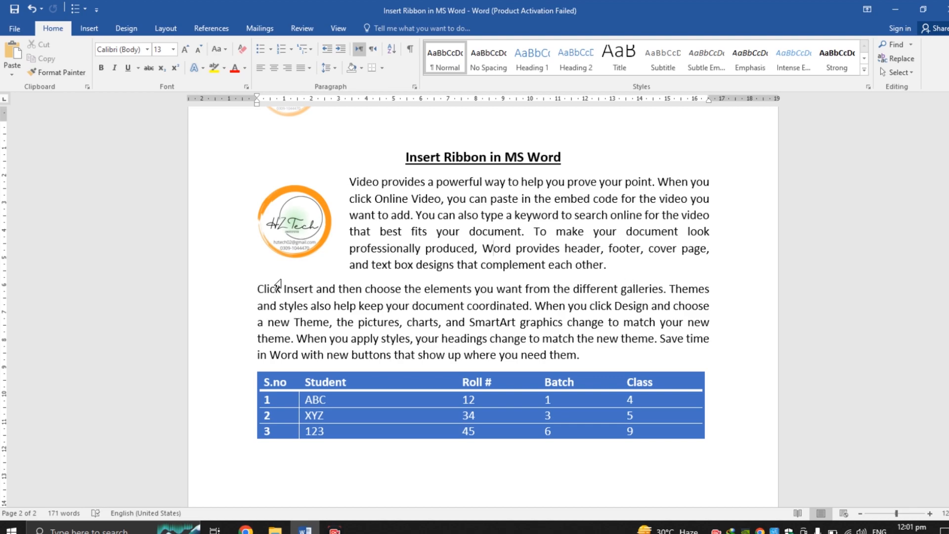
Step: Open Online Pictures below the table and search Bing for MS Word
{"action": "mouse_move", "coordinate": [947, 384]}
{"action": "left_mouse_down"}
{"action": "mouse_move", "coordinate": [947, 457]}
{"action": "mouse_move", "coordinate": [947, 388]}
{"action": "left_mouse_up"}
{"action": "left_click", "coordinate": [353, 464]}
{"action": "left_click", "coordinate": [94, 25]}
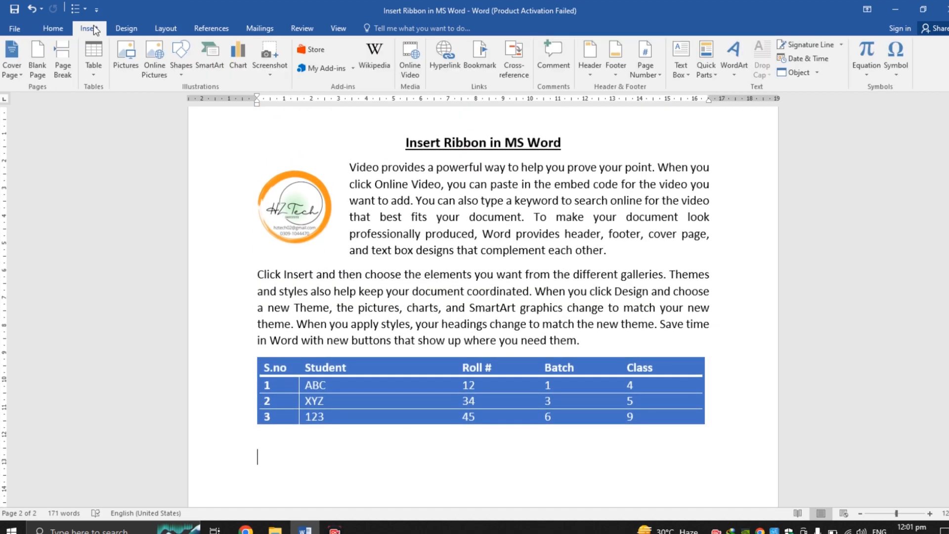
{"action": "left_click", "coordinate": [154, 71]}
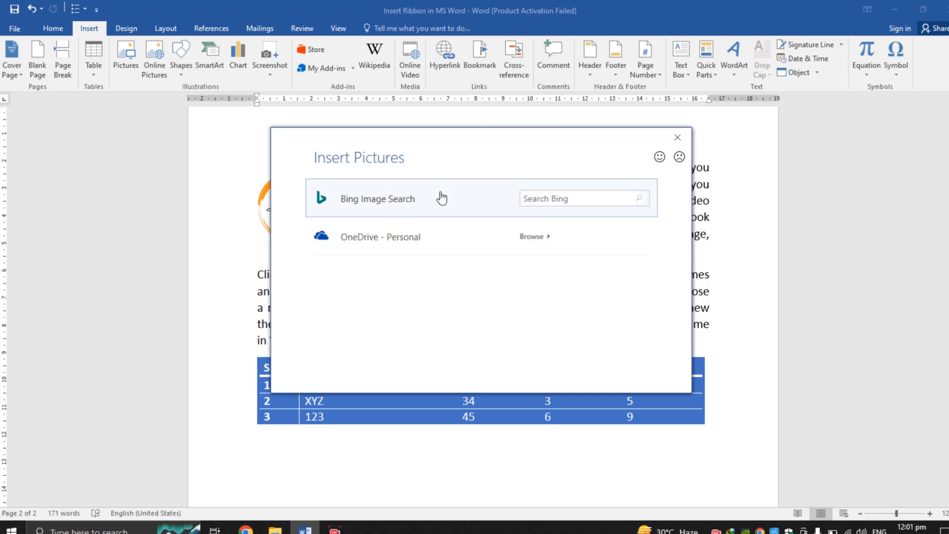
{"action": "left_click", "coordinate": [548, 202]}
{"action": "type", "text": "MS Word"}
{"action": "left_click", "coordinate": [640, 198]}
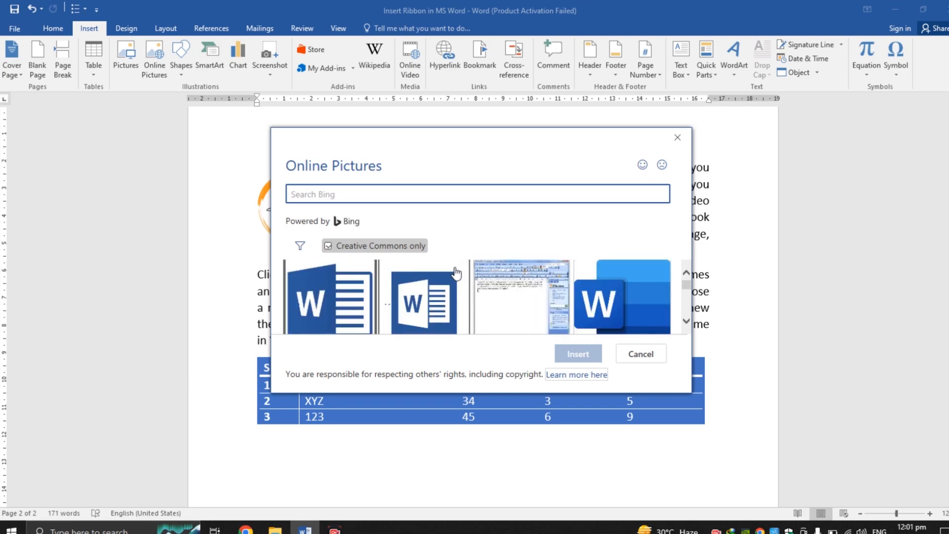
Step: Insert the blue Word logo image from the search results
{"action": "left_click", "coordinate": [637, 305]}
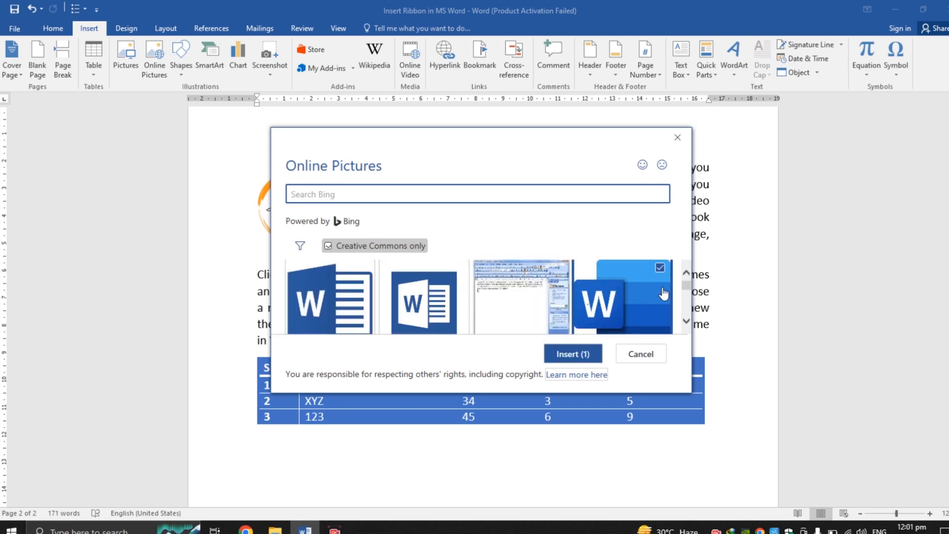
{"action": "left_click", "coordinate": [687, 321]}
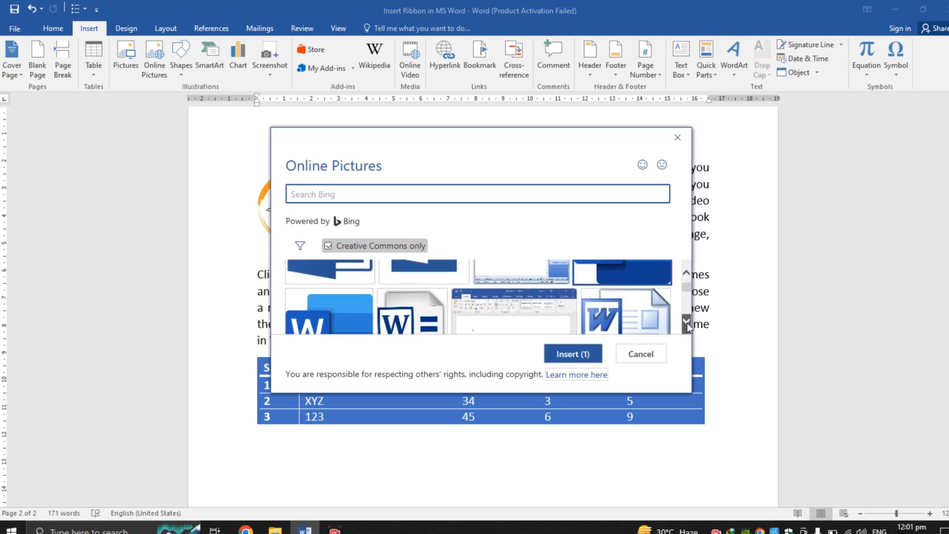
{"action": "left_click", "coordinate": [575, 354]}
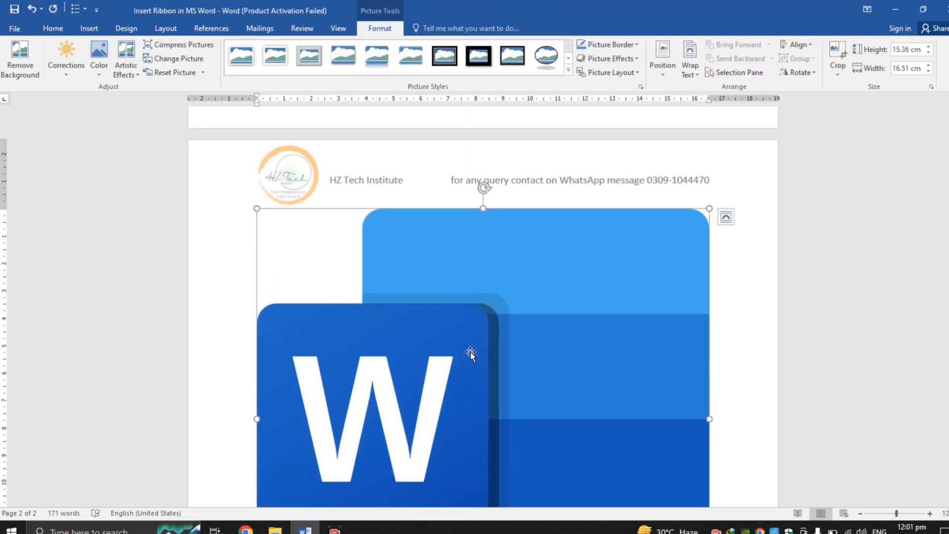
Step: Set the Word logo image's text wrapping to Square
{"action": "right_click", "coordinate": [470, 351]}
{"action": "mouse_move", "coordinate": [517, 314]}
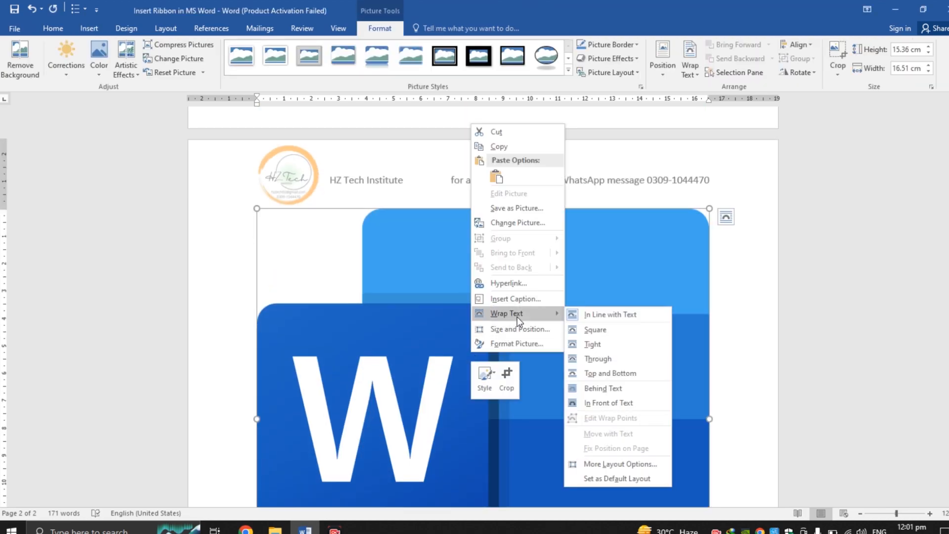
{"action": "left_click", "coordinate": [600, 329]}
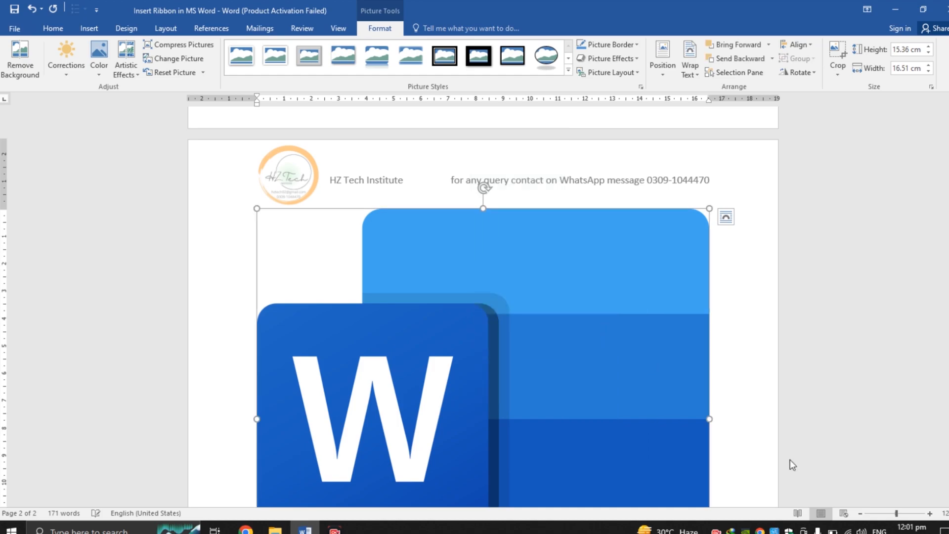
Step: Shrink the Word logo to about 3.69 cm by 3.36 cm and move it beside the second paragraph
{"action": "scroll", "coordinate": [755, 433], "scroll_direction": "down", "scroll_amount": 7}
{"action": "scroll", "coordinate": [755, 433], "scroll_direction": "up", "scroll_amount": 3}
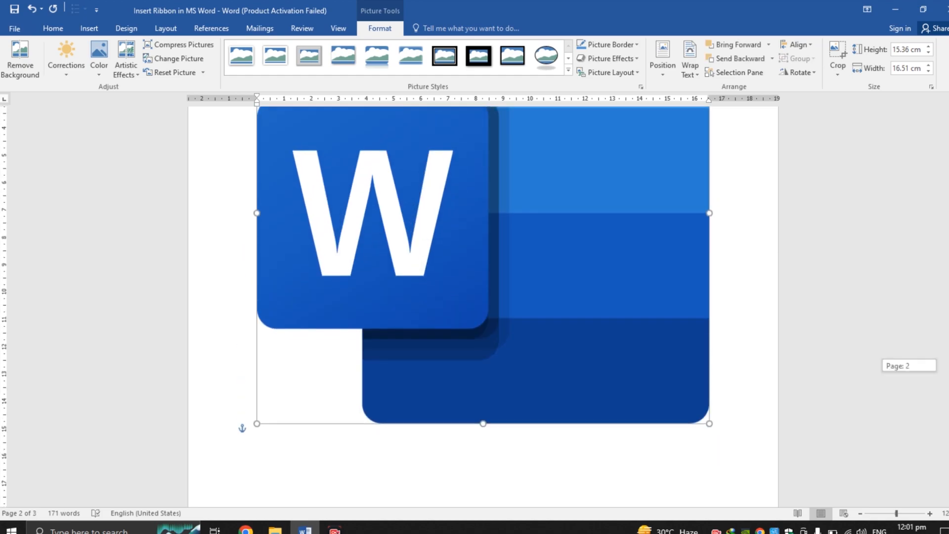
{"action": "left_click_drag", "start_coordinate": [709, 439], "coordinate": [355, 155]}
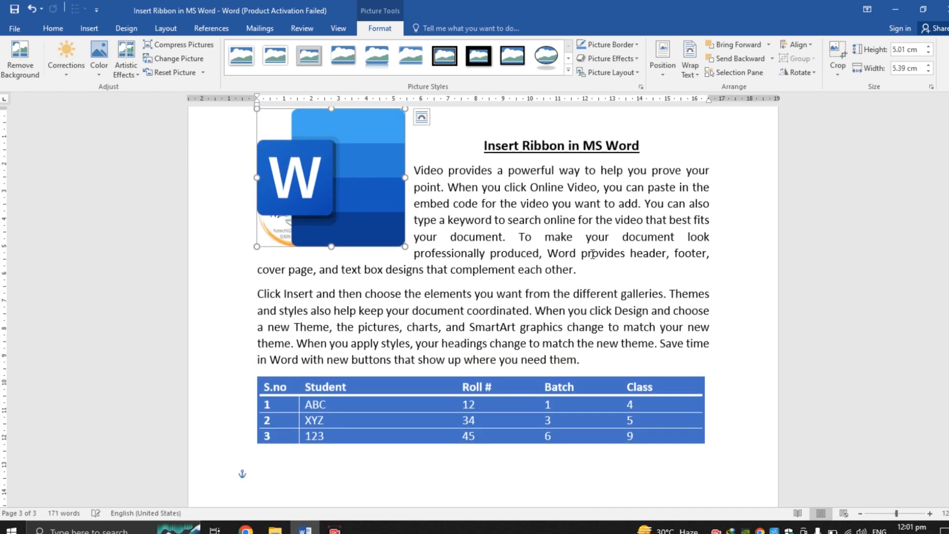
{"action": "scroll", "coordinate": [902, 340], "scroll_direction": "up", "scroll_amount": 3}
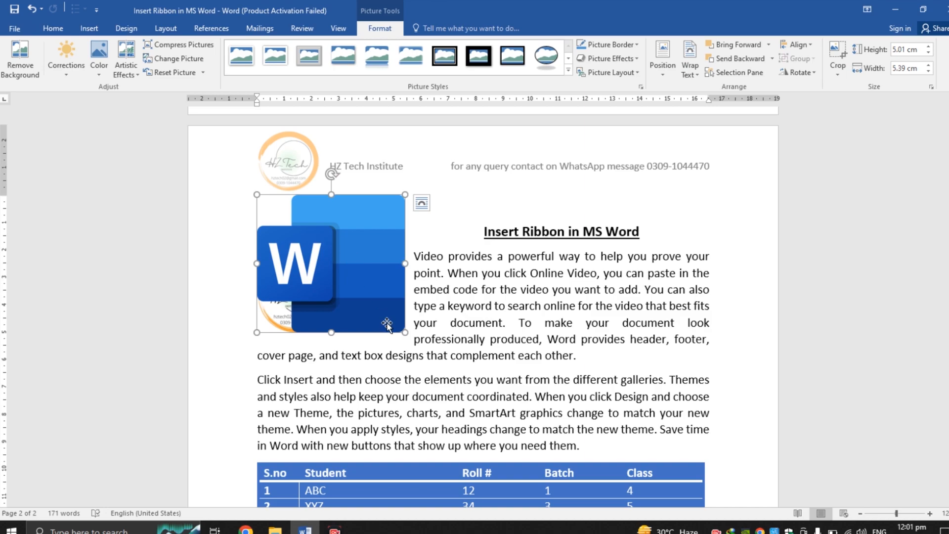
{"action": "left_click_drag", "start_coordinate": [405, 332], "coordinate": [367, 297]}
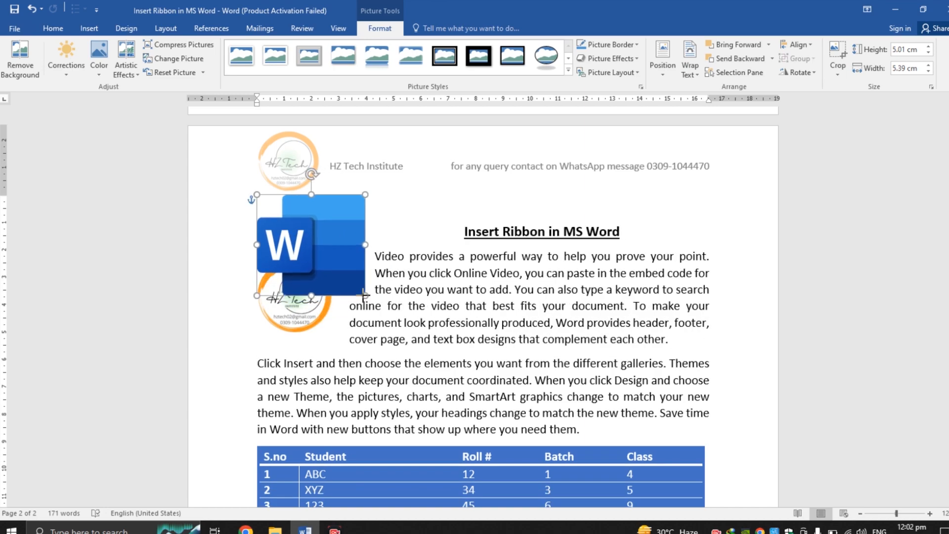
{"action": "left_click_drag", "start_coordinate": [334, 247], "coordinate": [340, 409]}
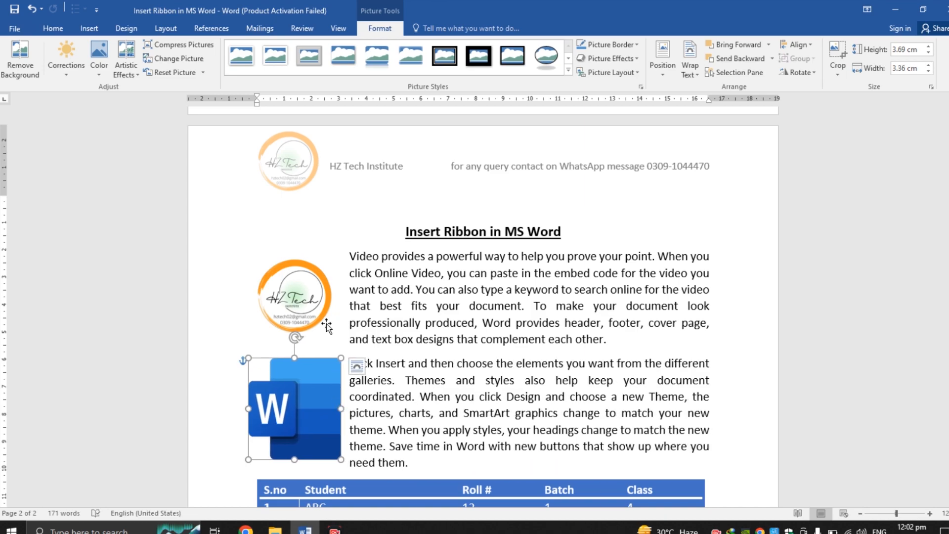
{"action": "left_click", "coordinate": [361, 320]}
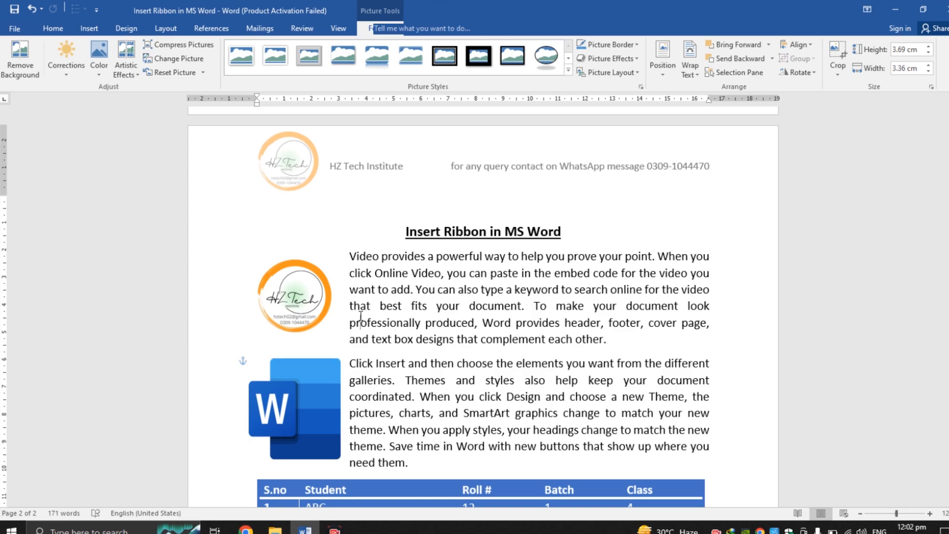
Step: Resize the Word logo to about 3.89 cm high and 3.05 cm wide, aligned under the circular logo
{"action": "left_click", "coordinate": [321, 402]}
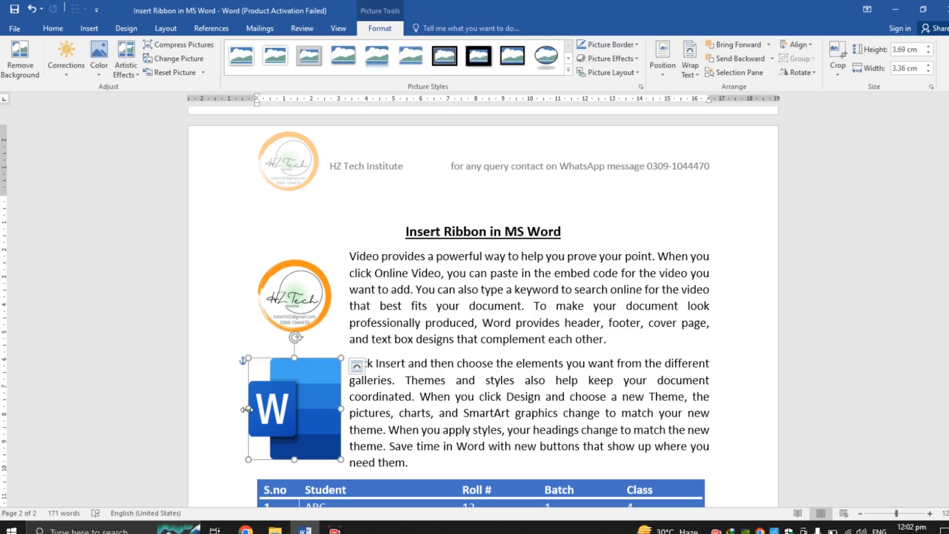
{"action": "left_click_drag", "start_coordinate": [247, 410], "coordinate": [256, 410]}
{"action": "left_click_drag", "start_coordinate": [298, 459], "coordinate": [306, 447]}
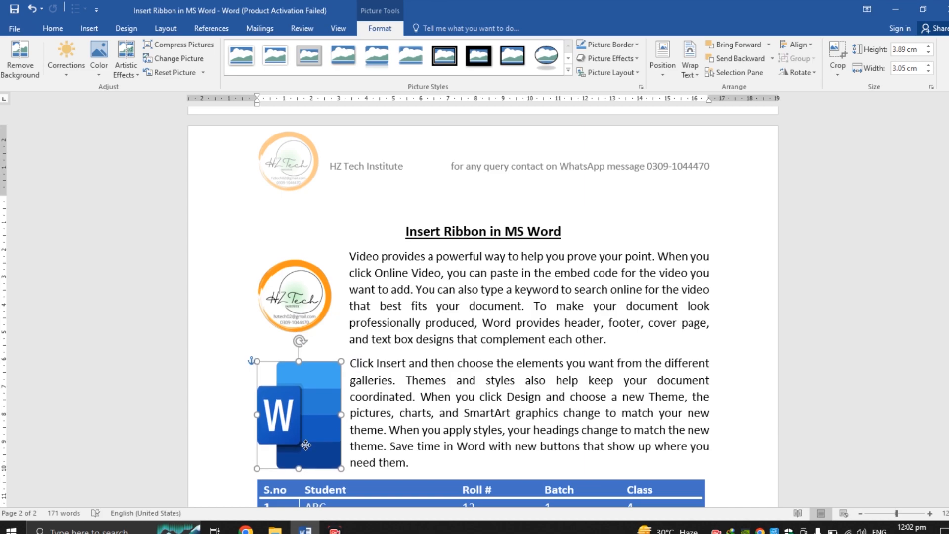
{"action": "left_click", "coordinate": [468, 440]}
{"action": "left_click_drag", "start_coordinate": [948, 320], "coordinate": [948, 341]}
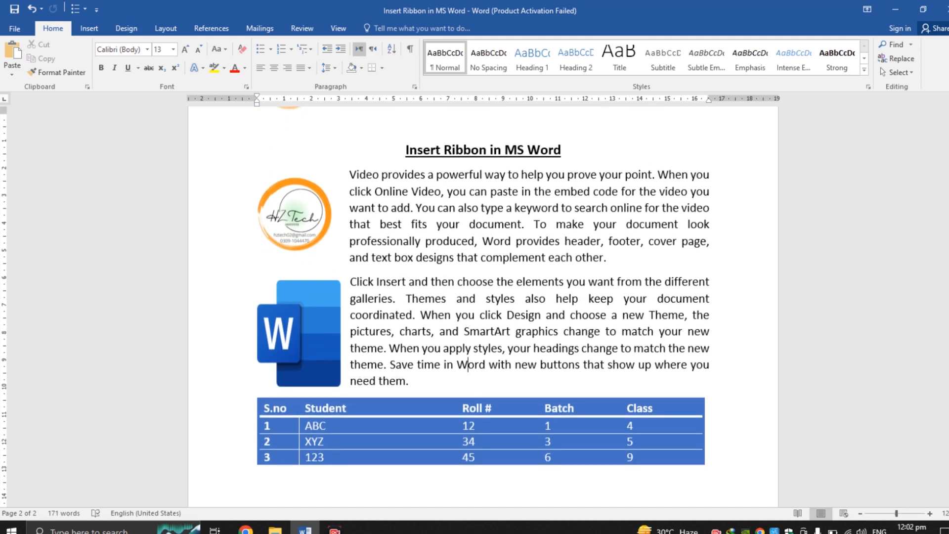
{"action": "left_click", "coordinate": [321, 336]}
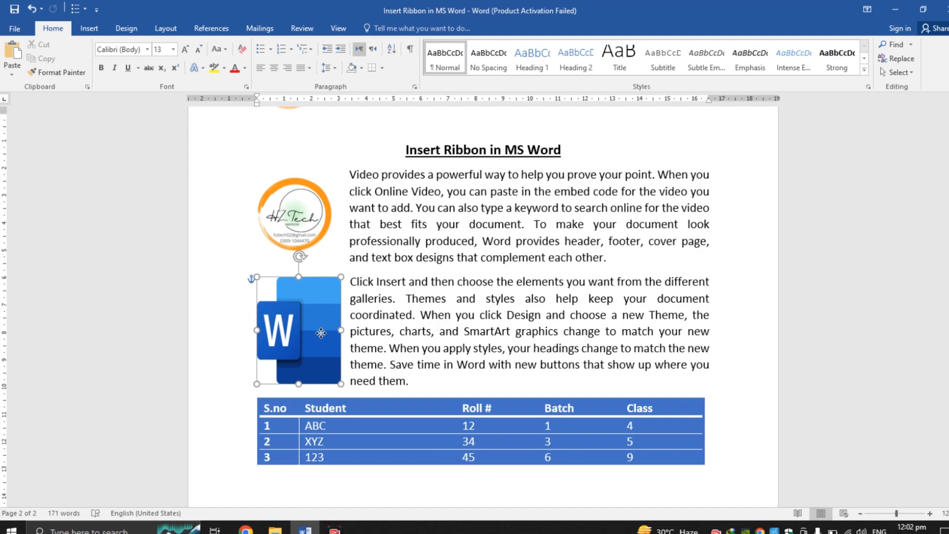
{"action": "double_click", "coordinate": [321, 334]}
{"action": "left_click", "coordinate": [428, 352]}
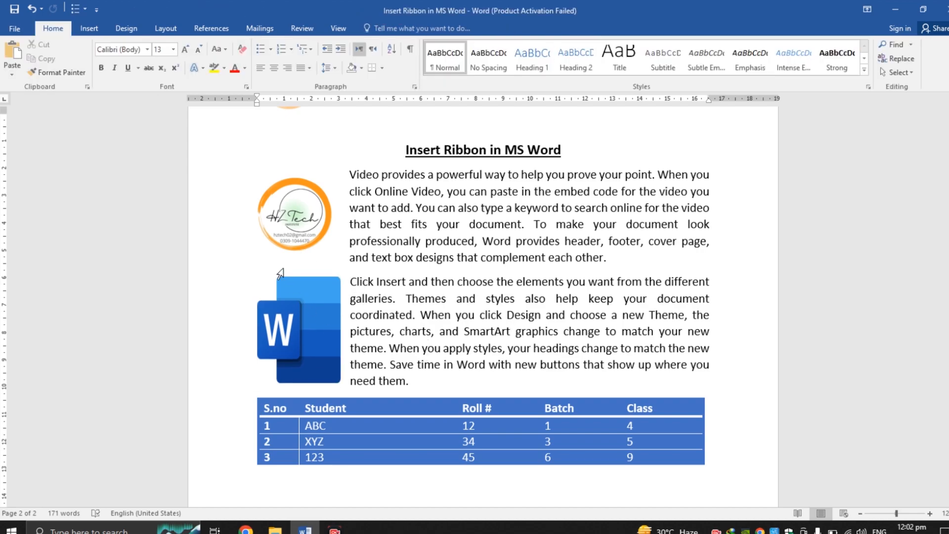
{"action": "left_click", "coordinate": [92, 31]}
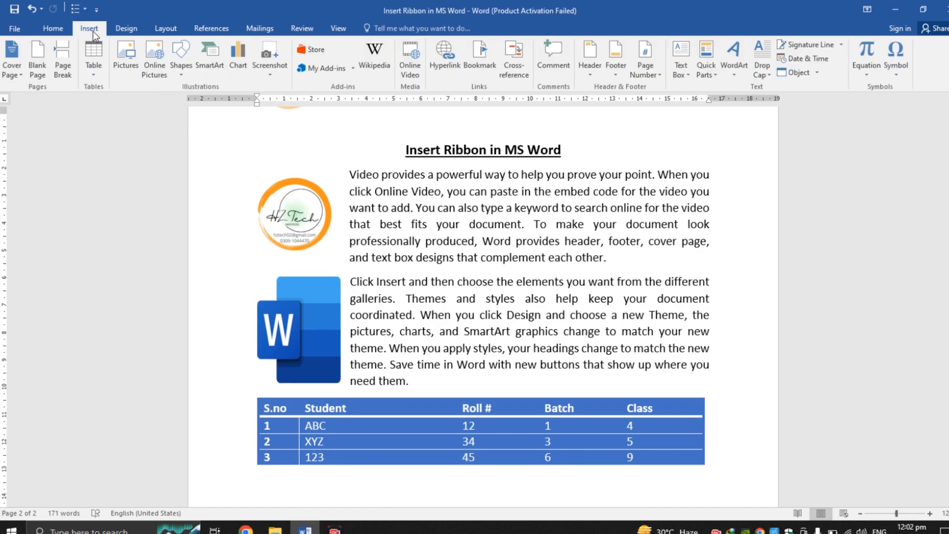
{"action": "left_click", "coordinate": [191, 73]}
{"action": "left_click", "coordinate": [481, 293]}
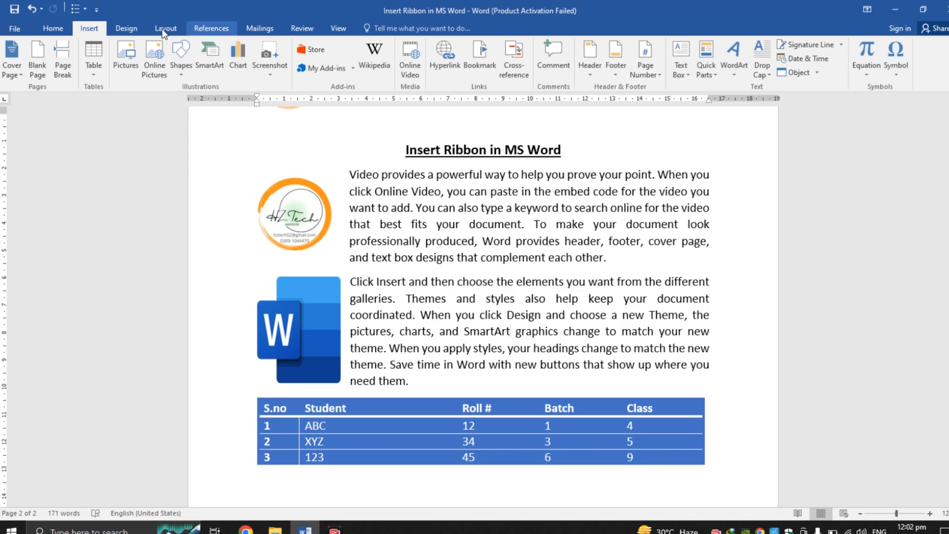
{"action": "left_click", "coordinate": [158, 63]}
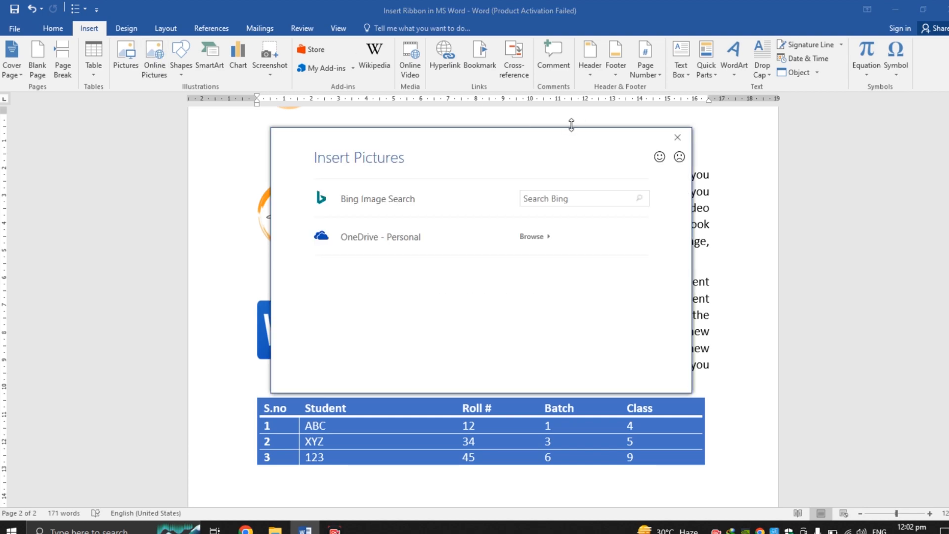
{"action": "left_click", "coordinate": [678, 138]}
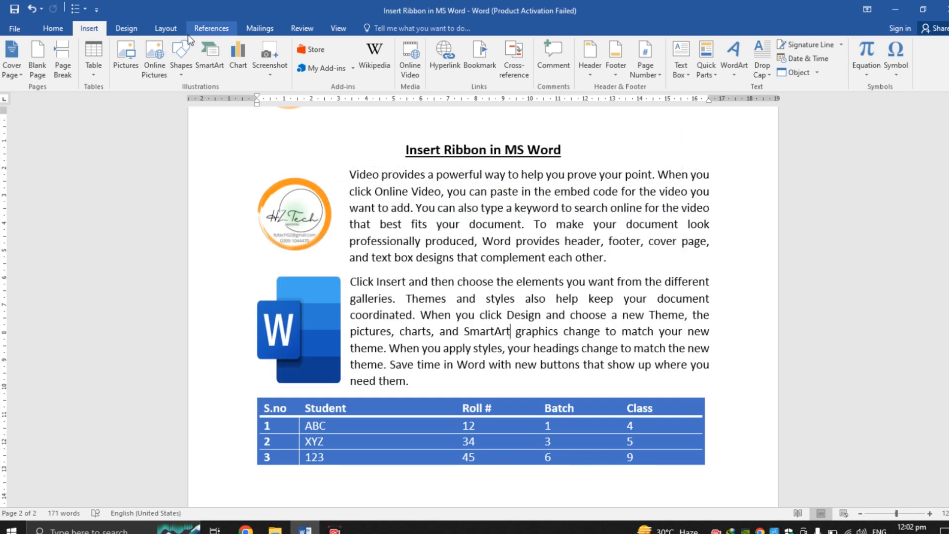
Step: Draw a small right block arrow shape inside the second paragraph, just after the word SmartArt
{"action": "left_click", "coordinate": [182, 64]}
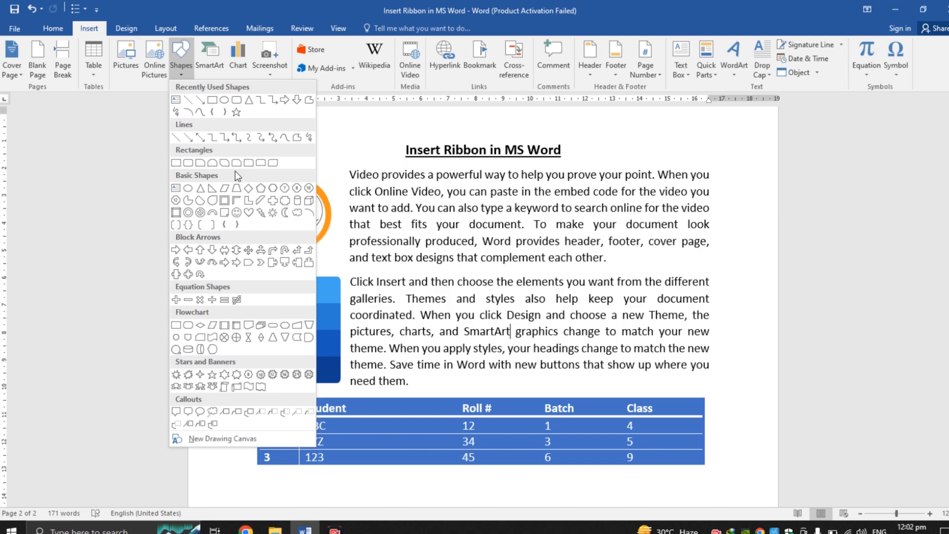
{"action": "left_click", "coordinate": [179, 250]}
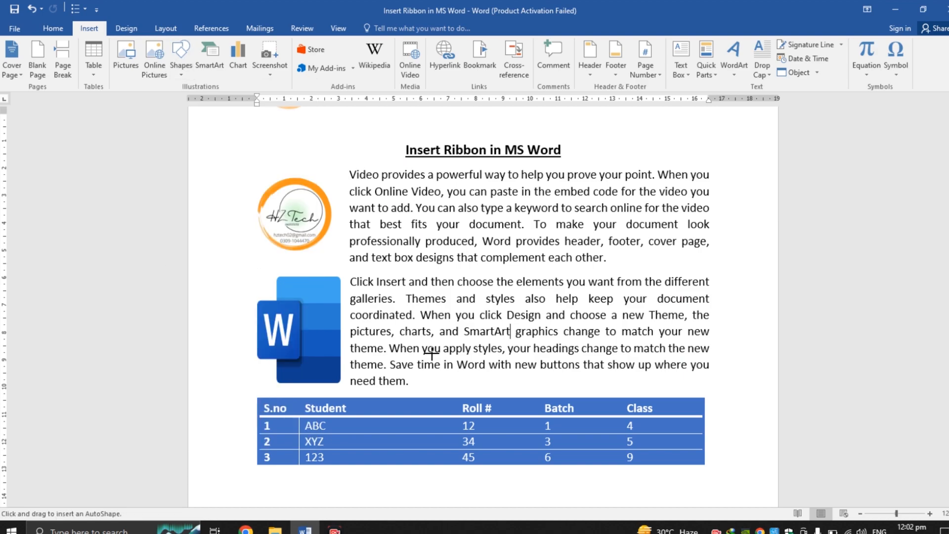
{"action": "left_click_drag", "start_coordinate": [514, 328], "coordinate": [519, 331]}
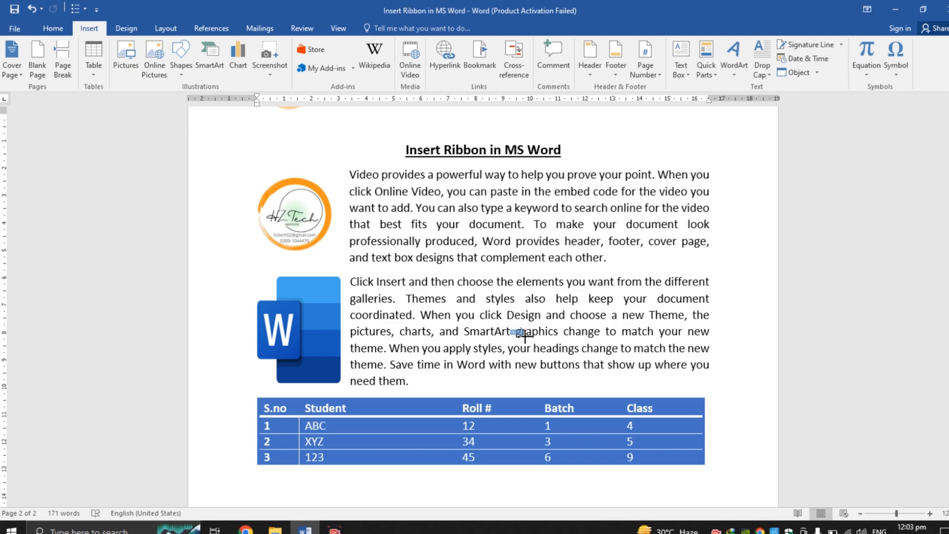
{"action": "left_click_drag", "start_coordinate": [525, 336], "coordinate": [527, 338]}
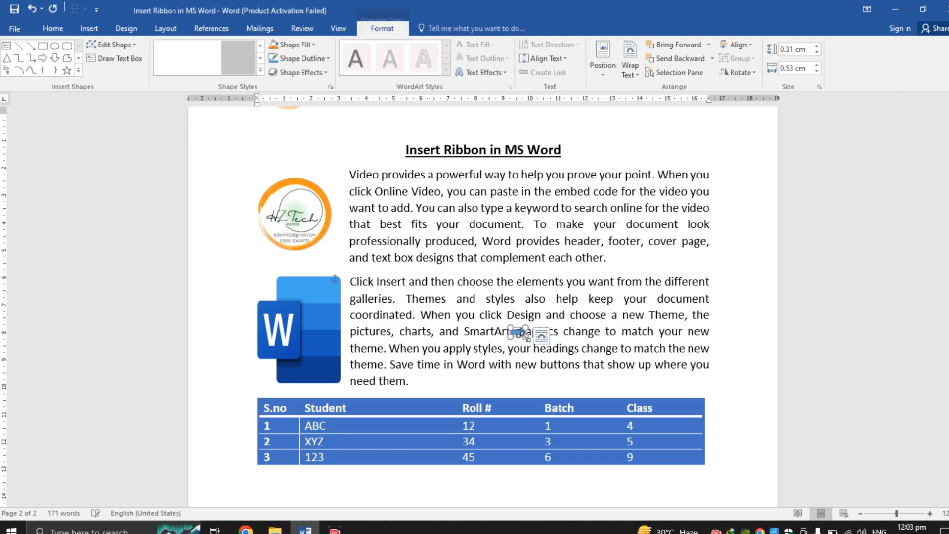
{"action": "left_click", "coordinate": [562, 330]}
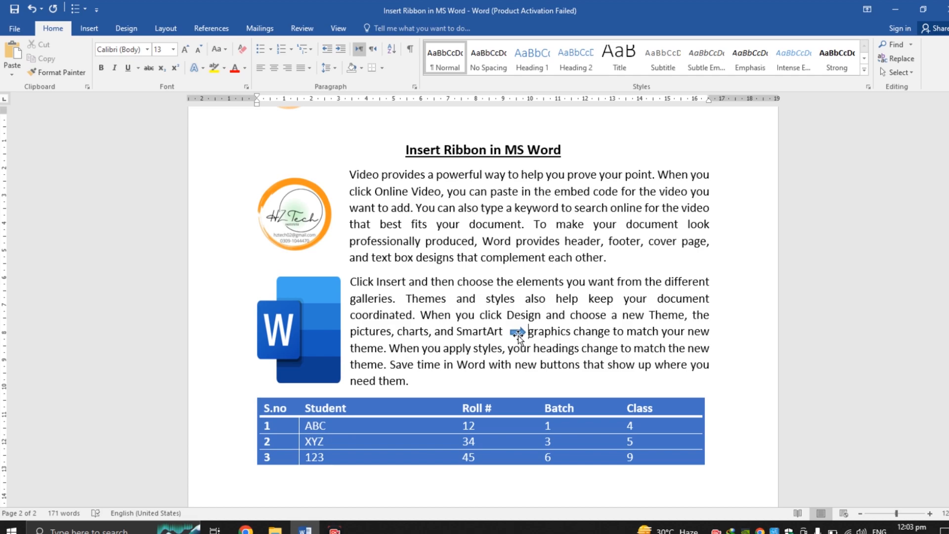
{"action": "left_click_drag", "start_coordinate": [518, 334], "coordinate": [514, 333]}
{"action": "left_click", "coordinate": [582, 259]}
Step: Draw a smiley face shape about 0.64 cm by 0.84 cm at the end of the first paragraph
{"action": "left_click", "coordinate": [94, 29]}
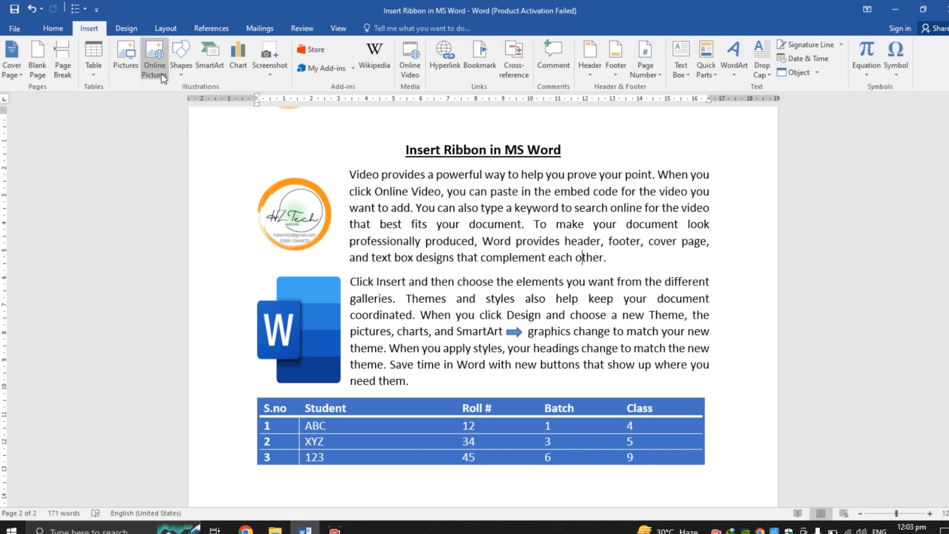
{"action": "left_click", "coordinate": [191, 77]}
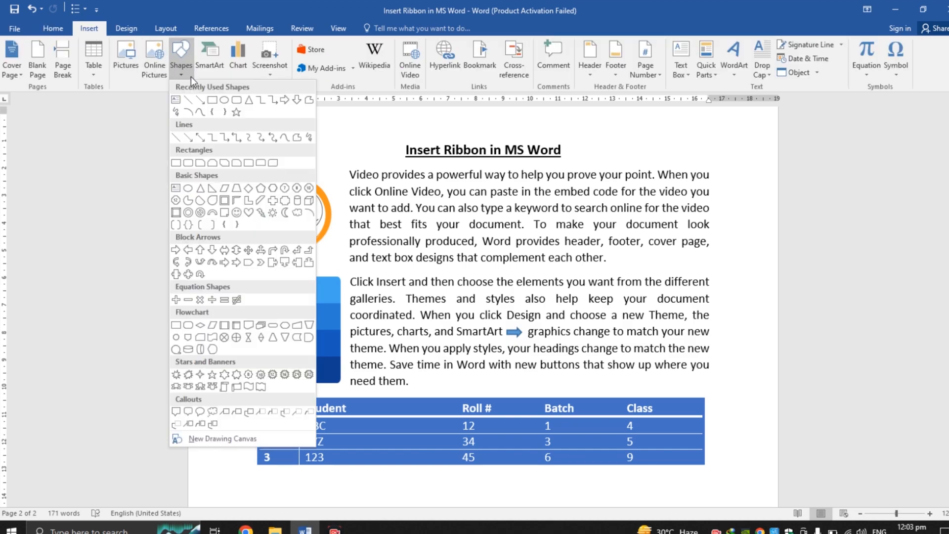
{"action": "left_click", "coordinate": [237, 212]}
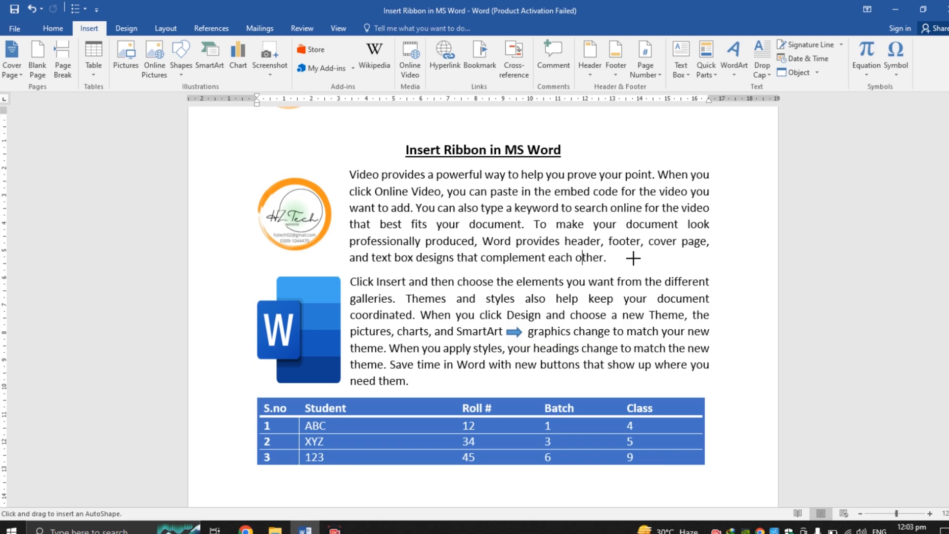
{"action": "left_click_drag", "start_coordinate": [622, 255], "coordinate": [645, 272]}
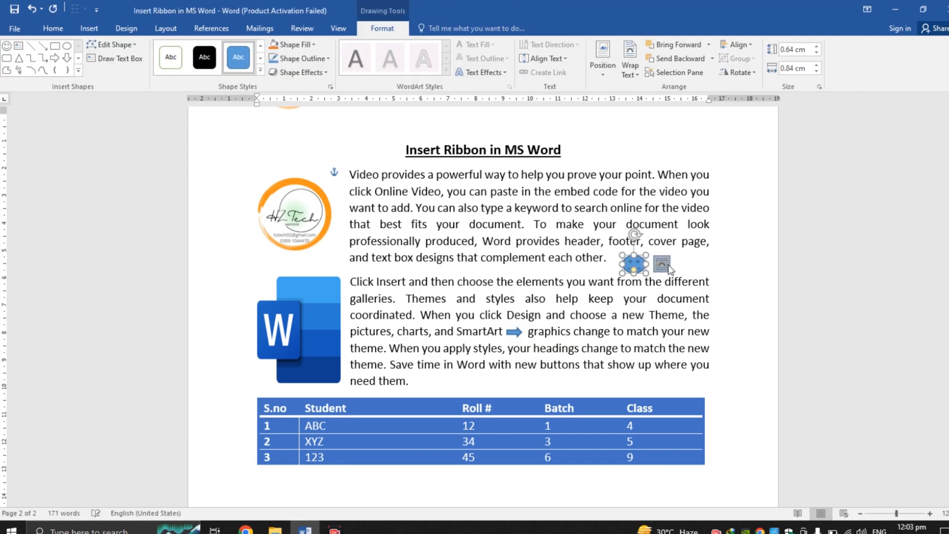
{"action": "left_click", "coordinate": [660, 263]}
{"action": "left_click", "coordinate": [688, 227]}
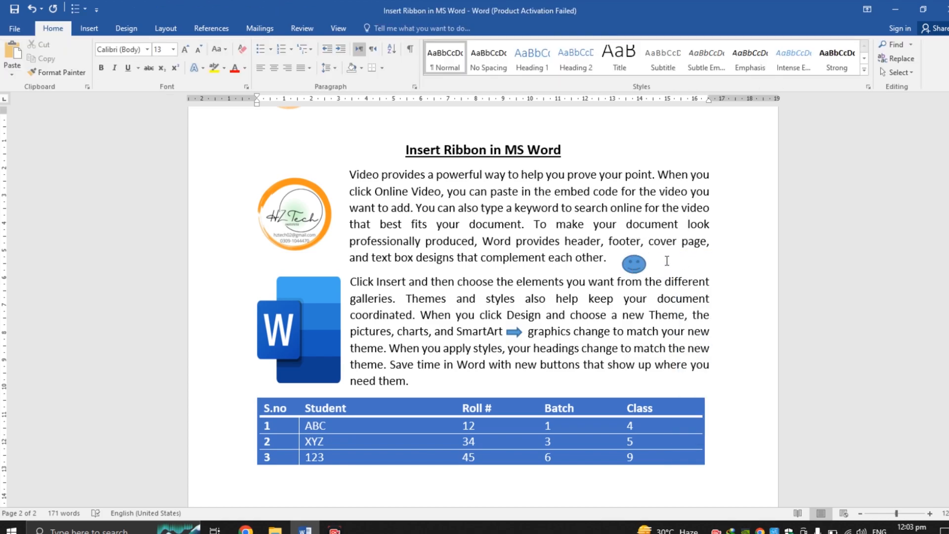
{"action": "left_click", "coordinate": [635, 265]}
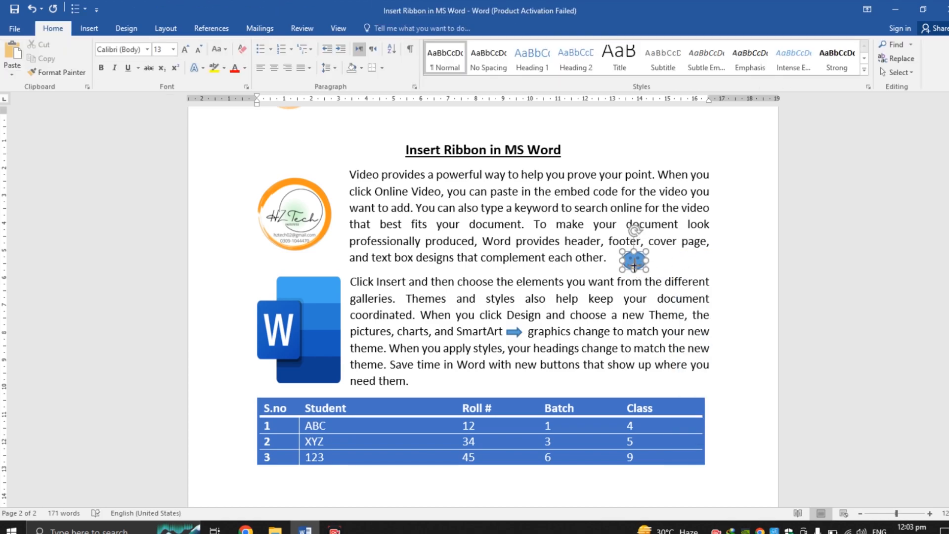
{"action": "left_click", "coordinate": [641, 268]}
{"action": "left_click", "coordinate": [702, 266]}
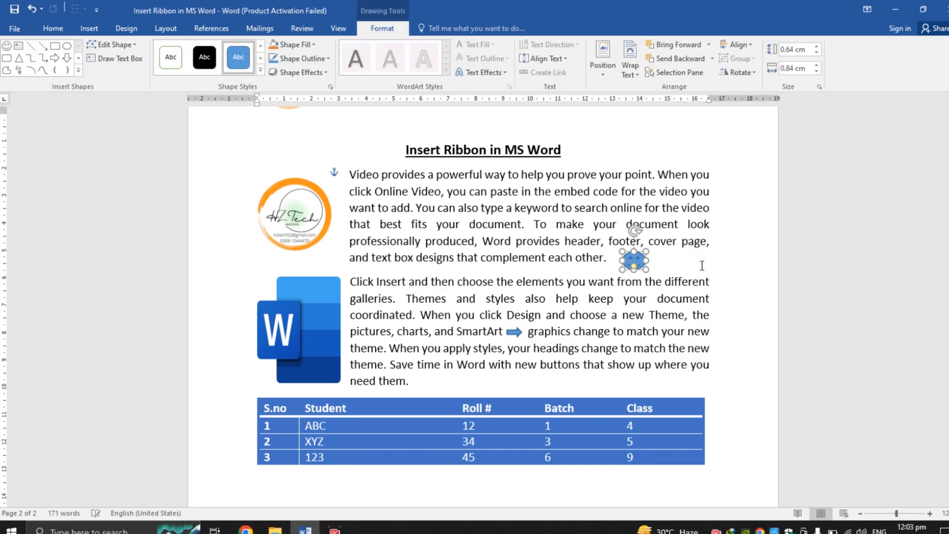
Step: Open the SmartArt gallery and browse the available List layouts
{"action": "left_click", "coordinate": [96, 29]}
{"action": "left_click", "coordinate": [179, 72]}
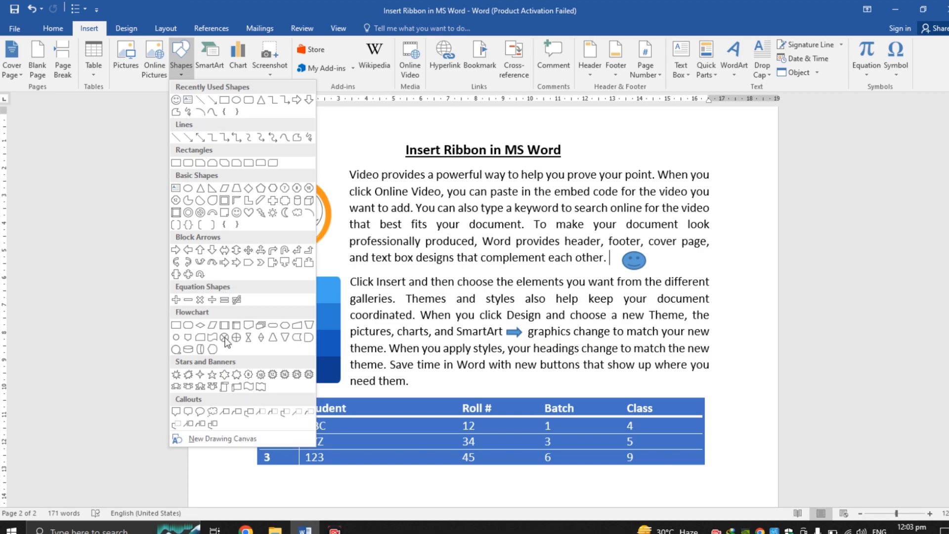
{"action": "left_click", "coordinate": [211, 63]}
{"action": "left_click", "coordinate": [212, 62]}
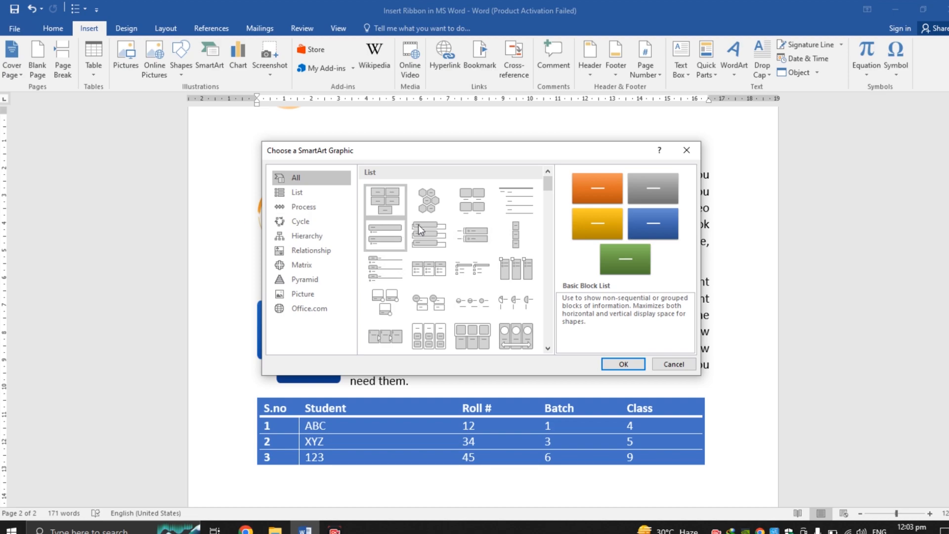
{"action": "left_click", "coordinate": [434, 199]}
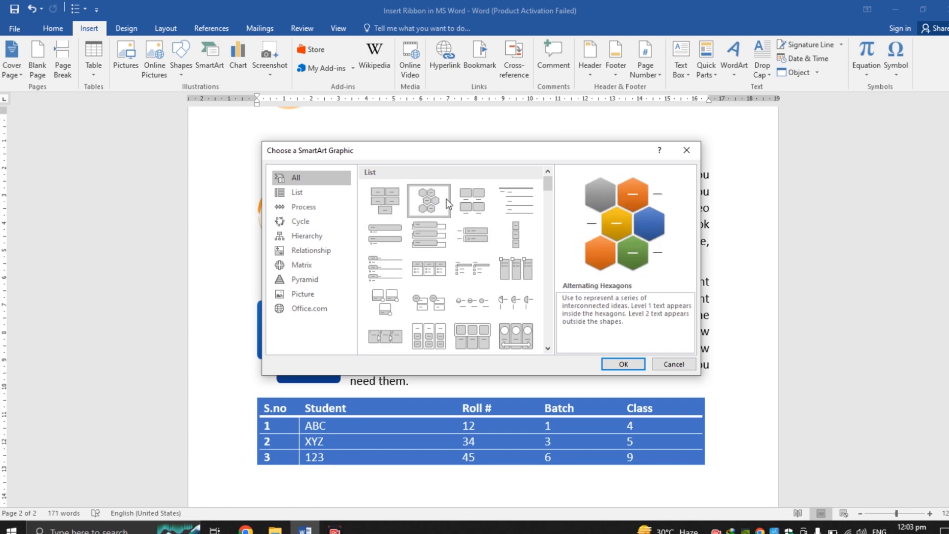
{"action": "left_click", "coordinate": [462, 206]}
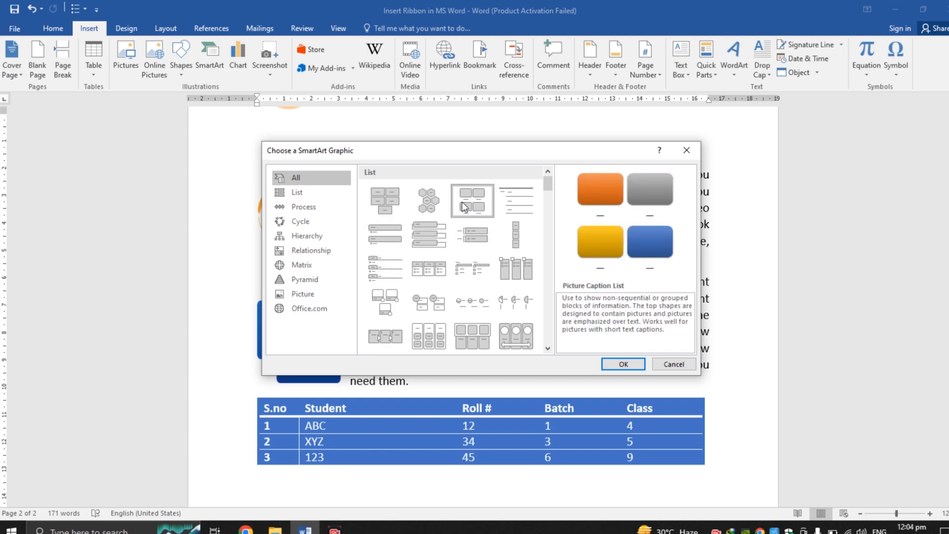
{"action": "left_click", "coordinate": [508, 197]}
{"action": "left_click", "coordinate": [504, 221]}
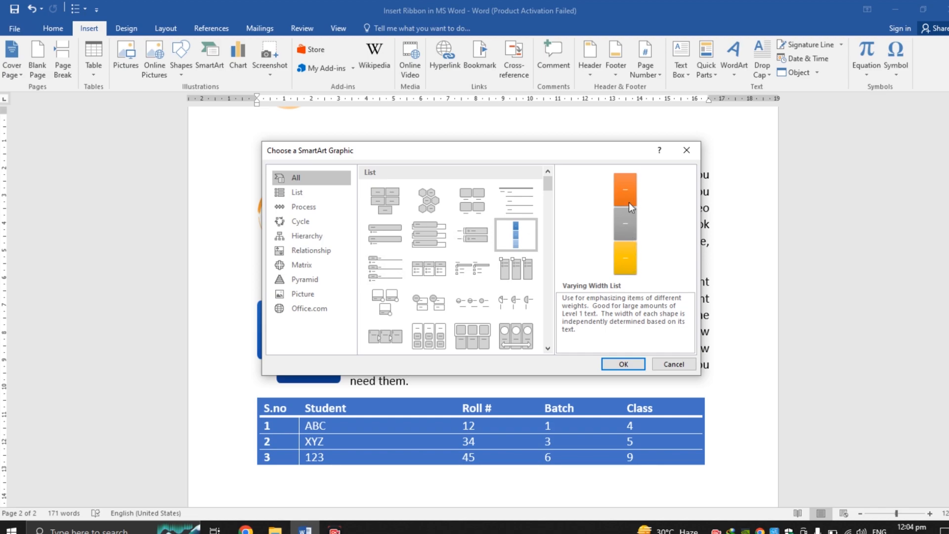
{"action": "left_click", "coordinate": [474, 235]}
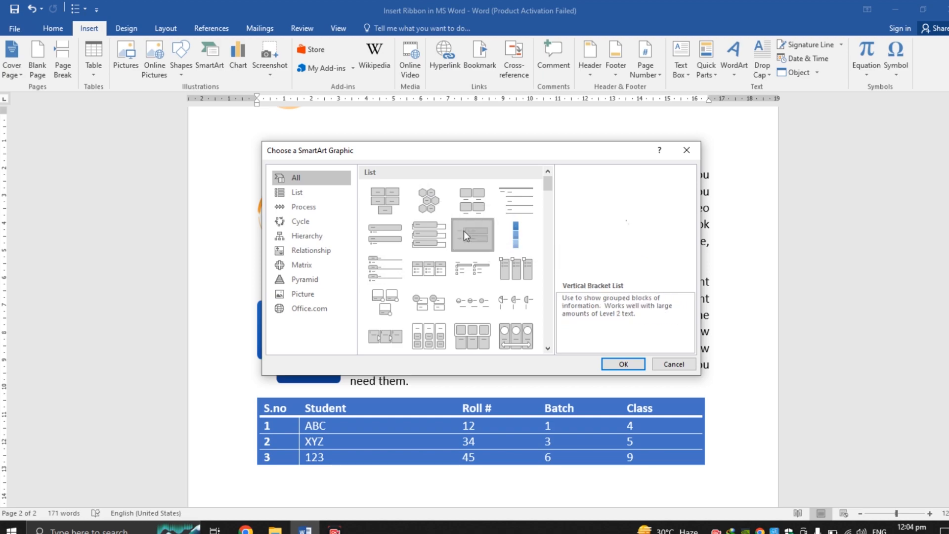
{"action": "left_click", "coordinate": [429, 235]}
{"action": "left_click", "coordinate": [394, 241]}
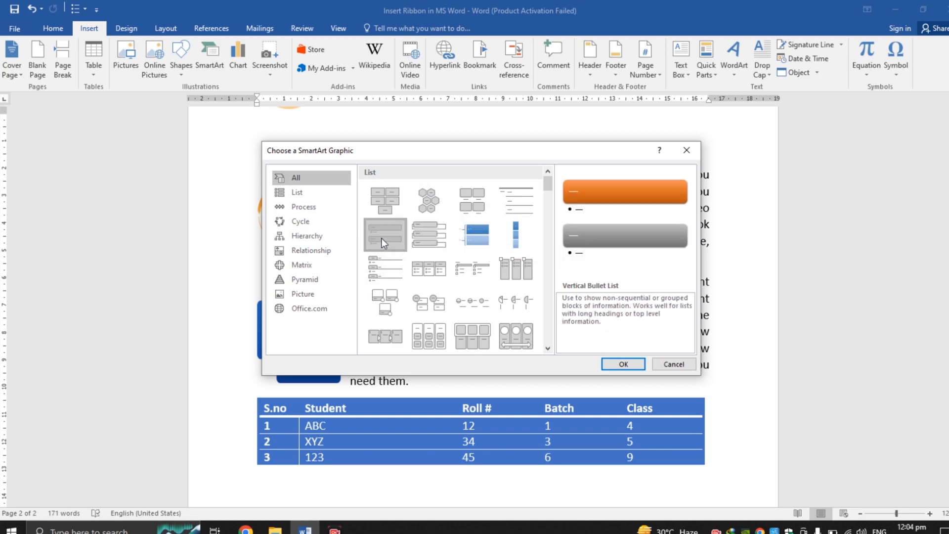
{"action": "left_click", "coordinate": [387, 269]}
{"action": "left_click", "coordinate": [436, 274]}
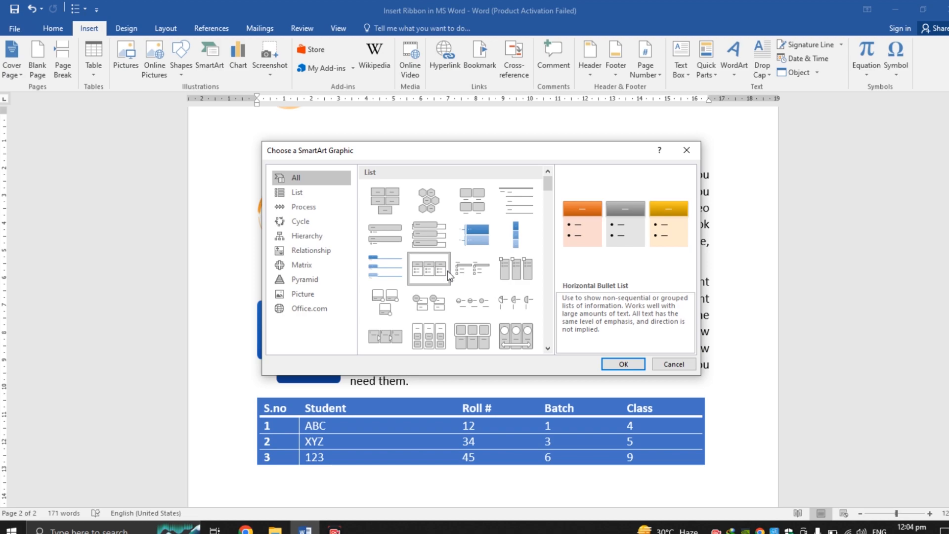
{"action": "left_click", "coordinate": [385, 336]}
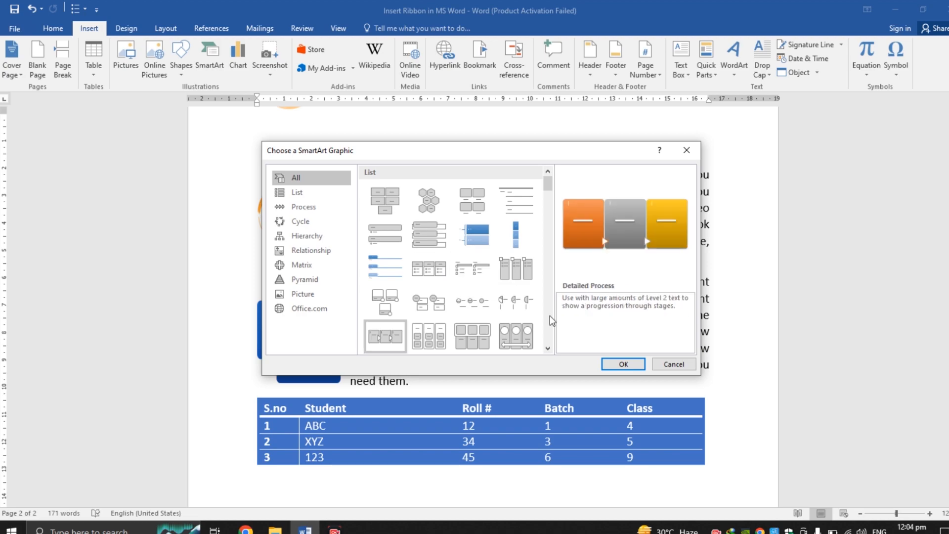
{"action": "left_click", "coordinate": [548, 349]}
{"action": "left_click", "coordinate": [548, 349]}
{"action": "left_click", "coordinate": [547, 349]}
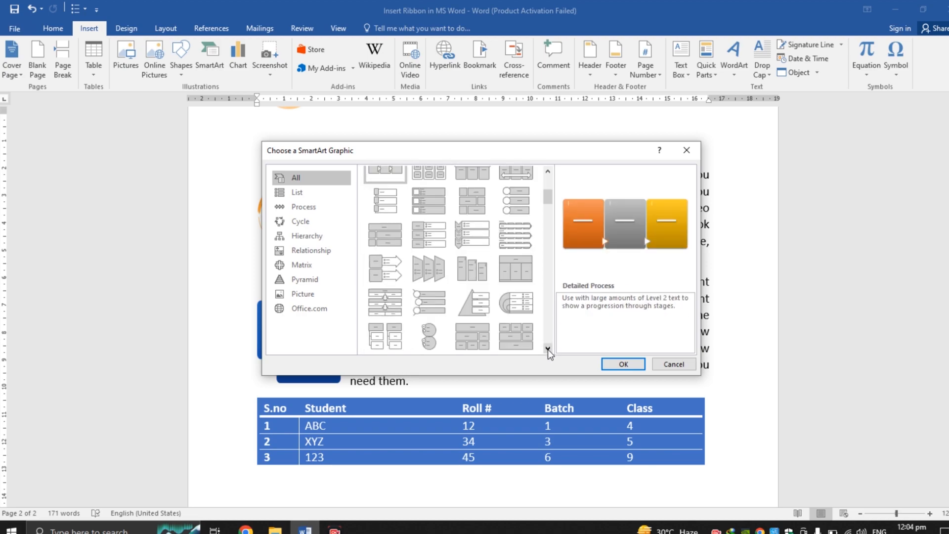
{"action": "left_click", "coordinate": [547, 349]}
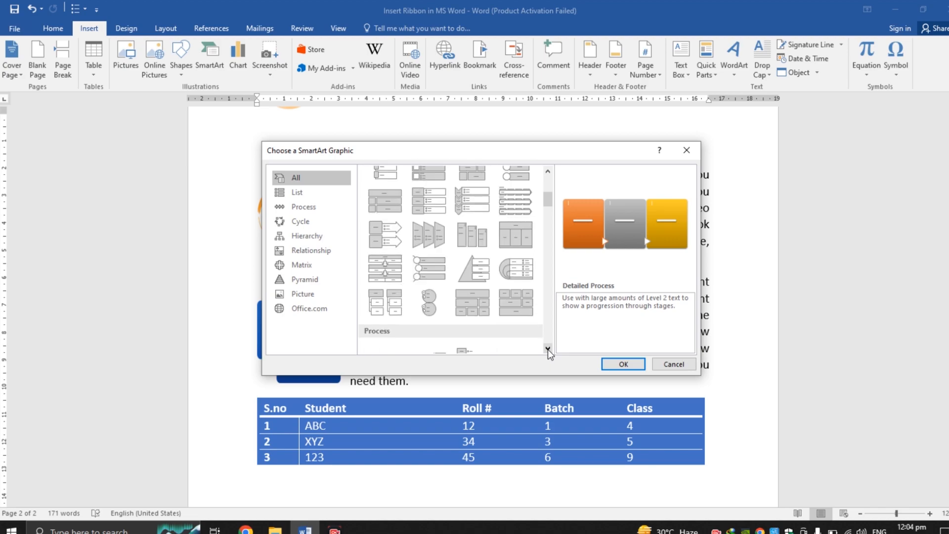
{"action": "left_click", "coordinate": [521, 244]}
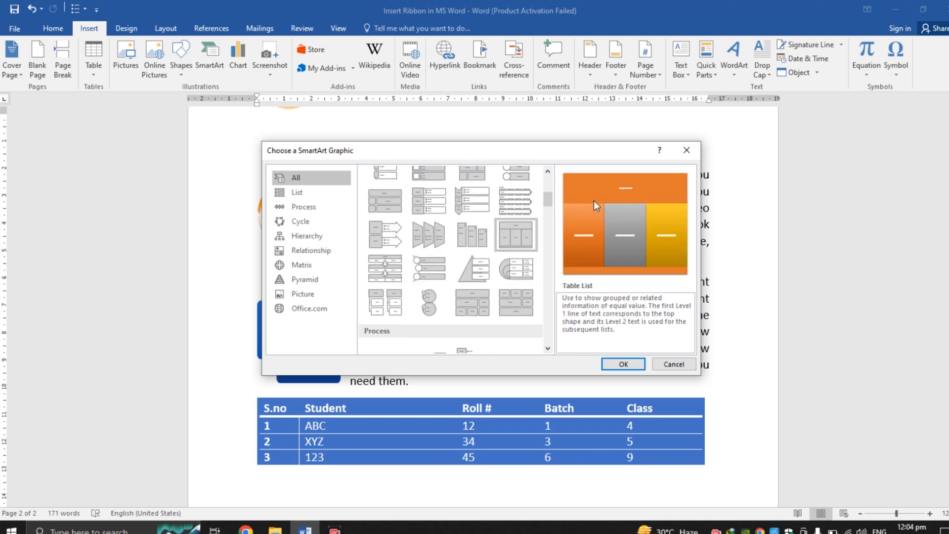
{"action": "left_click", "coordinate": [438, 269]}
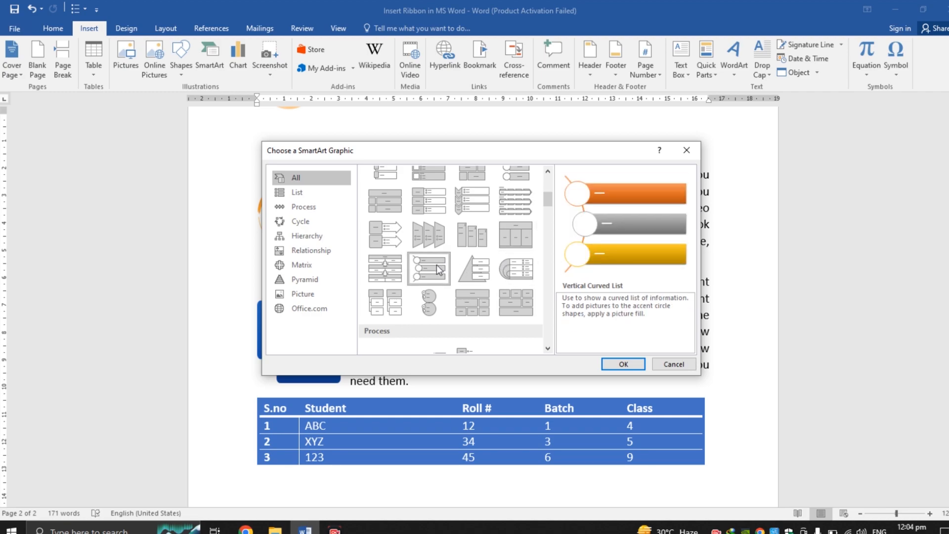
Step: Insert a Vertical Curved List SmartArt graphic below the first paragraph, select its text placeholders, and undo the insertion
{"action": "double_click", "coordinate": [437, 269]}
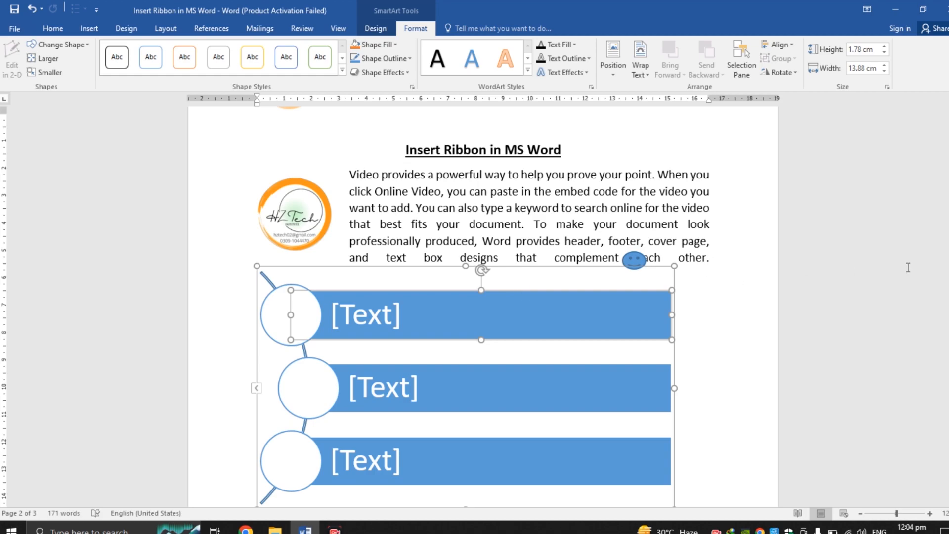
{"action": "mouse_move", "coordinate": [948, 267]}
{"action": "left_mouse_down"}
{"action": "mouse_move", "coordinate": [948, 296]}
{"action": "mouse_move", "coordinate": [948, 283]}
{"action": "left_mouse_up"}
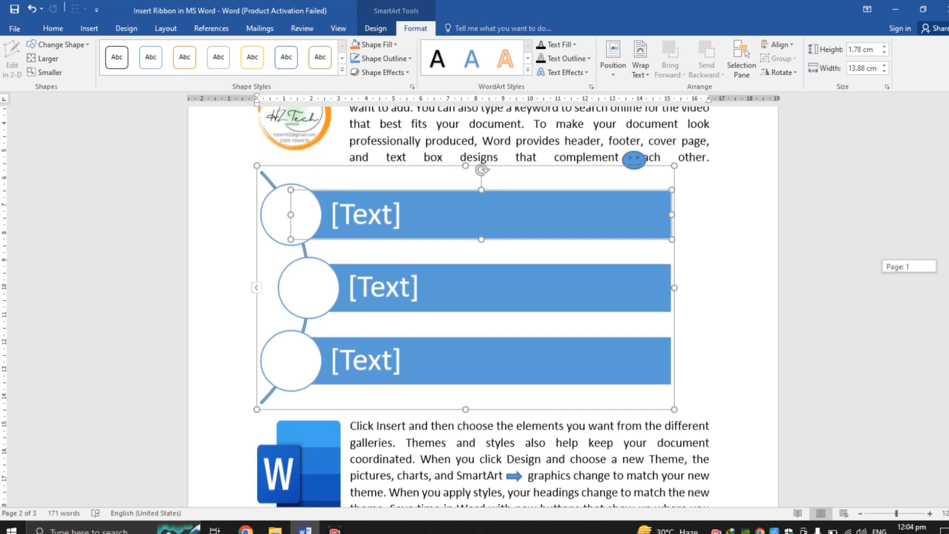
{"action": "left_click", "coordinate": [359, 211]}
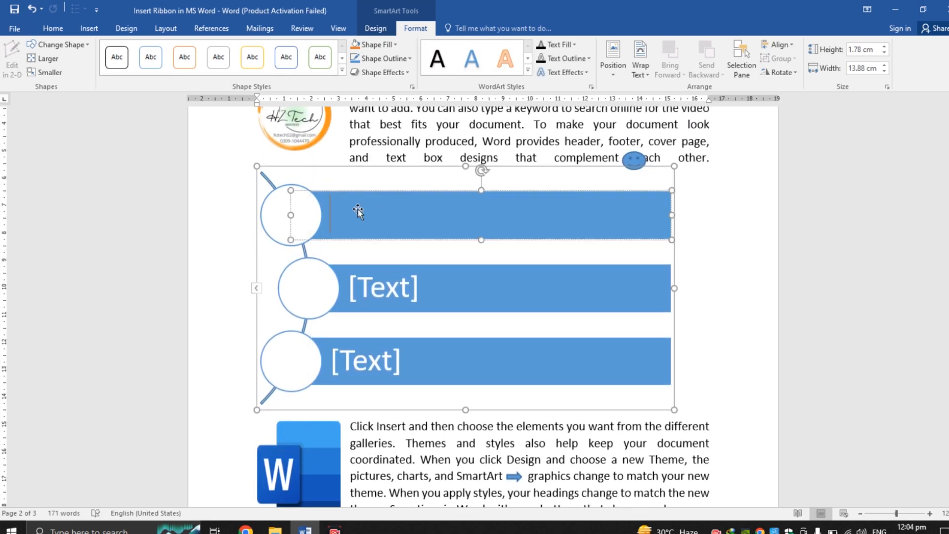
{"action": "left_click", "coordinate": [368, 286]}
{"action": "left_click", "coordinate": [371, 363]}
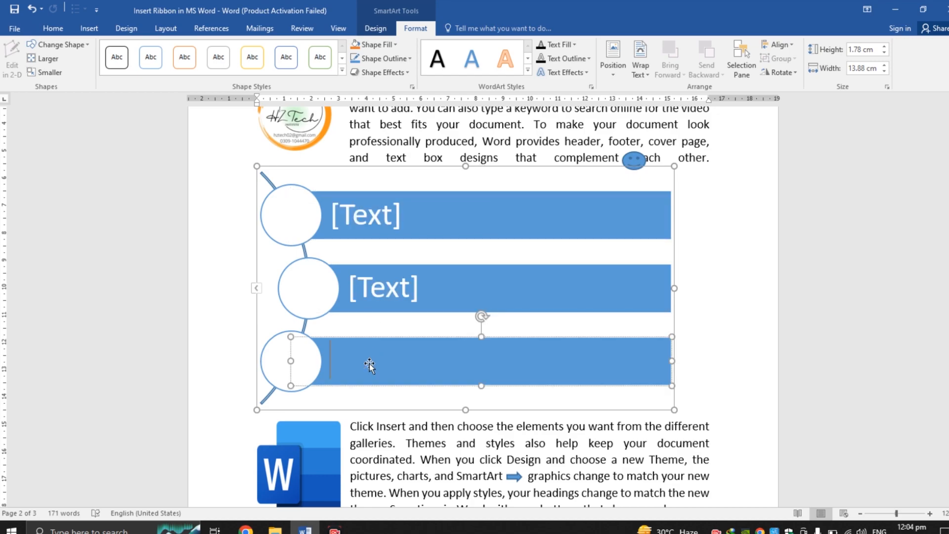
{"action": "left_click", "coordinate": [375, 219]}
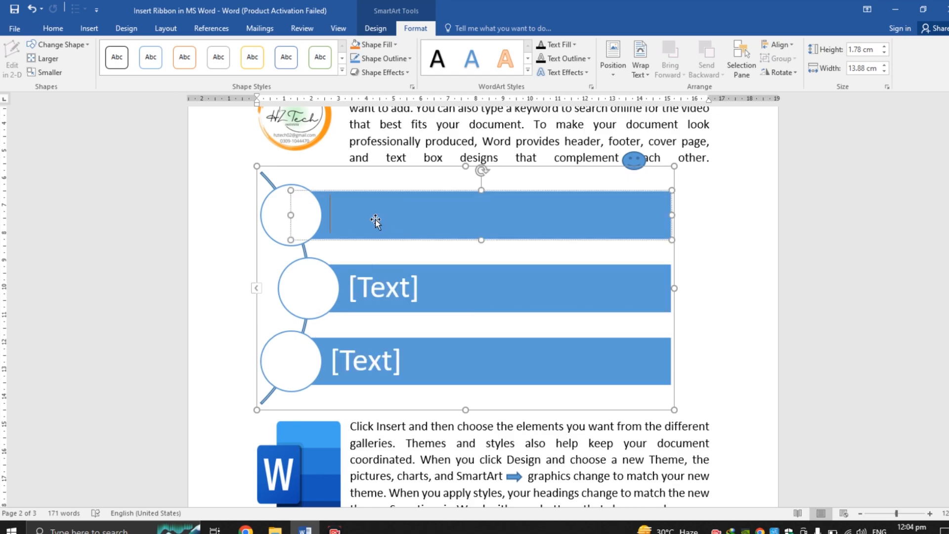
{"action": "left_click", "coordinate": [370, 282]}
{"action": "left_click", "coordinate": [374, 358]}
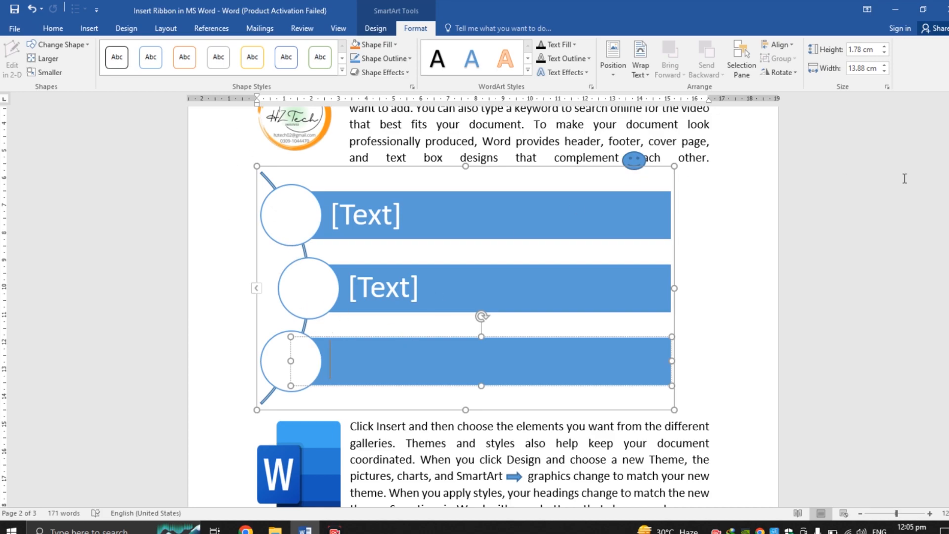
{"action": "key", "text": "ctrl+z"}
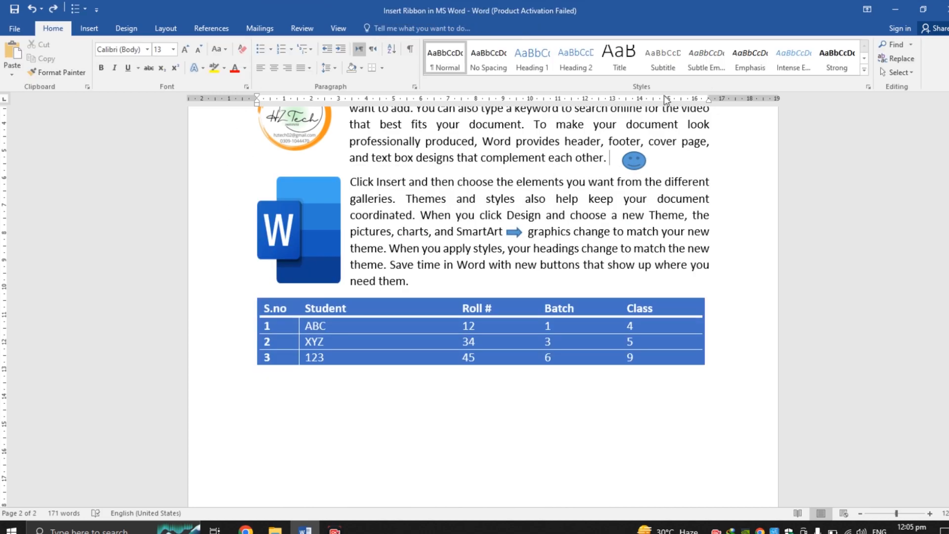
Step: Open the Insert Chart dialog and browse through its chart categories
{"action": "left_click", "coordinate": [91, 29]}
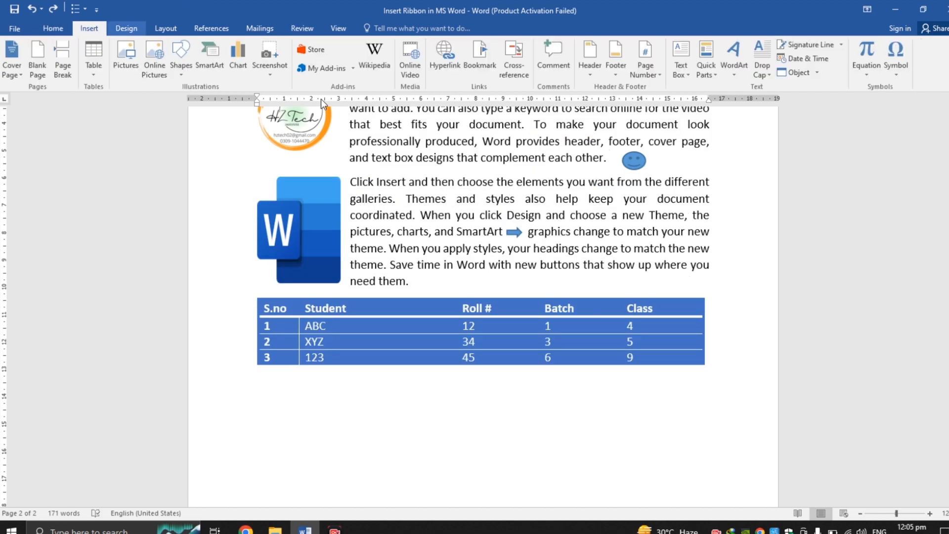
{"action": "left_click", "coordinate": [237, 65]}
{"action": "mouse_move", "coordinate": [519, 225]}
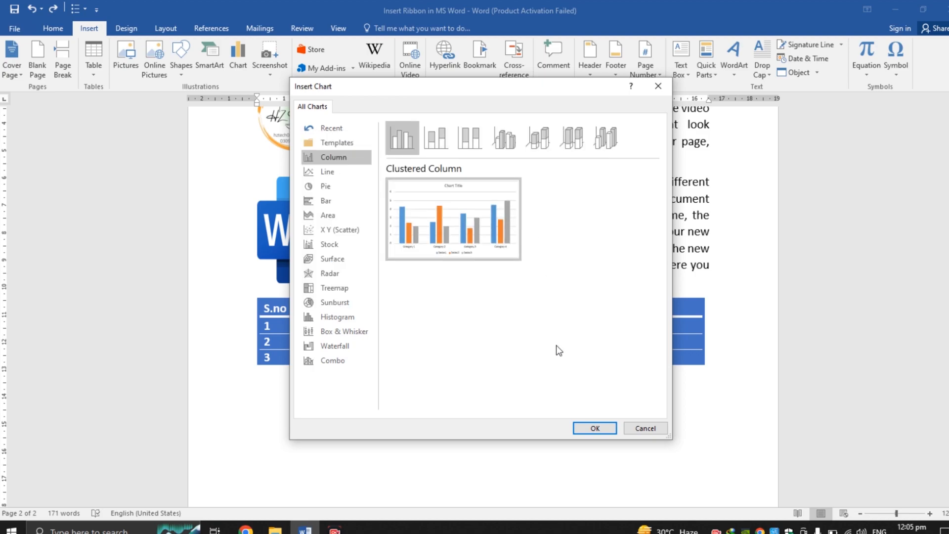
{"action": "left_click", "coordinate": [329, 178]}
{"action": "left_click", "coordinate": [327, 187]}
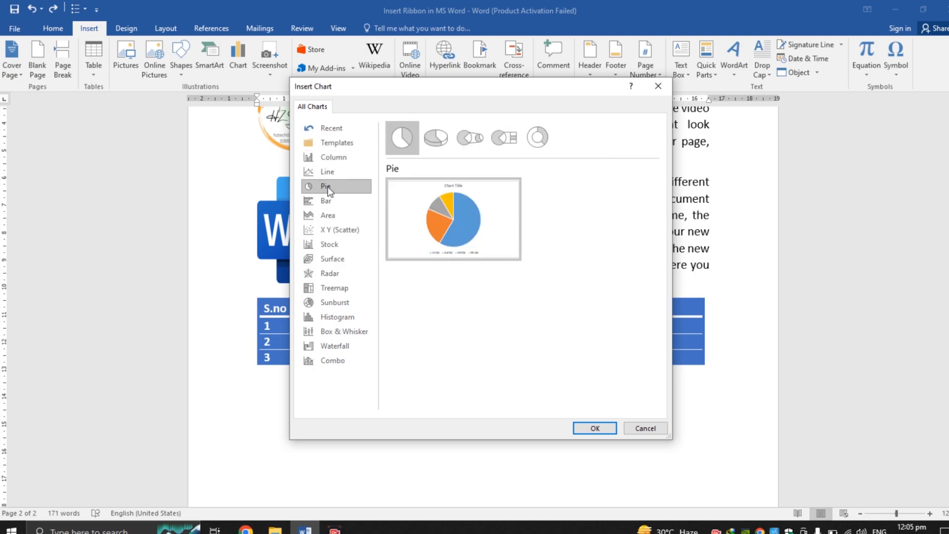
{"action": "left_click", "coordinate": [328, 203]}
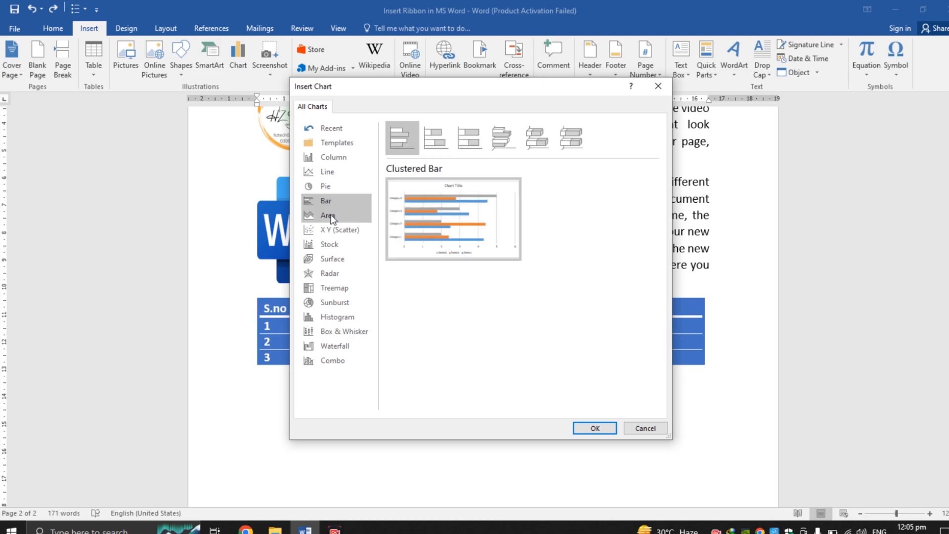
{"action": "left_click", "coordinate": [331, 217]}
{"action": "left_click", "coordinate": [335, 228]}
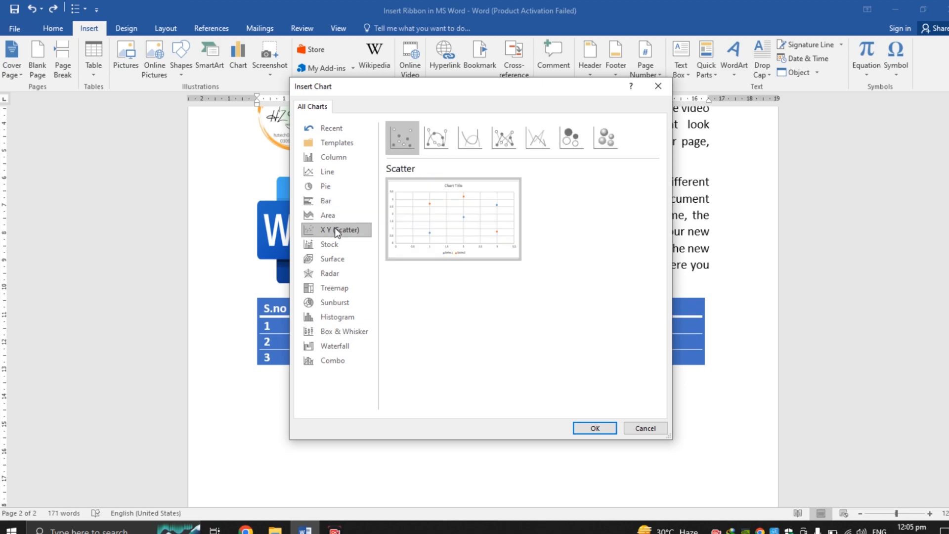
{"action": "left_click", "coordinate": [337, 245]}
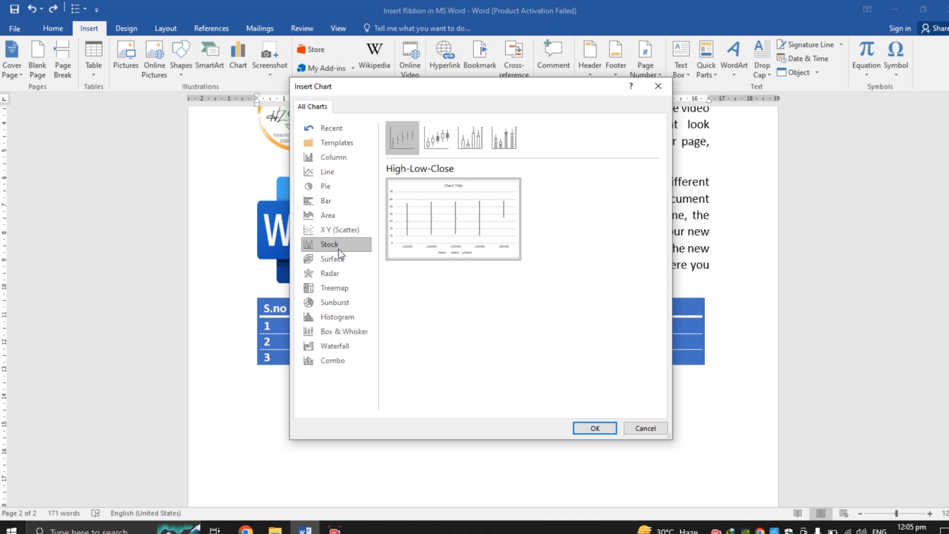
{"action": "left_click", "coordinate": [339, 262]}
{"action": "left_click", "coordinate": [340, 272]}
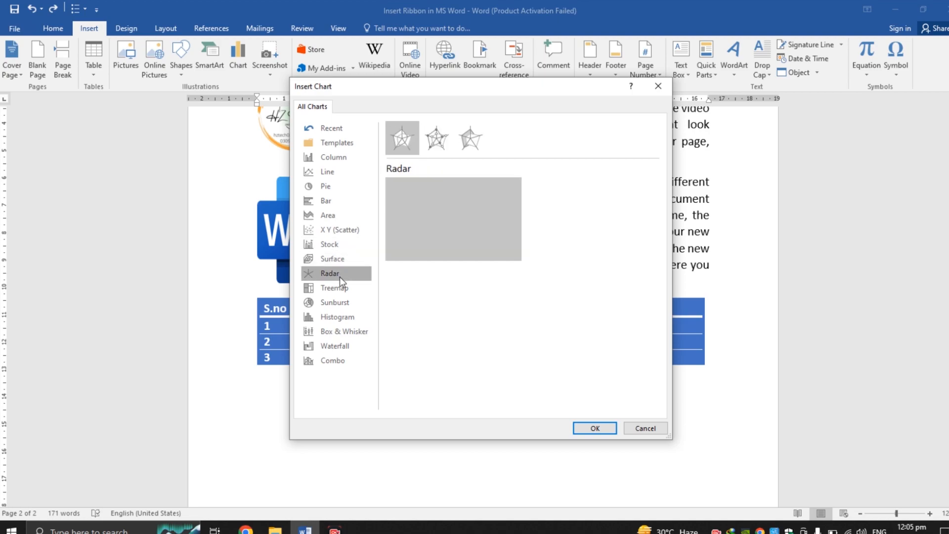
{"action": "left_click", "coordinate": [340, 285]}
{"action": "left_click", "coordinate": [341, 298]}
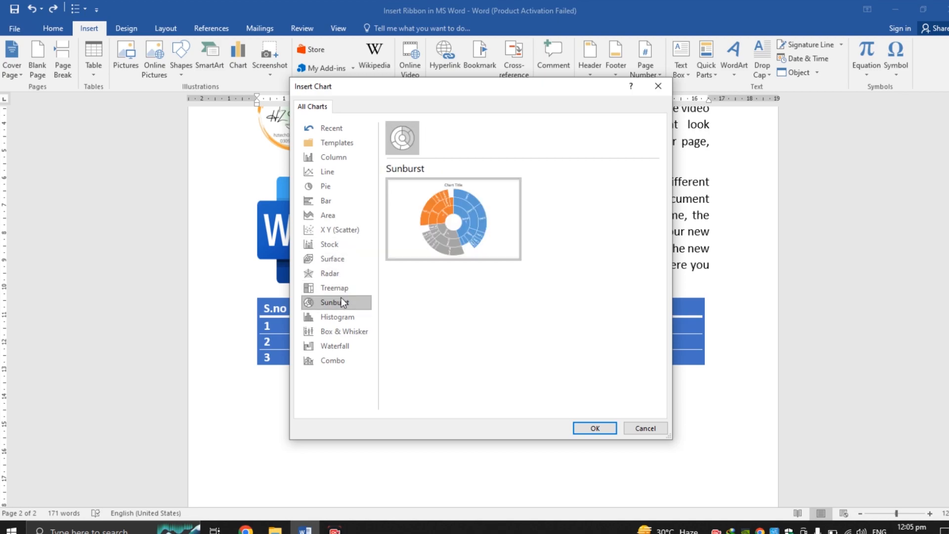
{"action": "left_click", "coordinate": [340, 317]}
{"action": "left_click", "coordinate": [341, 331]}
{"action": "left_click", "coordinate": [340, 345]}
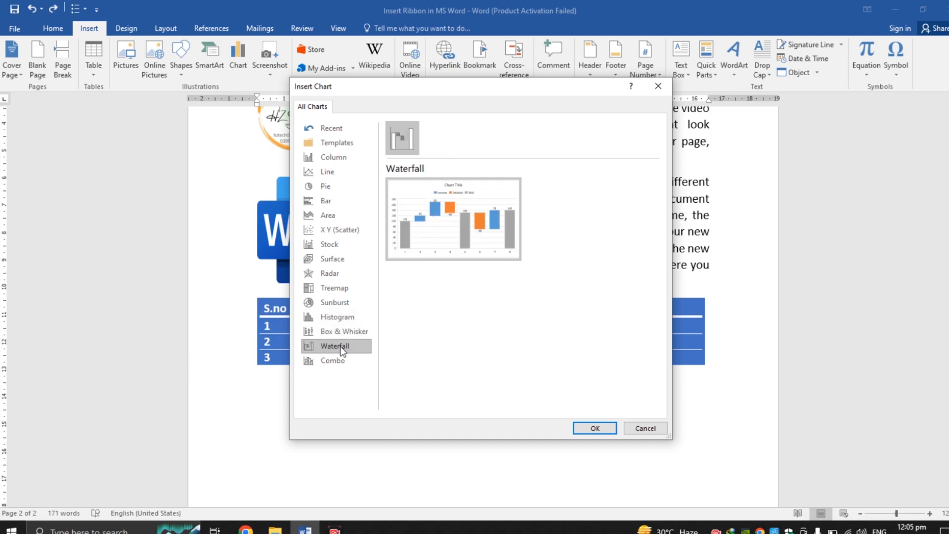
{"action": "left_click", "coordinate": [340, 360]}
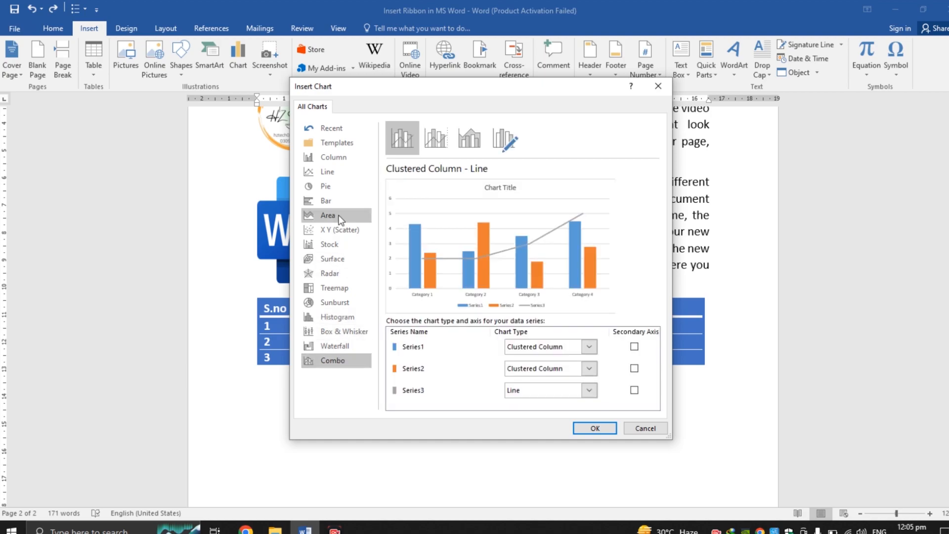
Step: Insert a basic 2-D Pie chart below the first paragraph
{"action": "left_click", "coordinate": [343, 184]}
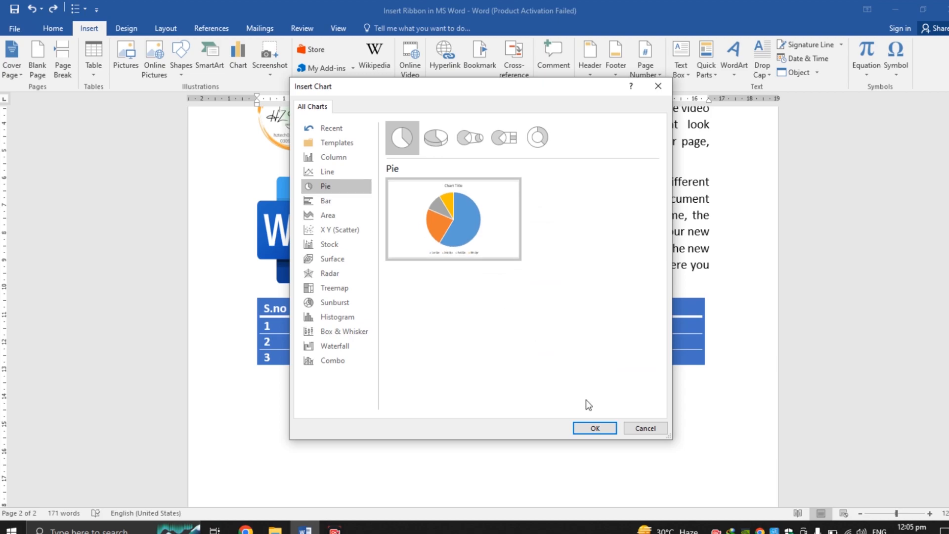
{"action": "left_click", "coordinate": [435, 141]}
{"action": "left_click", "coordinate": [467, 140]}
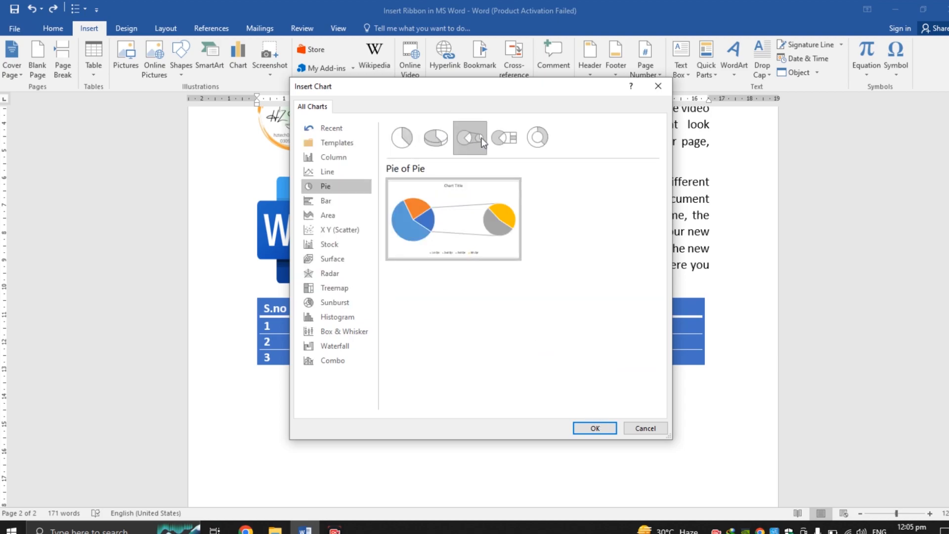
{"action": "left_click", "coordinate": [505, 138]}
{"action": "left_click", "coordinate": [536, 137]}
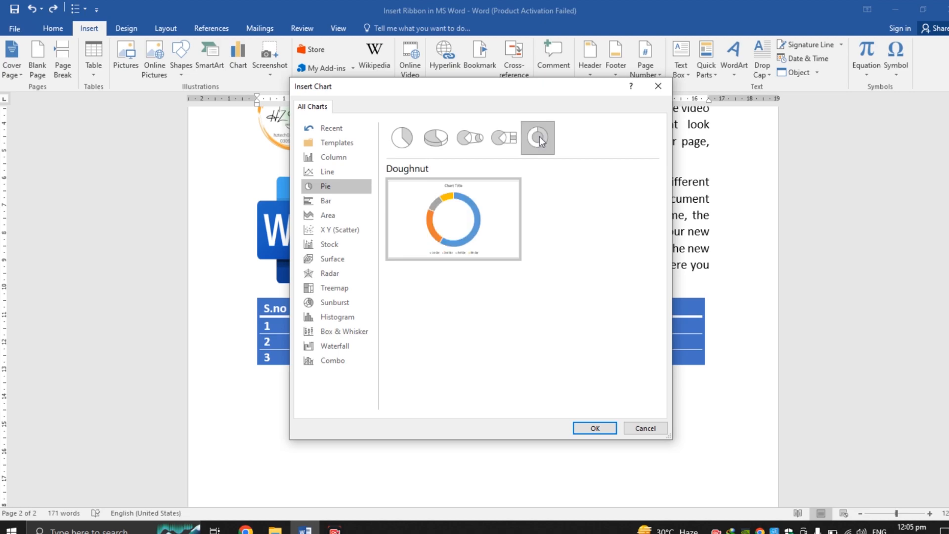
{"action": "left_click", "coordinate": [424, 140]}
{"action": "left_click", "coordinate": [416, 141]}
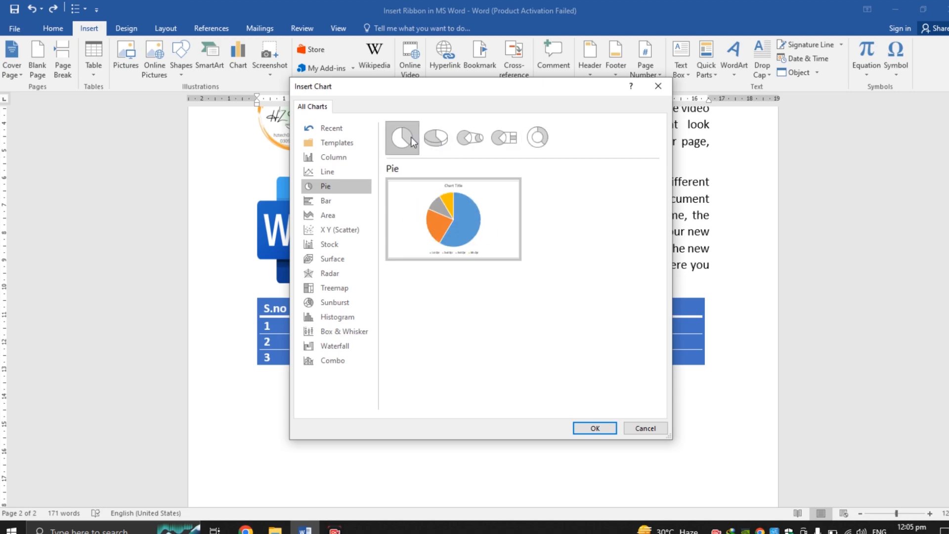
{"action": "left_click", "coordinate": [595, 428]}
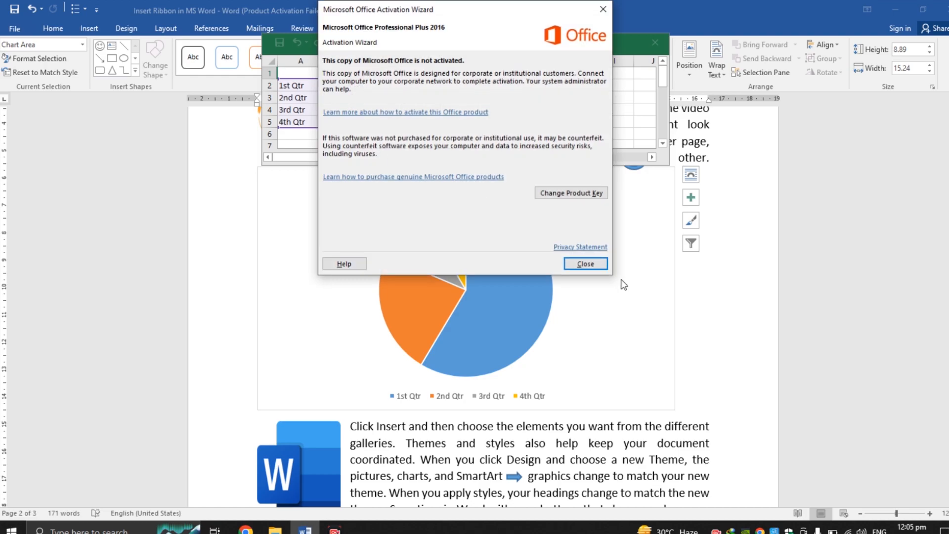
Step: Enter the sales values 10, 20, 7 and 3 for the four quarters in the chart's data sheet and close it
{"action": "left_click", "coordinate": [601, 266]}
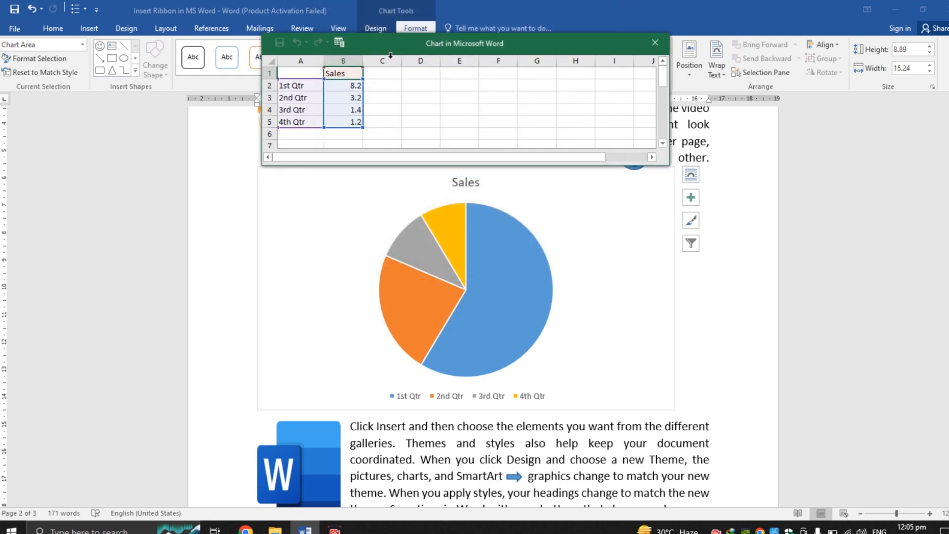
{"action": "left_click", "coordinate": [345, 86]}
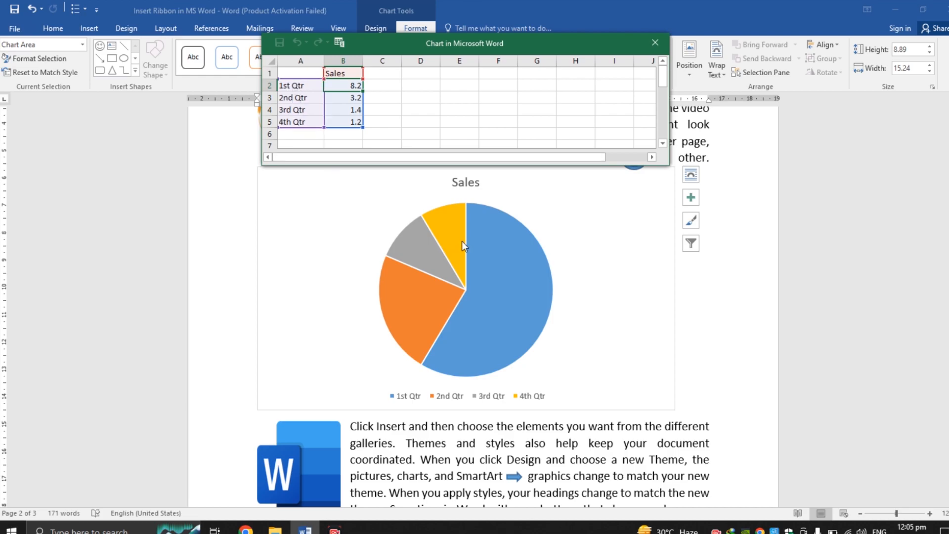
{"action": "mouse_move", "coordinate": [462, 239]}
{"action": "mouse_move", "coordinate": [389, 389]}
{"action": "type", "text": "10"}
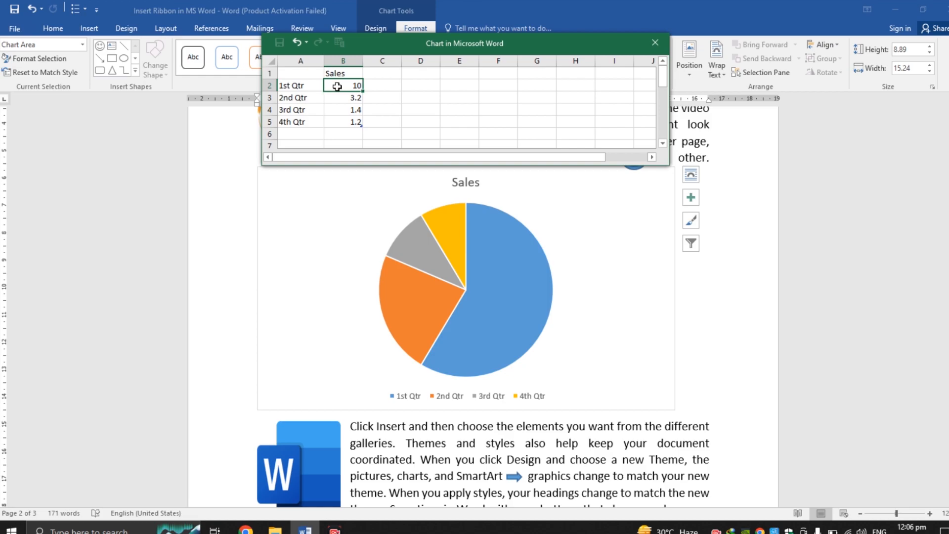
{"action": "key", "text": "Return"}
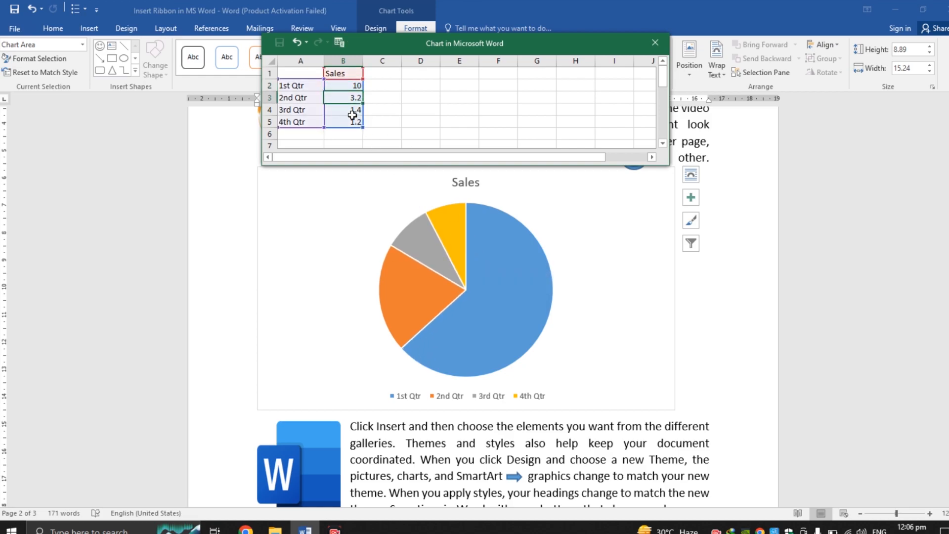
{"action": "type", "text": "20"}
{"action": "key", "text": "Return"}
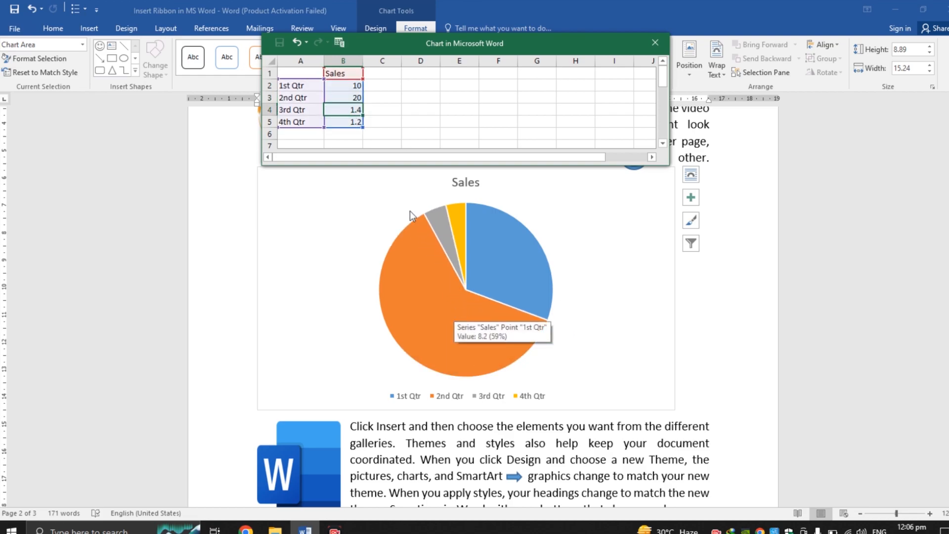
{"action": "type", "text": "7"}
{"action": "key", "text": "Return"}
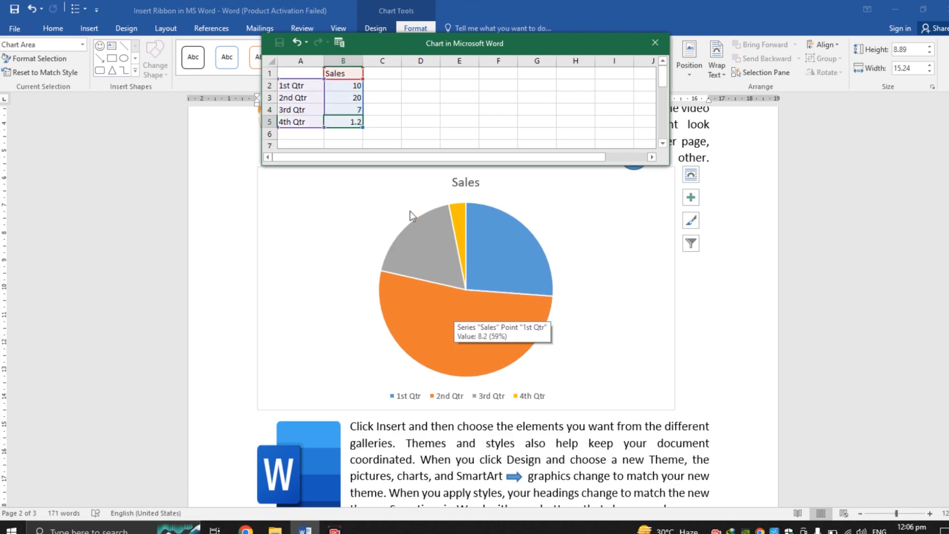
{"action": "type", "text": "3"}
{"action": "key", "text": "Return"}
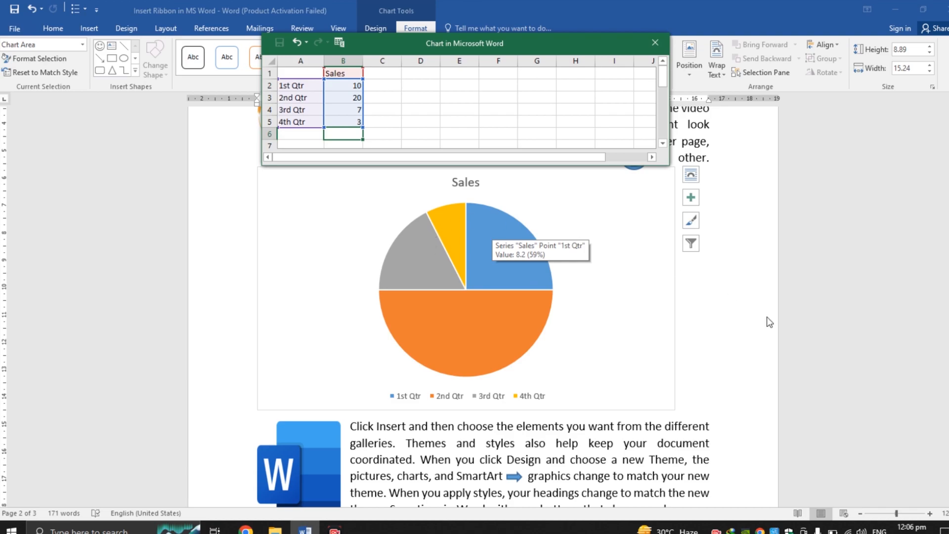
{"action": "left_click", "coordinate": [655, 43]}
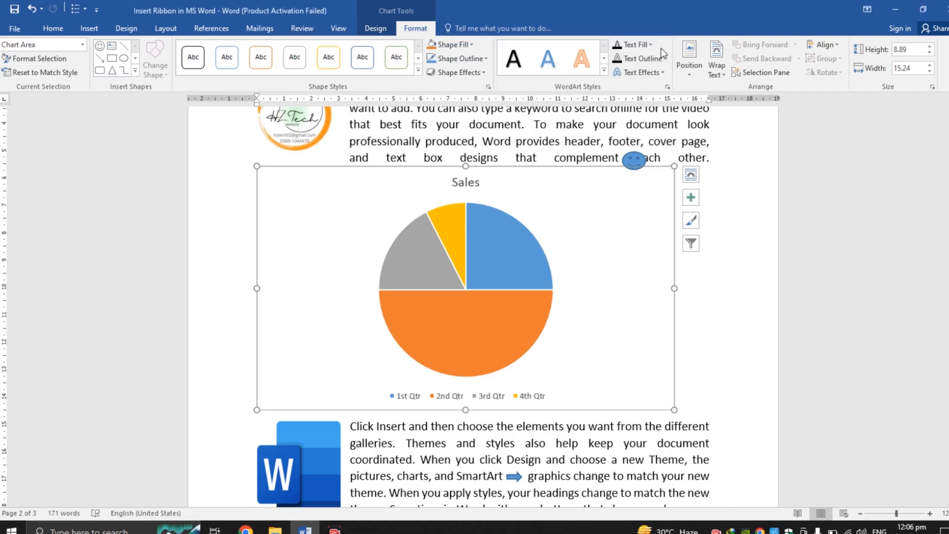
Step: Select the pie chart and delete it from the document
{"action": "left_click", "coordinate": [528, 276]}
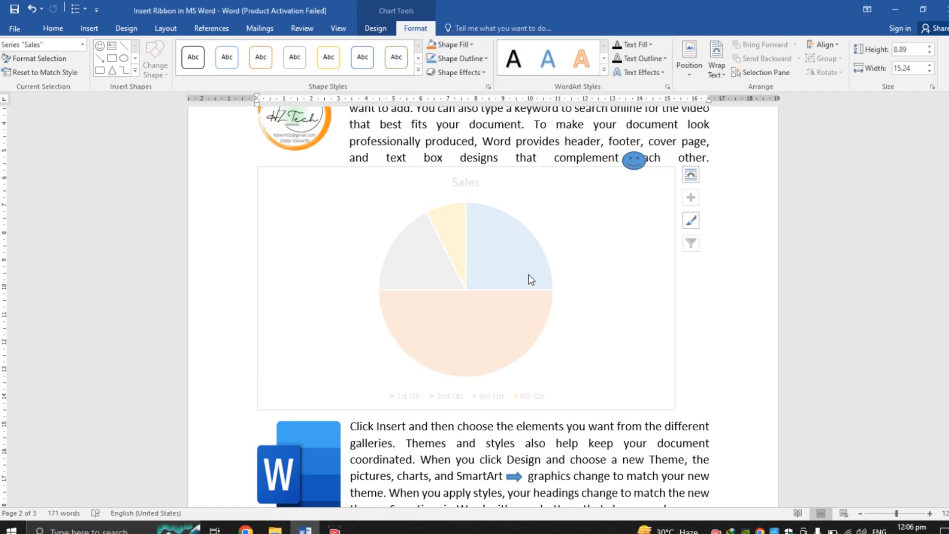
{"action": "left_click", "coordinate": [761, 315]}
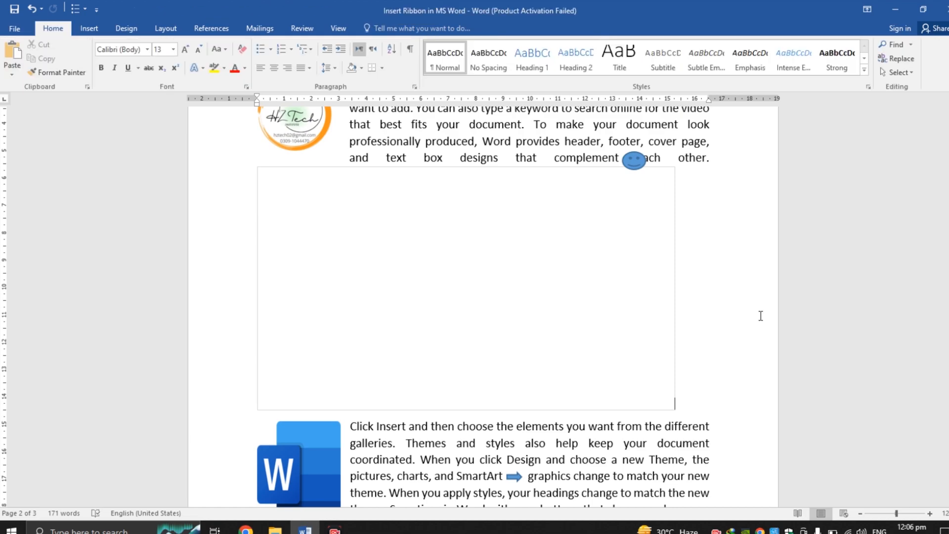
{"action": "left_click", "coordinate": [674, 228]}
{"action": "key", "text": "Delete"}
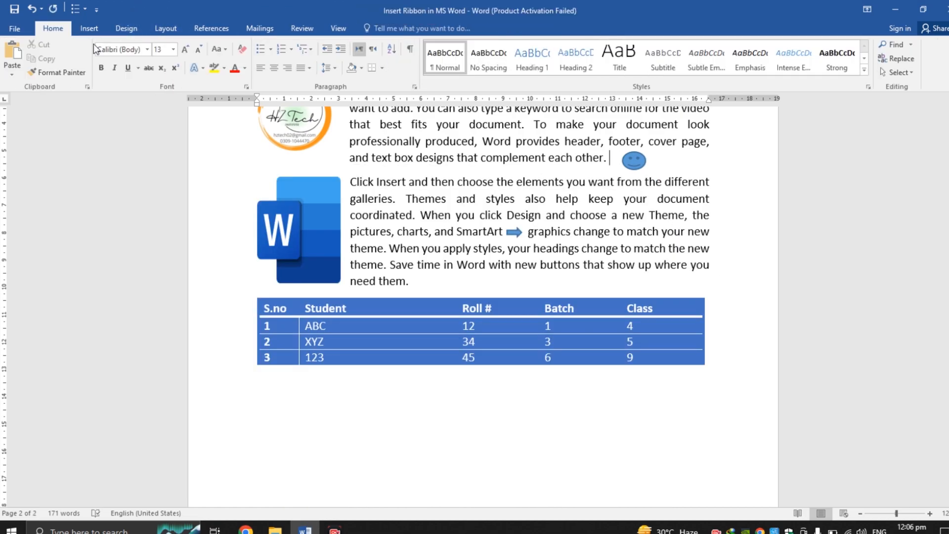
Step: Insert a screen clipping of the desktop region around the image file icon
{"action": "left_click", "coordinate": [94, 29]}
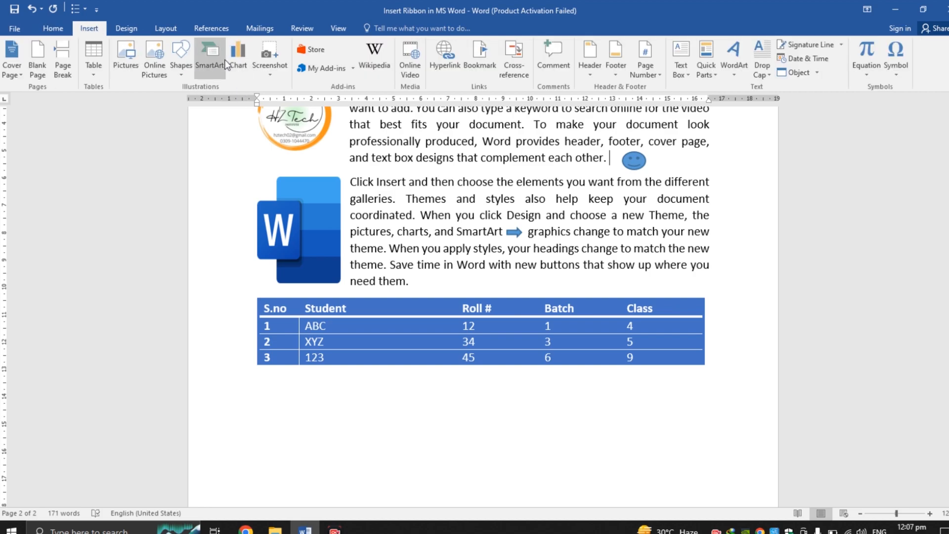
{"action": "left_click", "coordinate": [272, 72]}
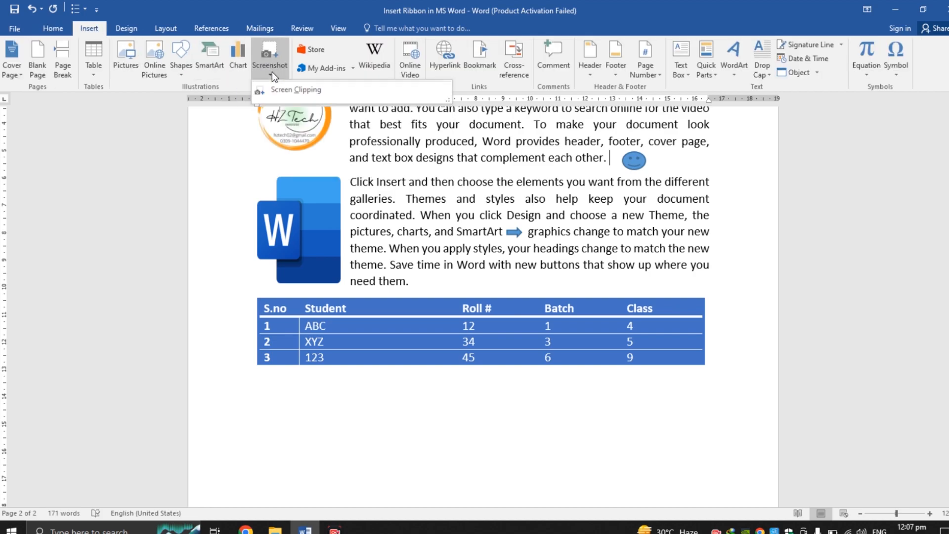
{"action": "left_click", "coordinate": [212, 140]}
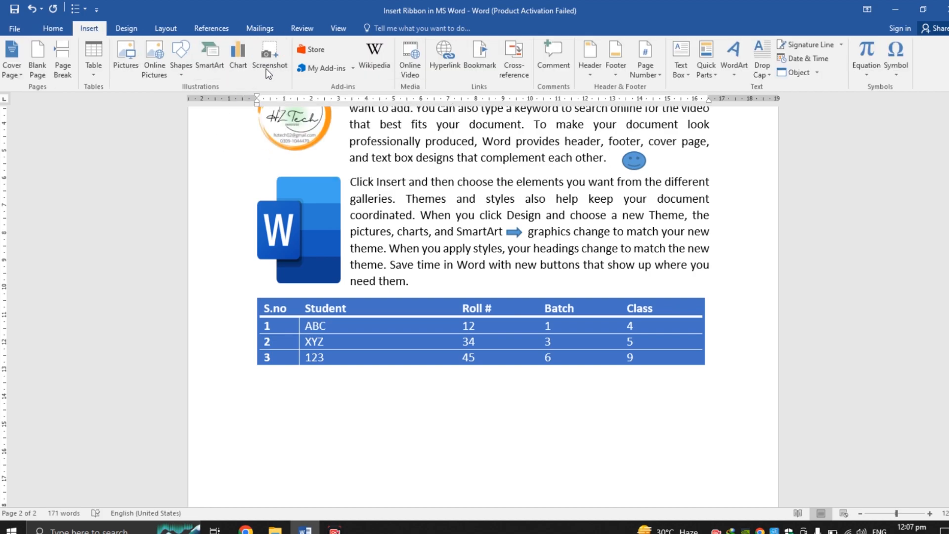
{"action": "left_click", "coordinate": [271, 55]}
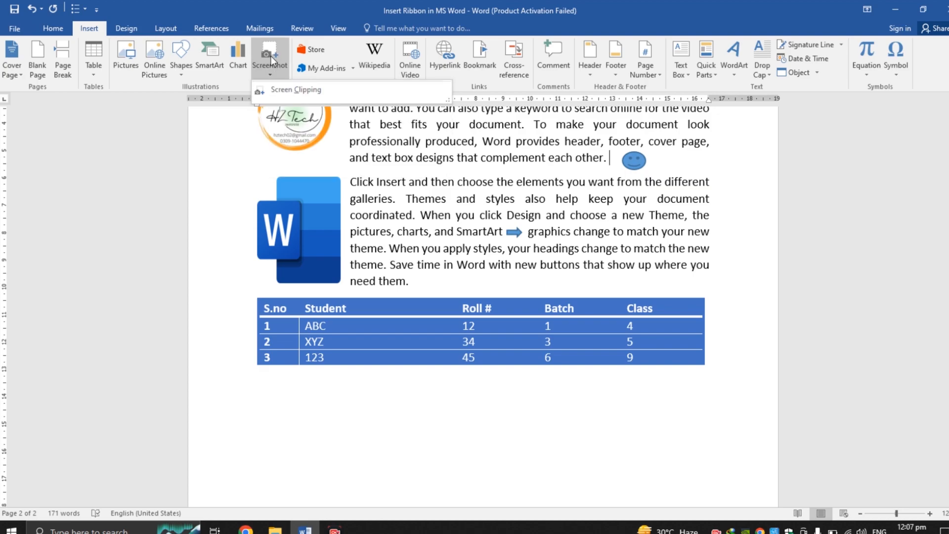
{"action": "left_click", "coordinate": [281, 89]}
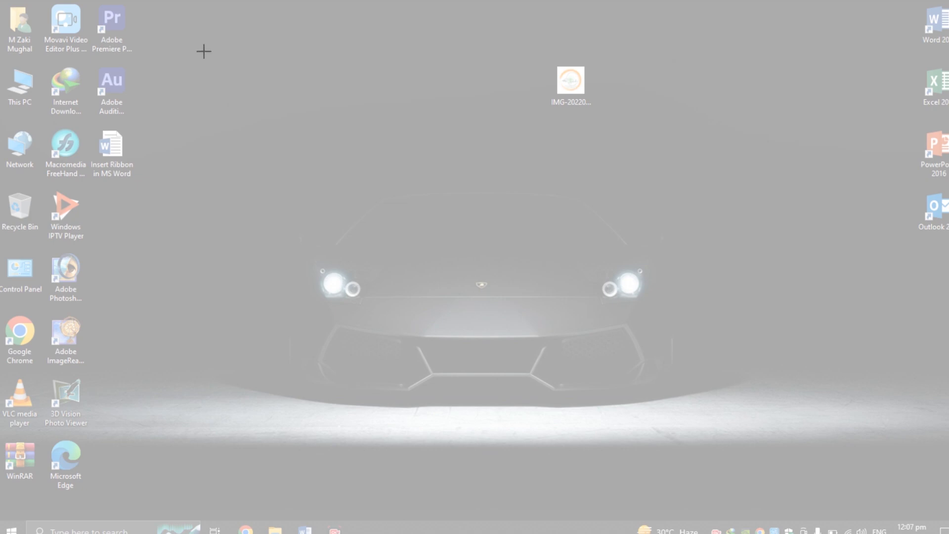
{"action": "left_click_drag", "start_coordinate": [446, 23], "coordinate": [644, 177]}
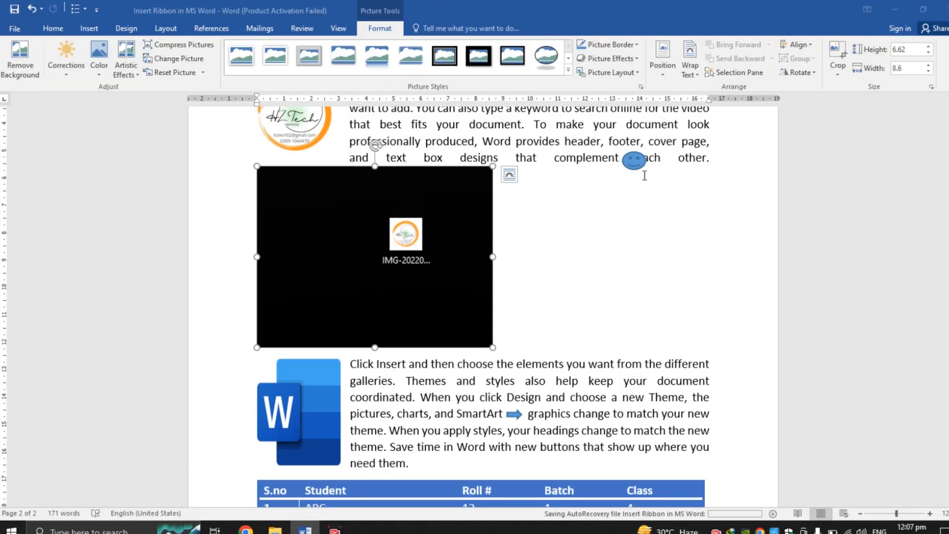
Step: Set the inserted screen clipping's text wrapping to Square
{"action": "left_click_drag", "start_coordinate": [425, 232], "coordinate": [450, 250]}
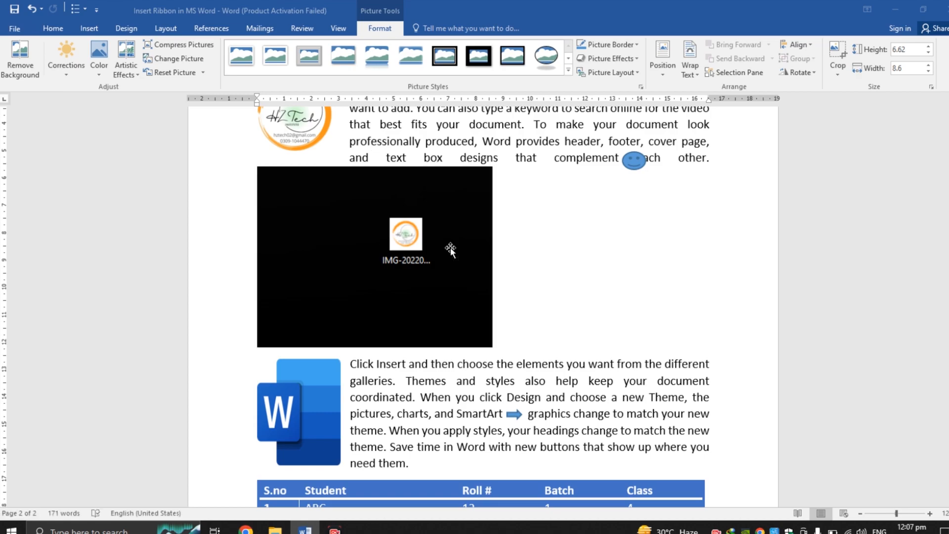
{"action": "right_click", "coordinate": [450, 251]}
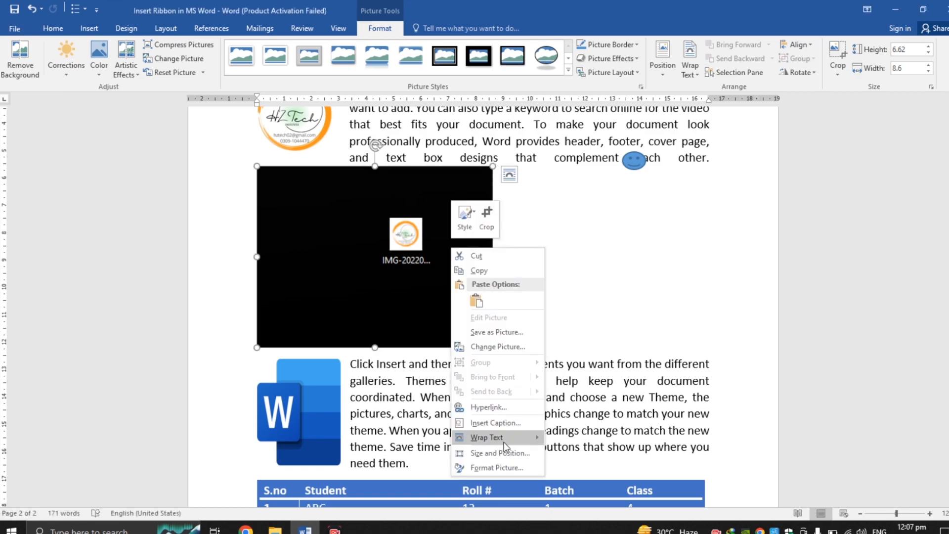
{"action": "mouse_move", "coordinate": [503, 438]}
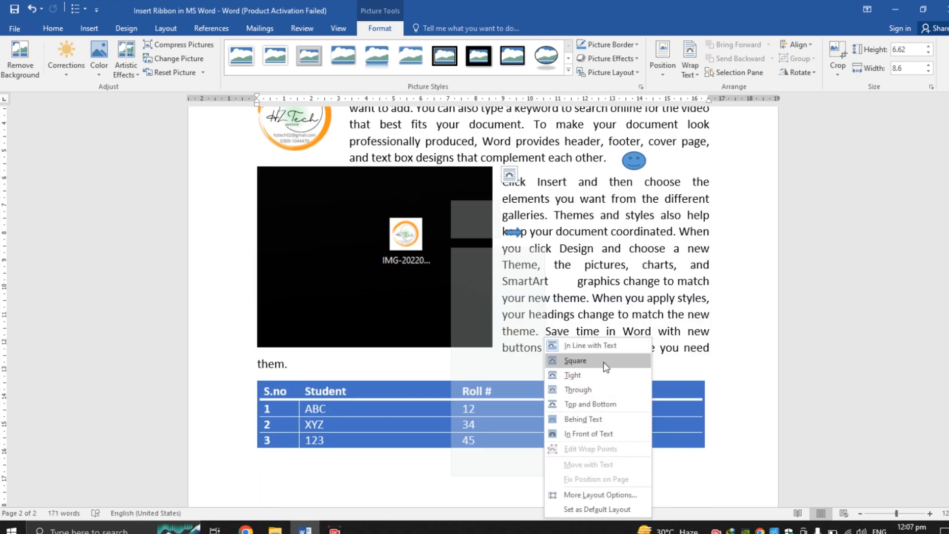
{"action": "left_click", "coordinate": [605, 367]}
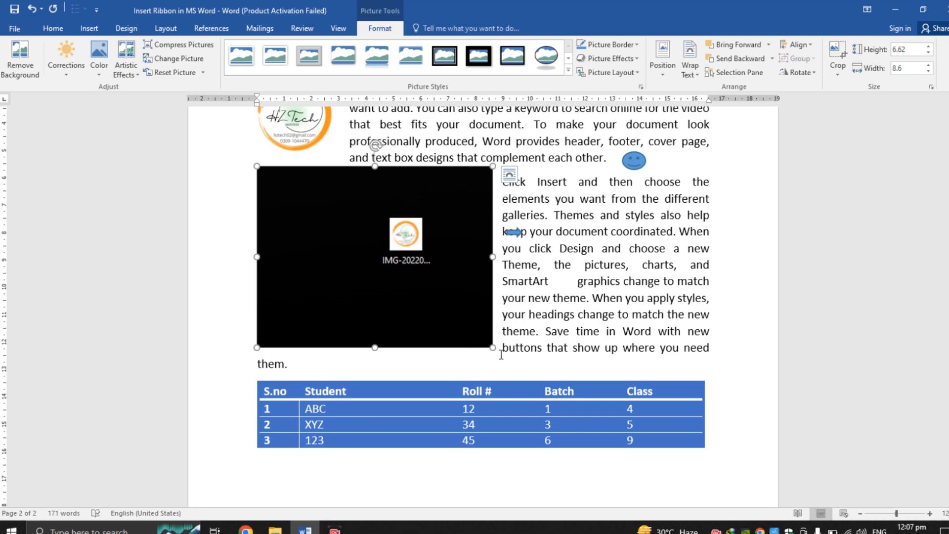
Step: Move the screen clipping into the Word logo paragraph and undo the change
{"action": "left_click_drag", "start_coordinate": [440, 259], "coordinate": [606, 276]}
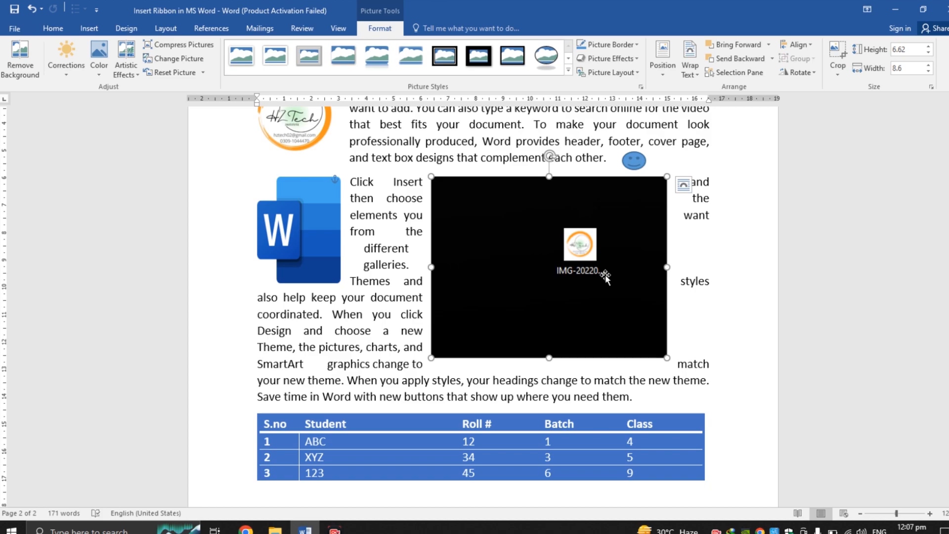
{"action": "key", "text": "ctrl+z"}
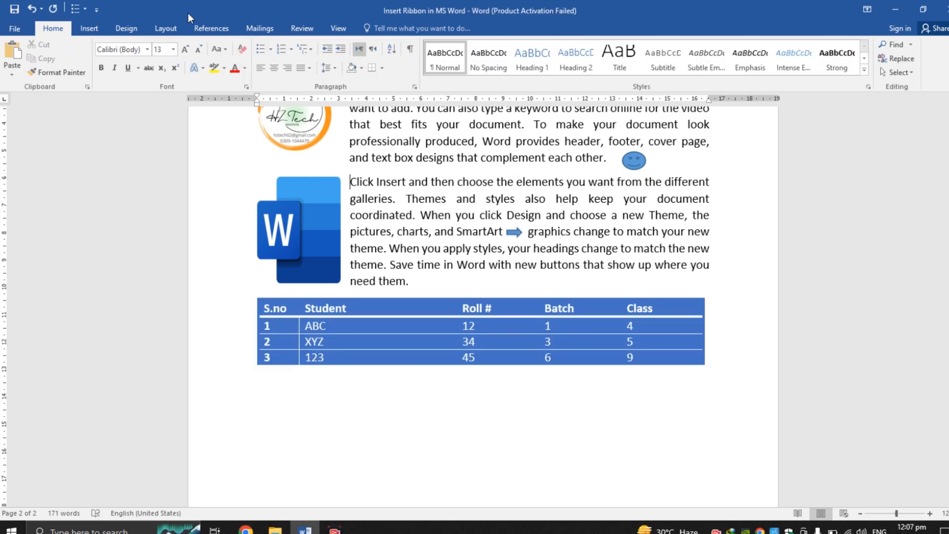
Step: Open the Office Add-ins store, browse the list of available add-ins, and close it
{"action": "left_click", "coordinate": [90, 27]}
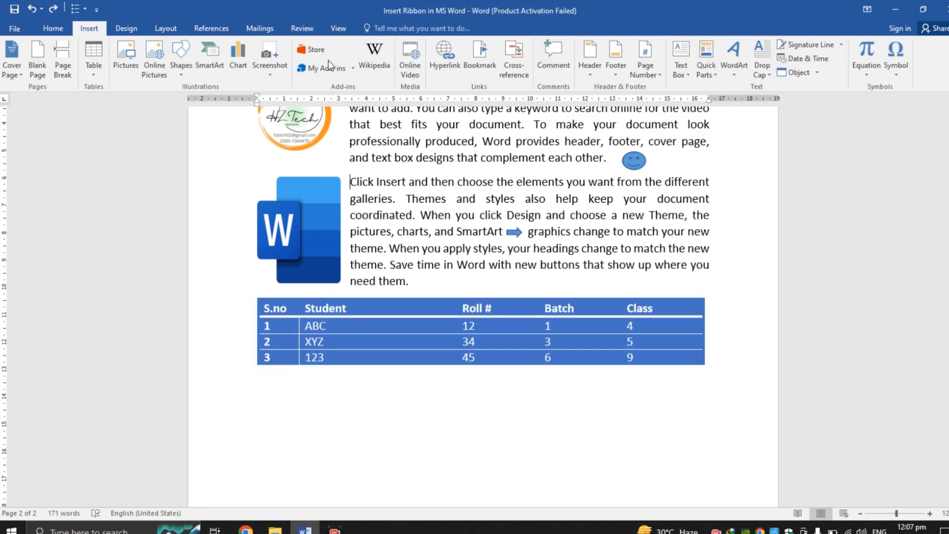
{"action": "left_click", "coordinate": [319, 52]}
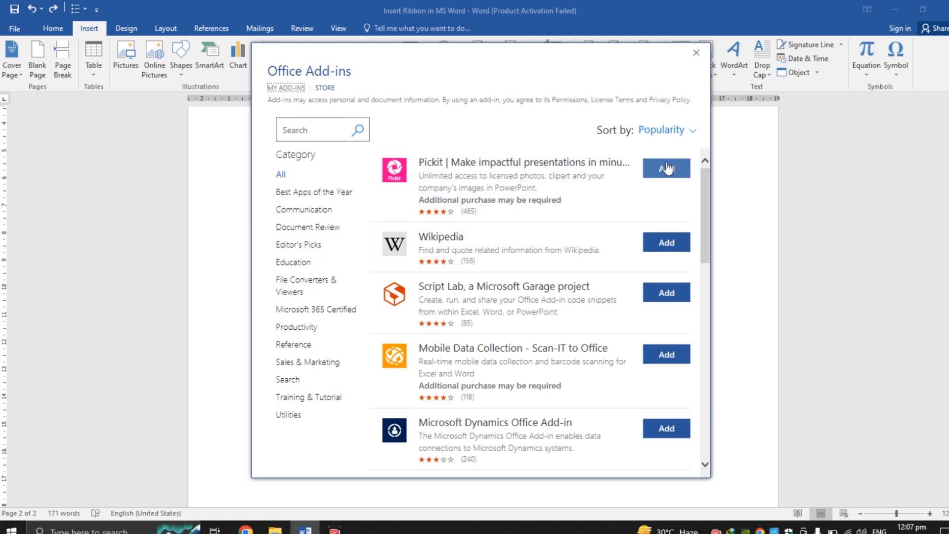
{"action": "left_click_drag", "start_coordinate": [704, 197], "coordinate": [704, 363]}
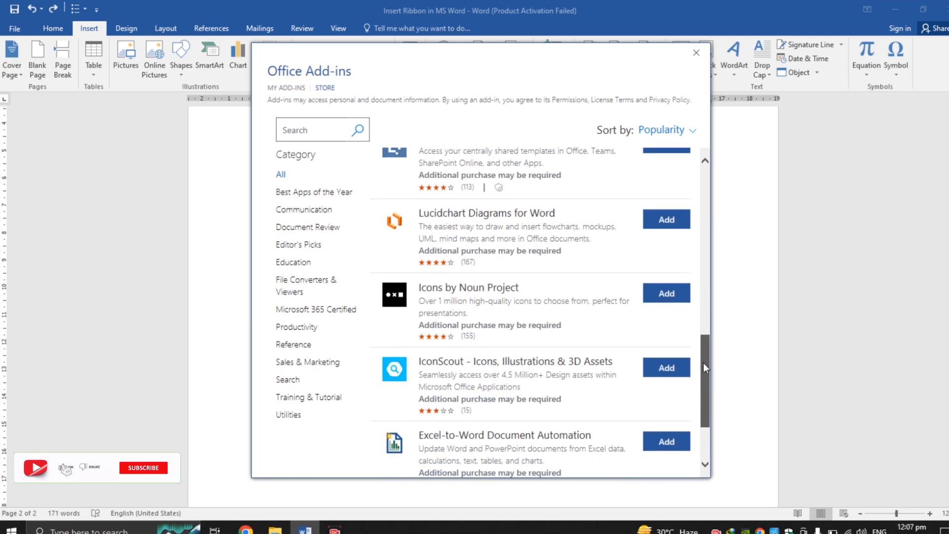
{"action": "left_click_drag", "start_coordinate": [699, 411], "coordinate": [700, 415]}
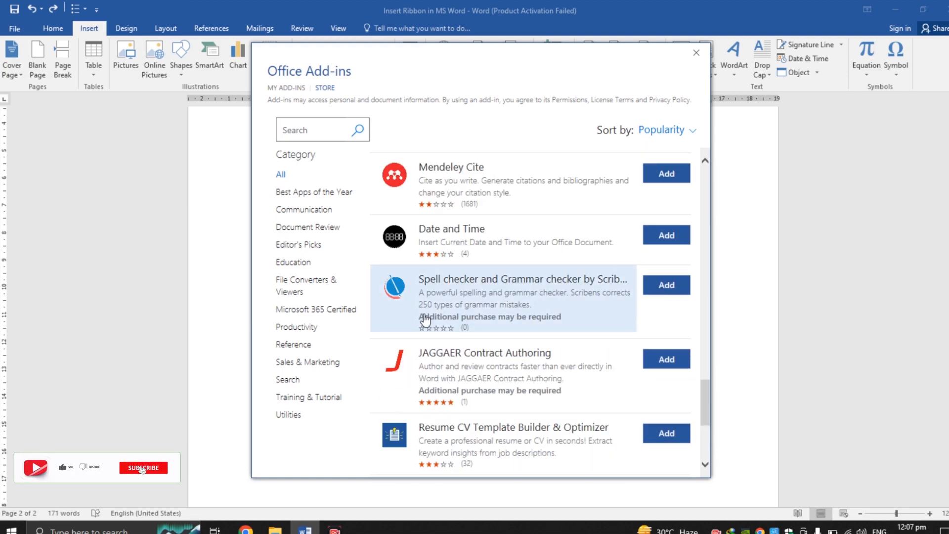
{"action": "left_click", "coordinate": [696, 53]}
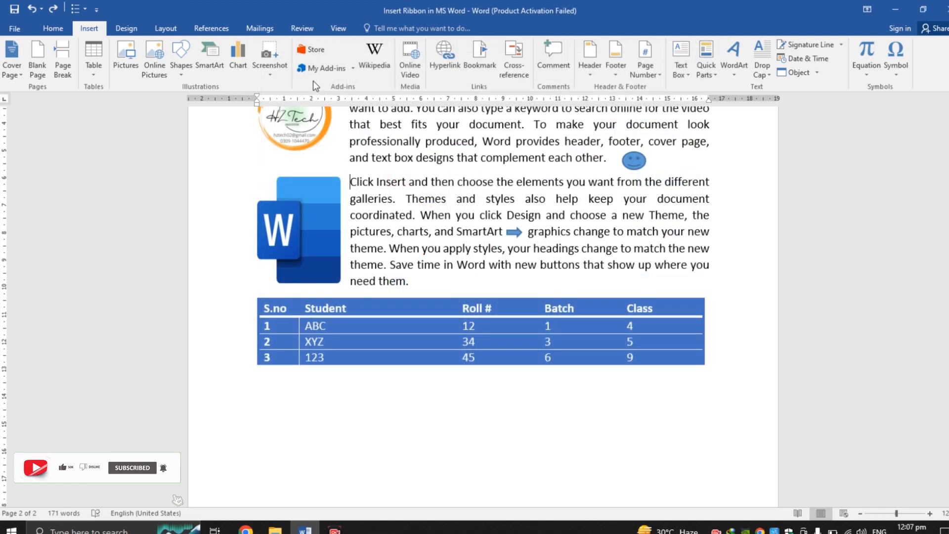
Step: Check the My Add-ins list and open the Wikipedia add-in pane
{"action": "left_click", "coordinate": [353, 69]}
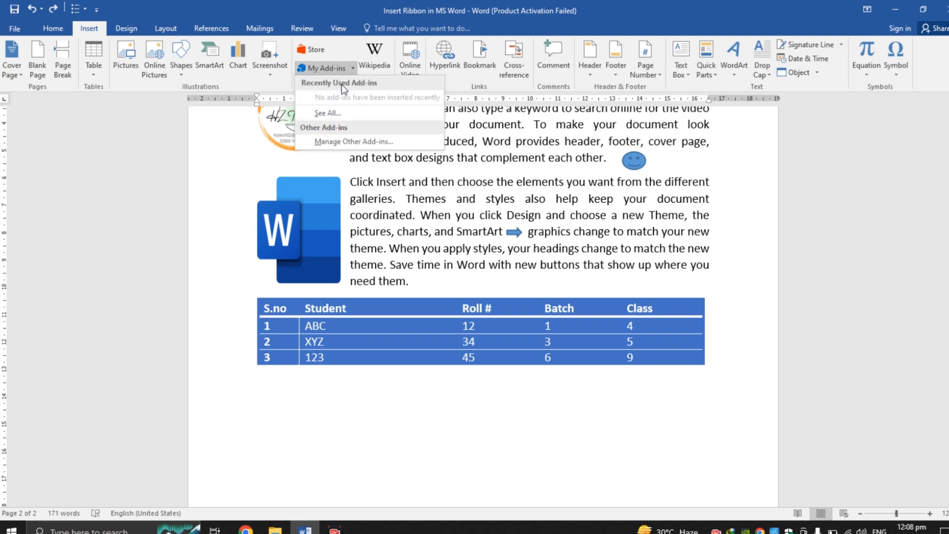
{"action": "left_click", "coordinate": [352, 69]}
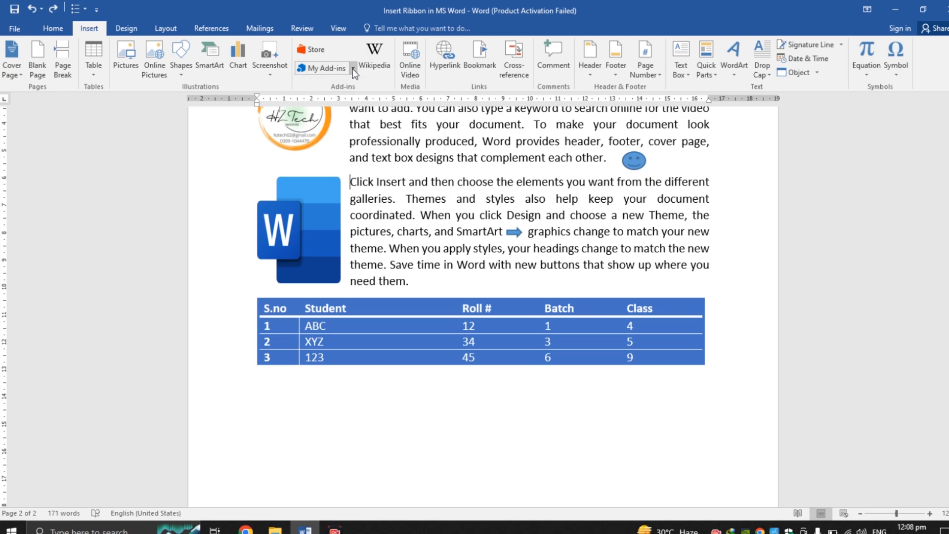
{"action": "left_click", "coordinate": [379, 69]}
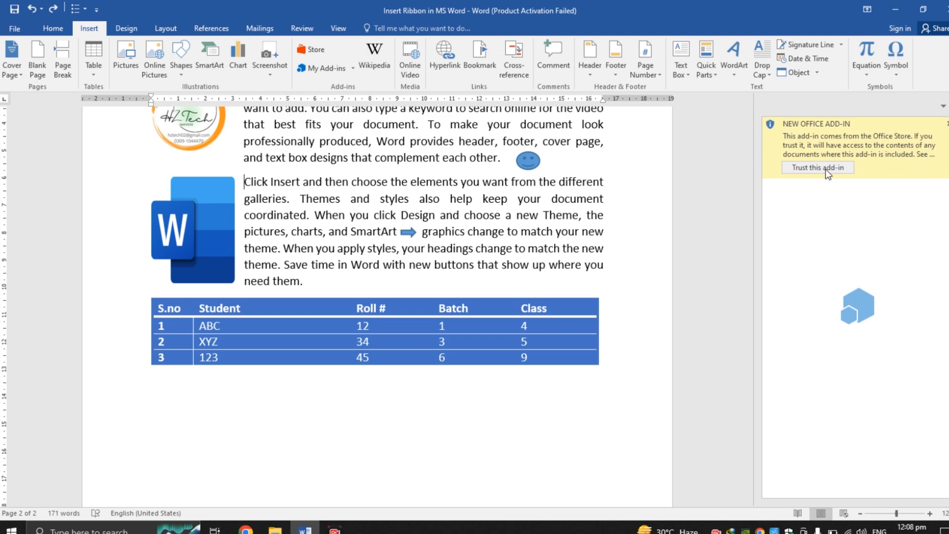
{"action": "left_click", "coordinate": [948, 125]}
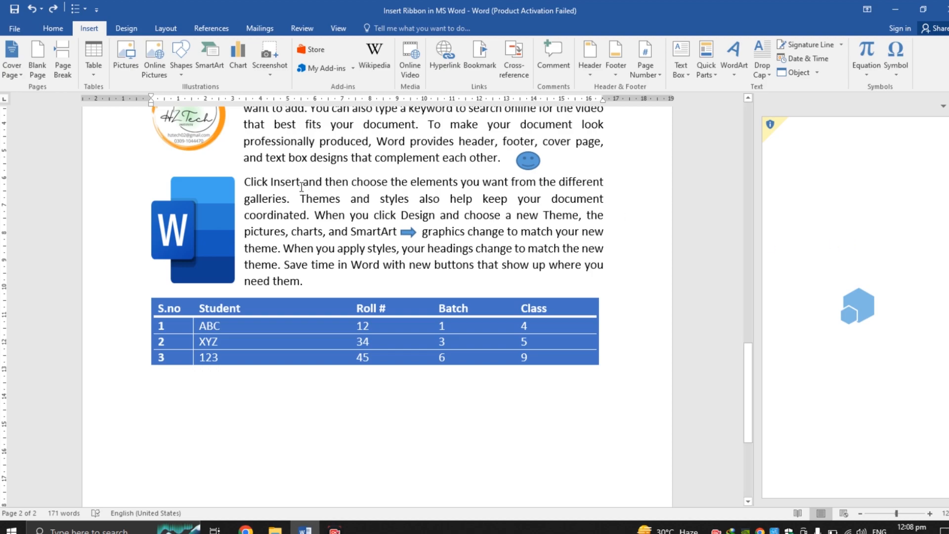
Step: Open the Insert Video dialog for adding an online video
{"action": "left_click_drag", "start_coordinate": [263, 186], "coordinate": [311, 216]}
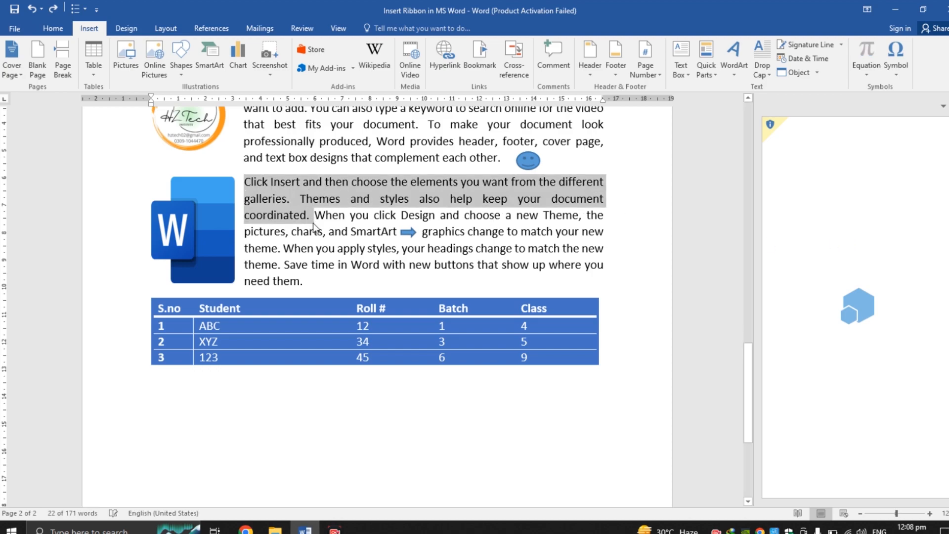
{"action": "left_click", "coordinate": [423, 265]}
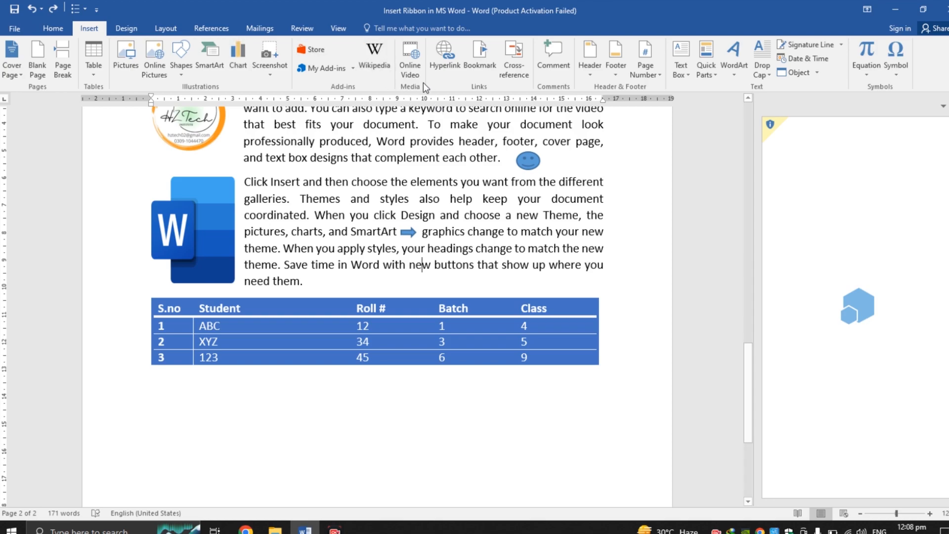
{"action": "left_click", "coordinate": [415, 71]}
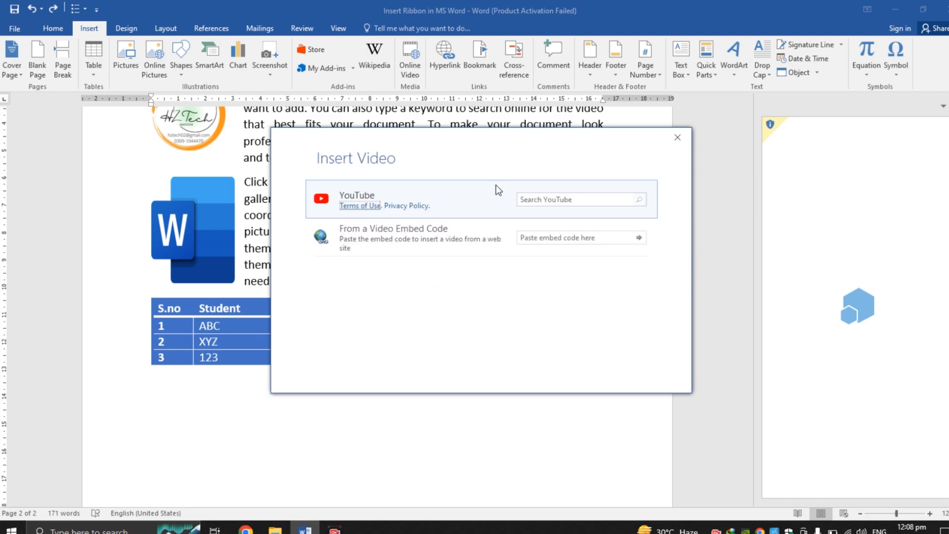
Step: Search YouTube for cricket, insert a highlights video into the document, and delete the video again
{"action": "left_click", "coordinate": [561, 197]}
{"action": "type", "text": "cricket"}
{"action": "left_click", "coordinate": [641, 201]}
{"action": "left_click", "coordinate": [511, 241]}
{"action": "left_click", "coordinate": [605, 367]}
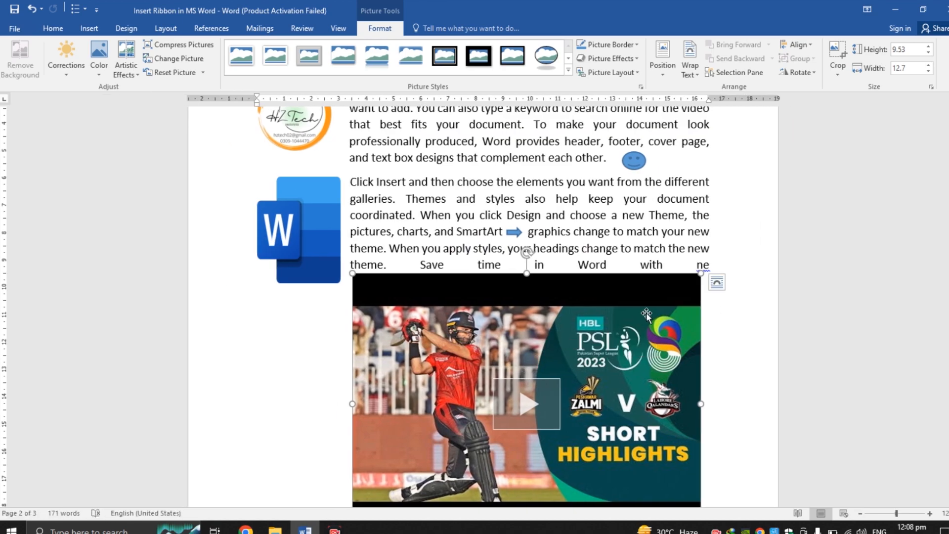
{"action": "right_click", "coordinate": [632, 352]}
{"action": "key", "text": "Escape"}
{"action": "key", "text": "Delete"}
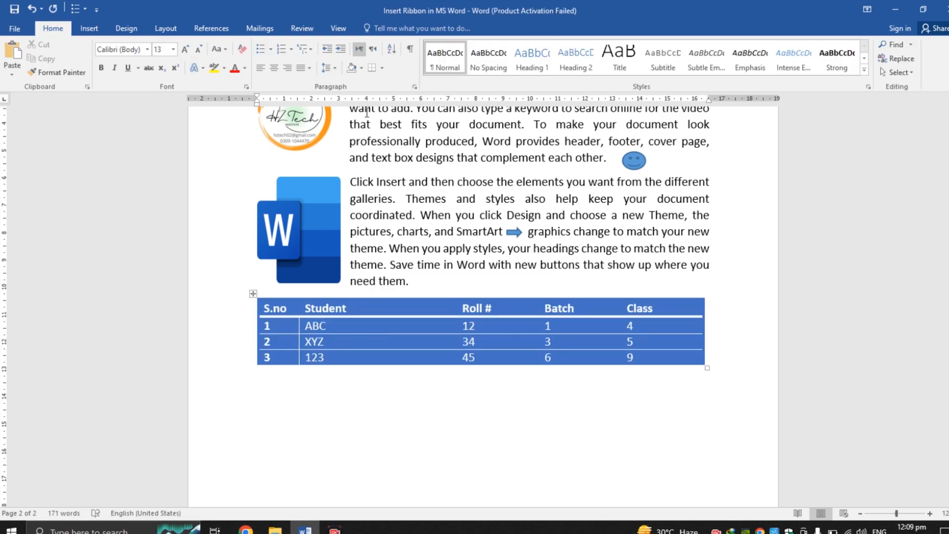
Step: Open the Insert Hyperlink dialog and cancel it
{"action": "left_click", "coordinate": [89, 28]}
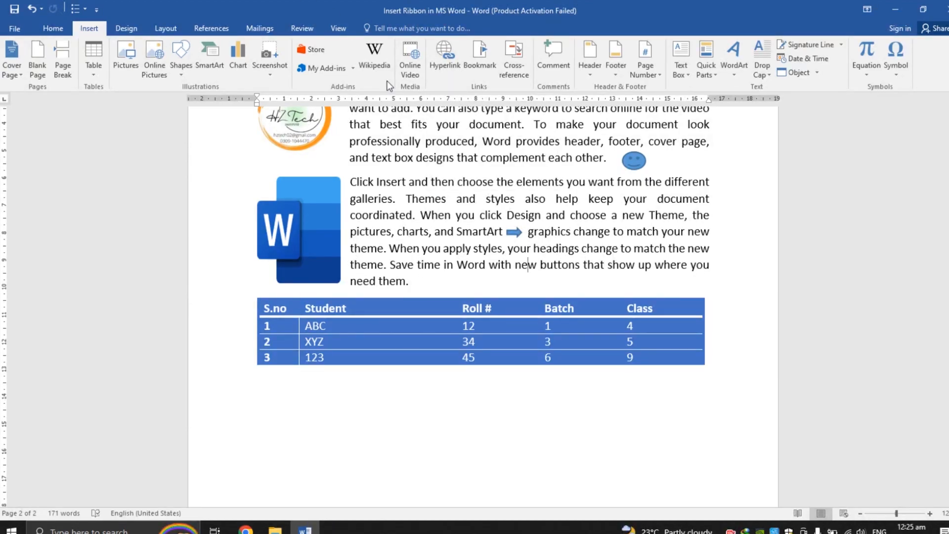
{"action": "left_click", "coordinate": [451, 63]}
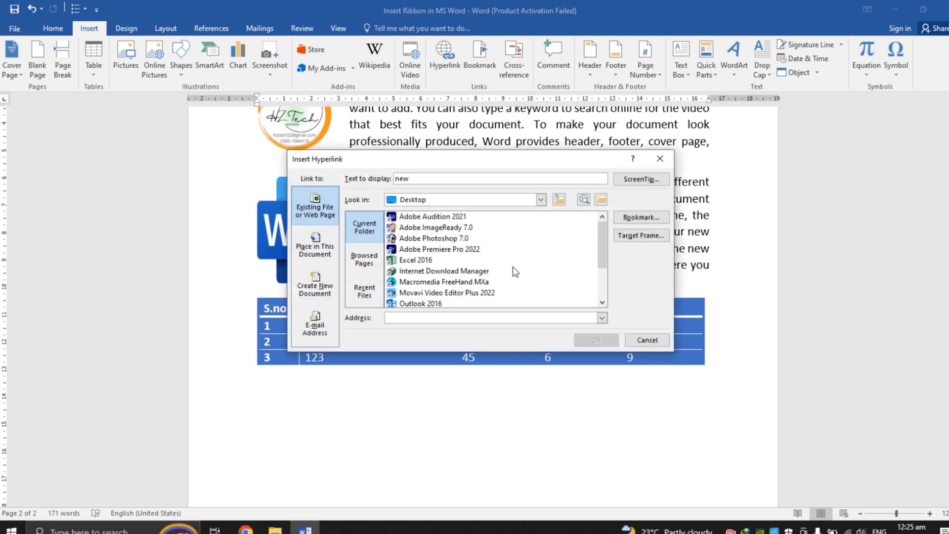
{"action": "left_click", "coordinate": [643, 340]}
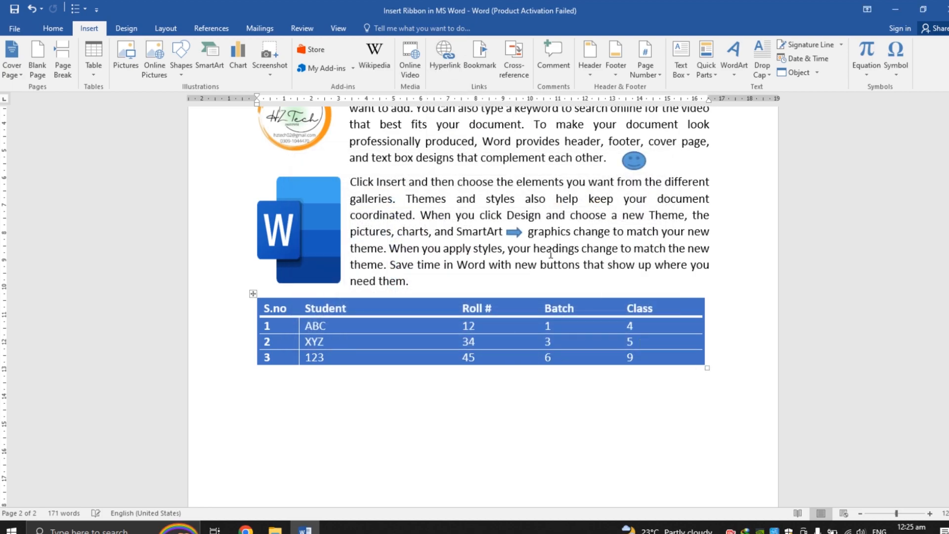
Step: Link the word 'new' in the paragraph to the IMG-20220831-WA0015.jpg file on the Desktop
{"action": "triple_click", "coordinate": [527, 264]}
{"action": "double_click", "coordinate": [527, 264]}
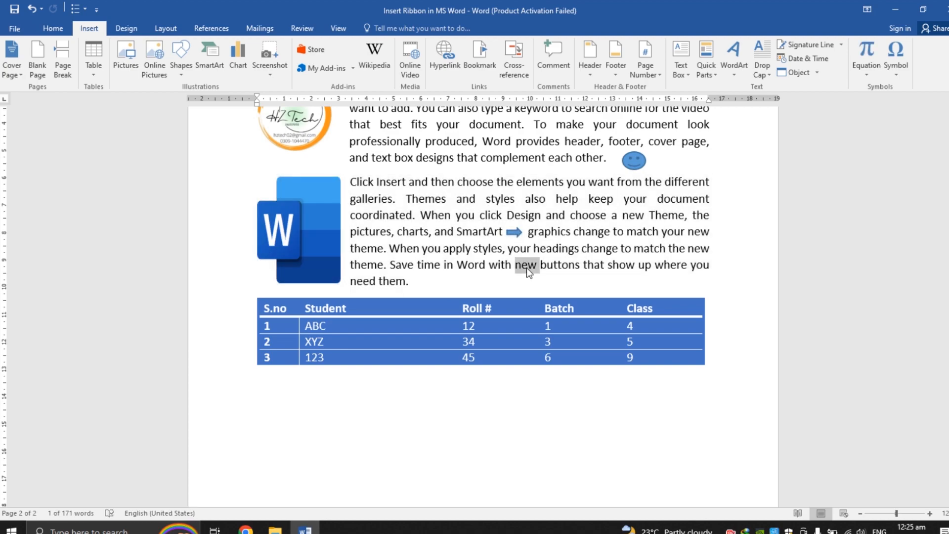
{"action": "left_click", "coordinate": [439, 70]}
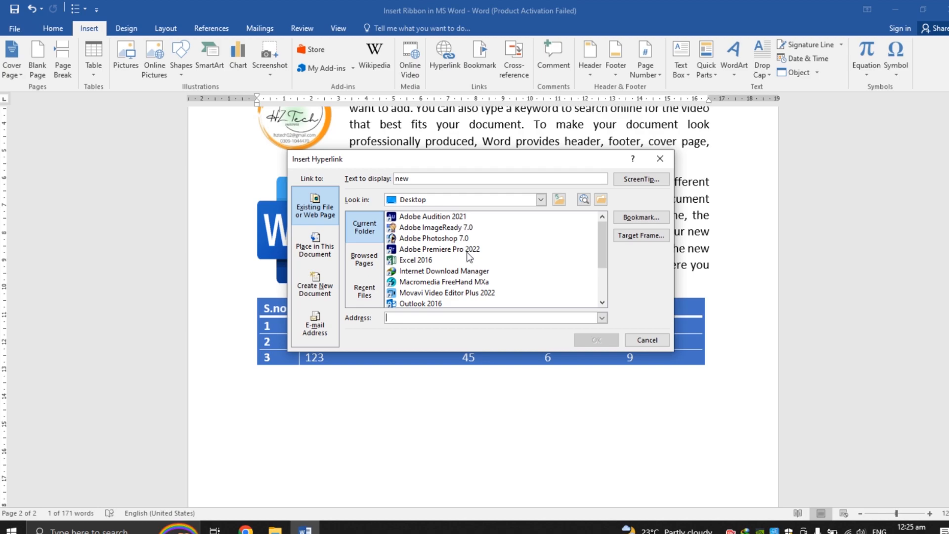
{"action": "left_click", "coordinate": [602, 301]}
{"action": "left_click", "coordinate": [602, 301]}
{"action": "left_click", "coordinate": [602, 301]}
{"action": "left_click", "coordinate": [602, 301]}
{"action": "left_click", "coordinate": [603, 301]}
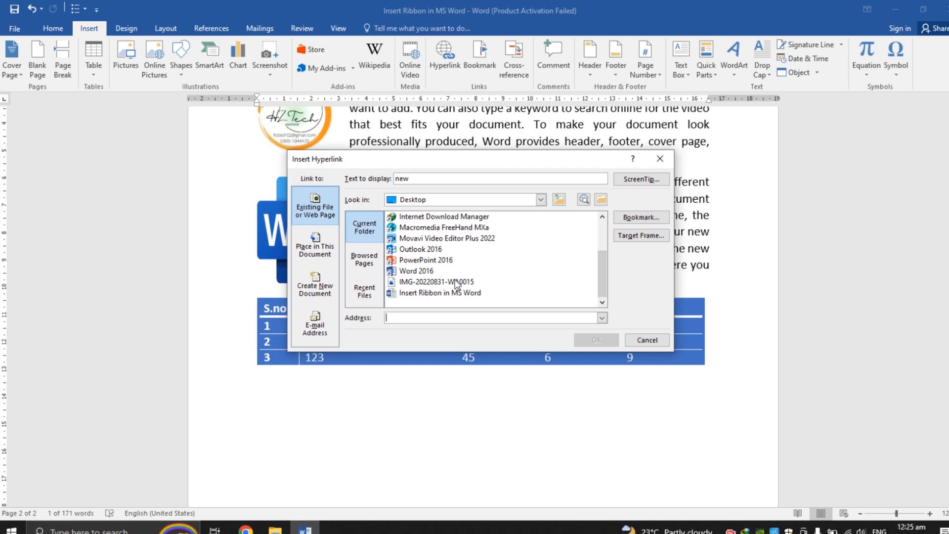
{"action": "left_click", "coordinate": [434, 283]}
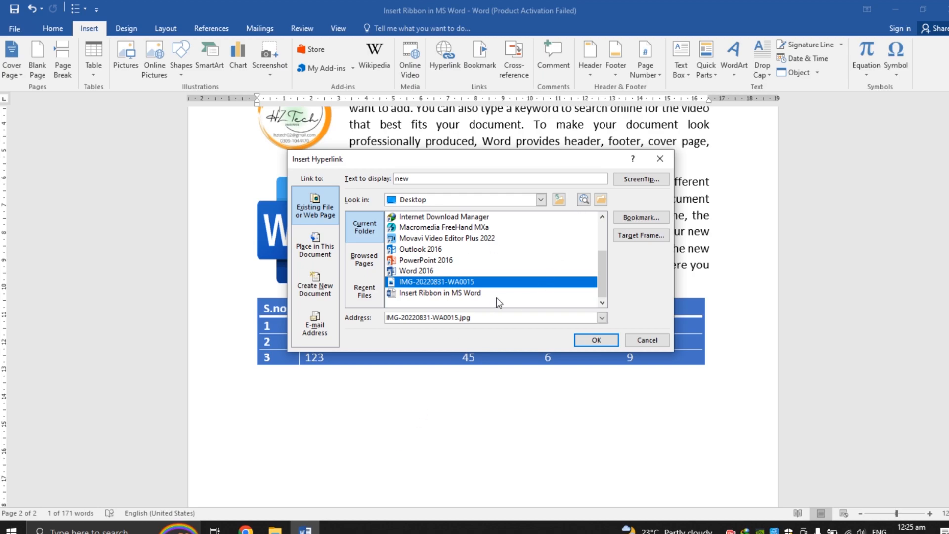
{"action": "left_click", "coordinate": [596, 341]}
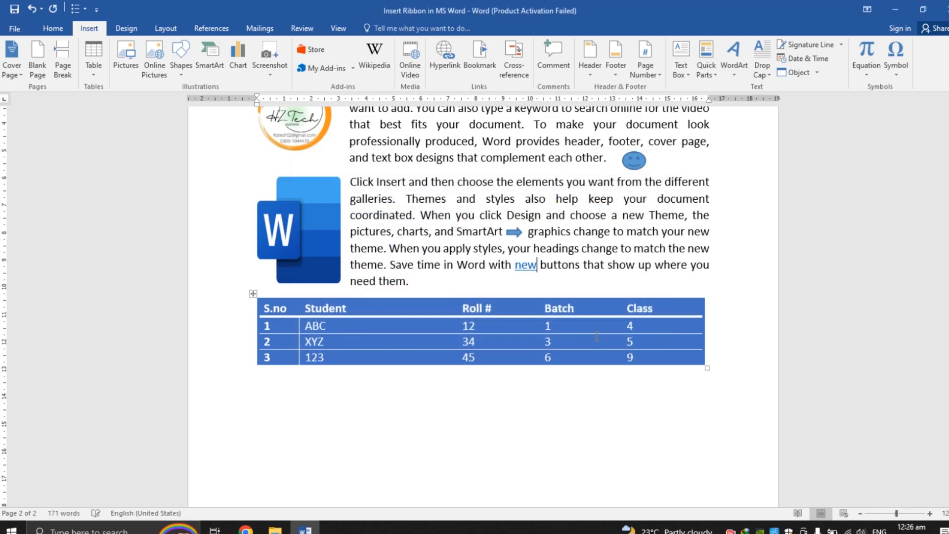
Step: Follow the hyperlink on 'new' to open the linked image, then close the image viewer and return to the document
{"action": "mouse_move", "coordinate": [525, 266]}
{"action": "right_click", "coordinate": [520, 266]}
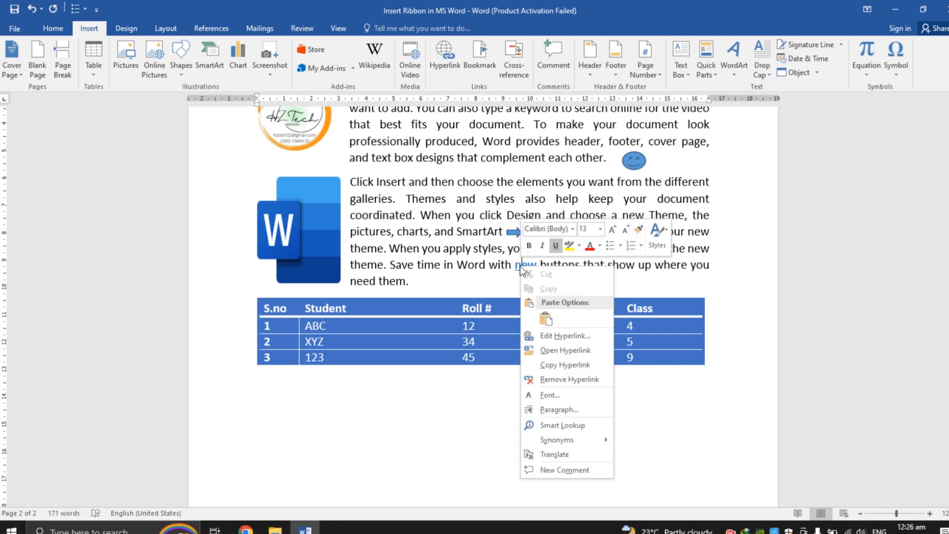
{"action": "left_click", "coordinate": [565, 352]}
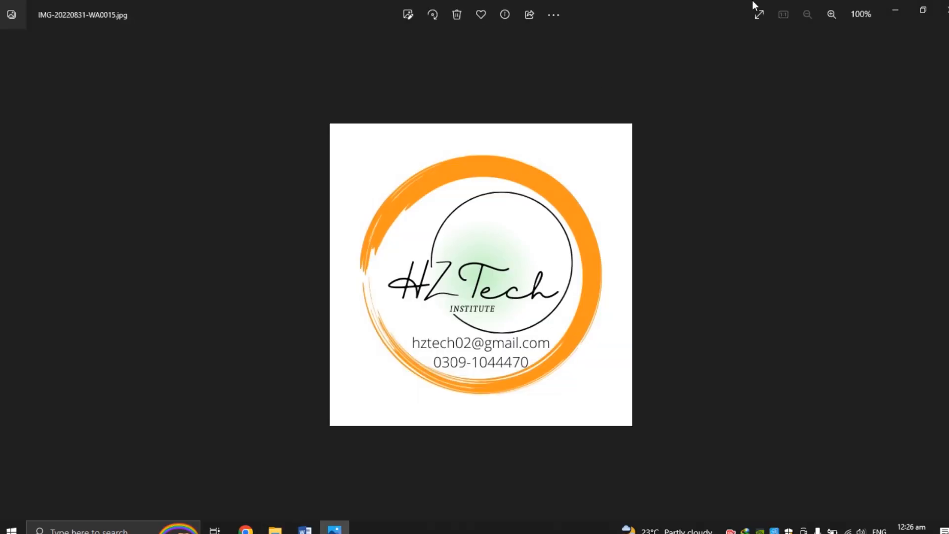
{"action": "left_click", "coordinate": [943, 9]}
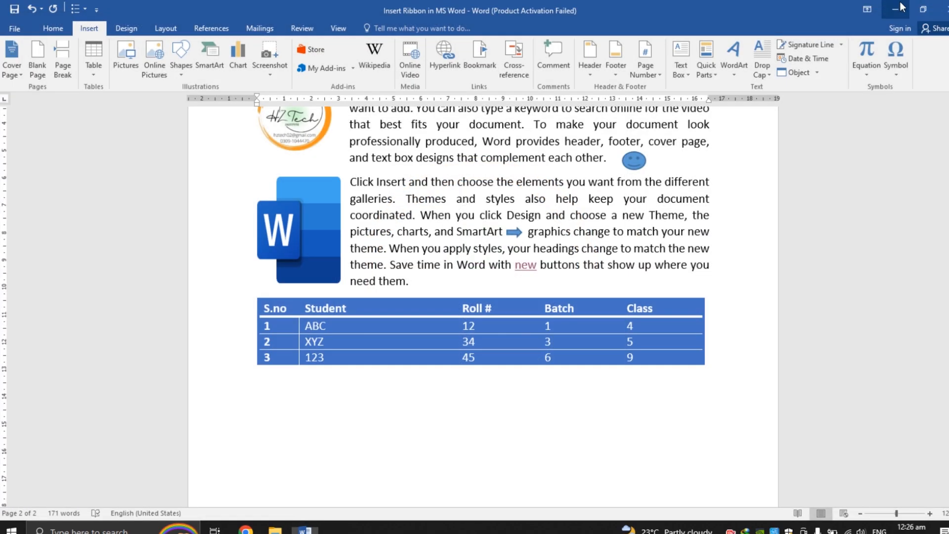
{"action": "left_click", "coordinate": [900, 8]}
{"action": "left_click", "coordinate": [590, 97]}
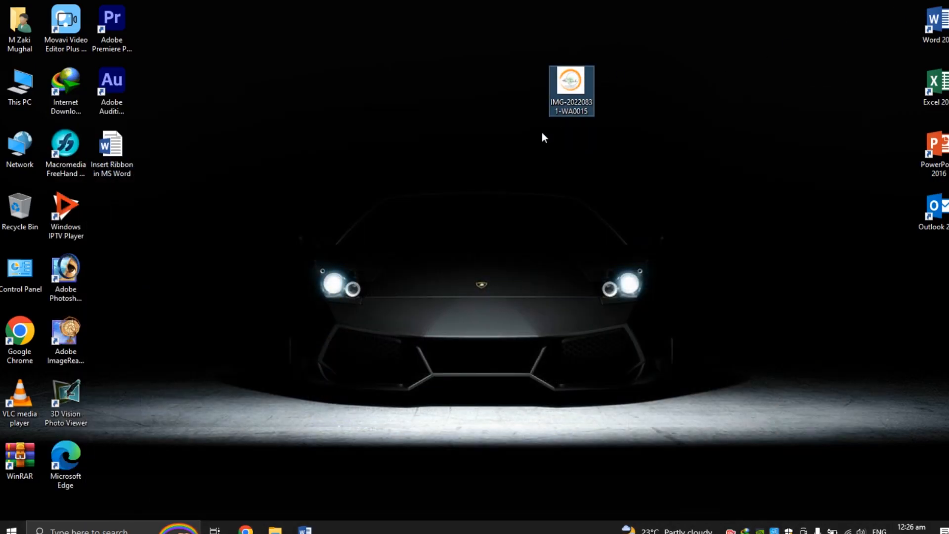
{"action": "left_click", "coordinate": [305, 529]}
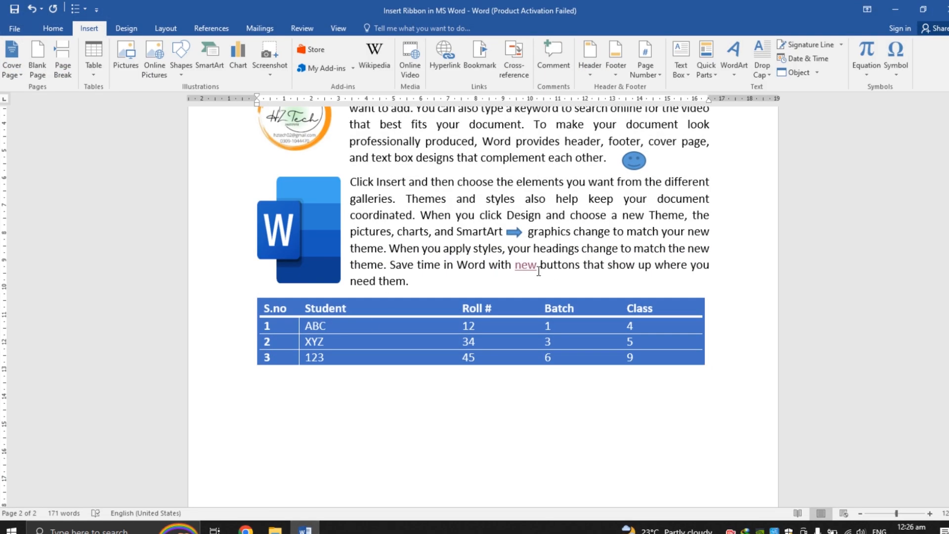
Step: Link the Word logo picture to the IMG-20220831-WA0015.jpg file on the Desktop
{"action": "left_click", "coordinate": [304, 223]}
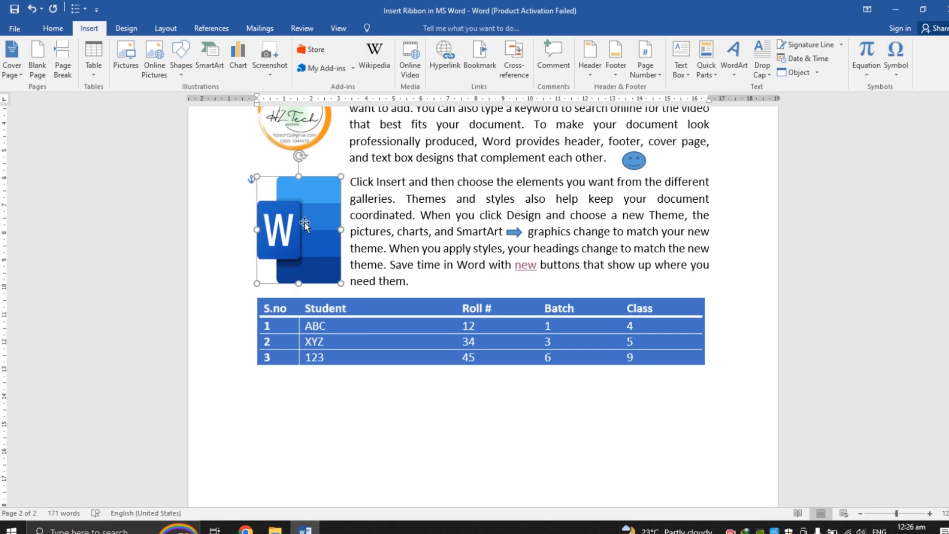
{"action": "right_click", "coordinate": [305, 223]}
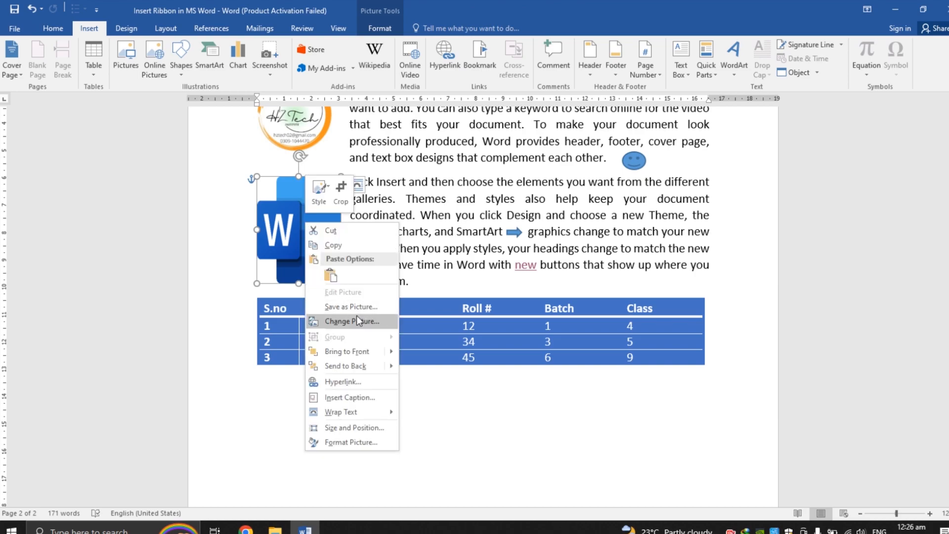
{"action": "left_click", "coordinate": [289, 248]}
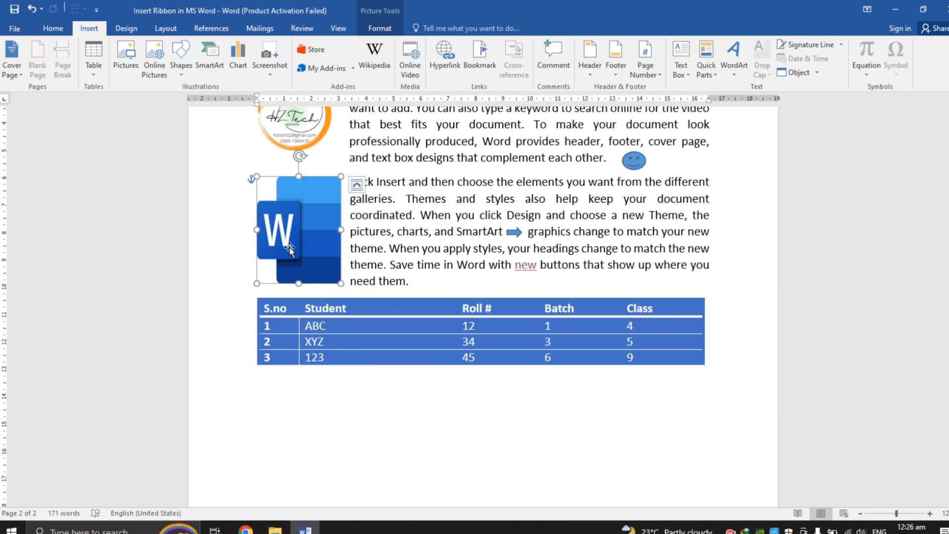
{"action": "left_click", "coordinate": [454, 61]}
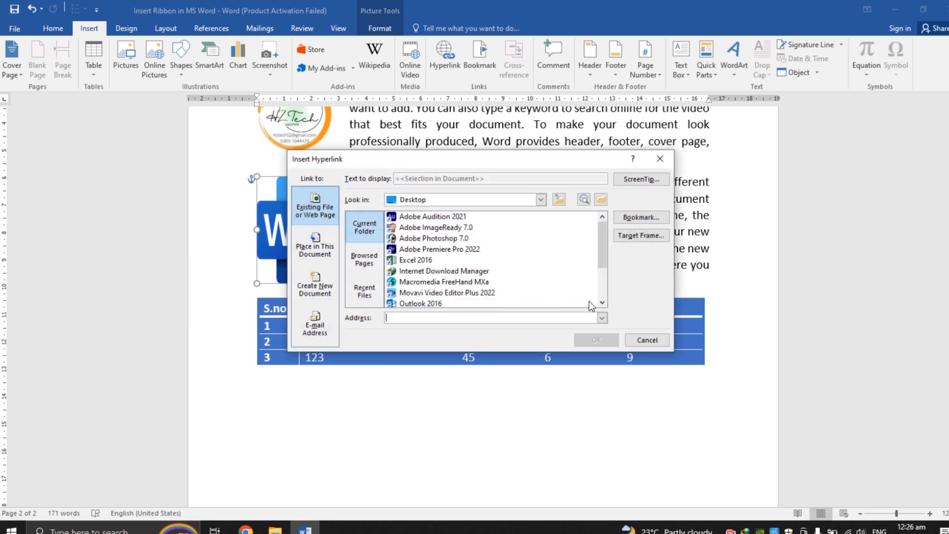
{"action": "left_click", "coordinate": [602, 302]}
{"action": "left_click", "coordinate": [602, 302]}
{"action": "left_click", "coordinate": [602, 302]}
{"action": "left_click", "coordinate": [603, 302]}
{"action": "left_click", "coordinate": [602, 302]}
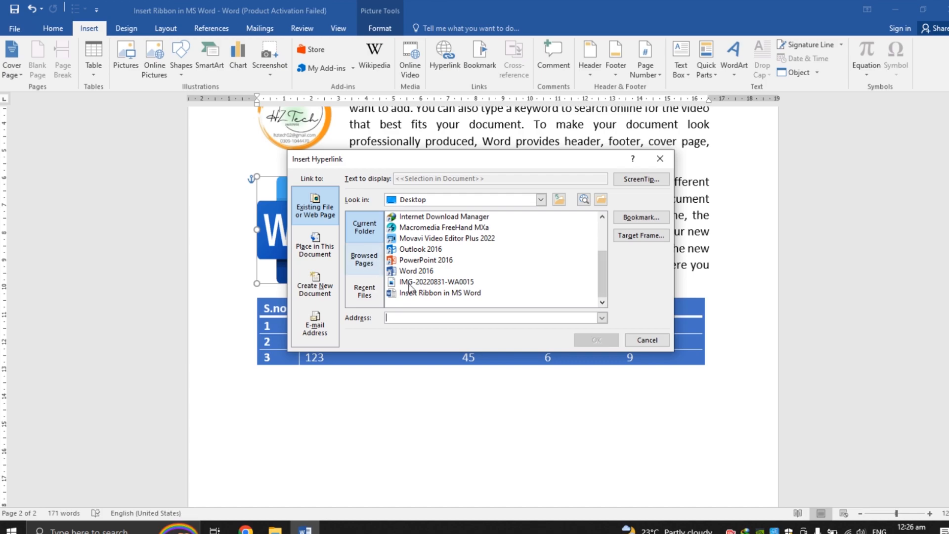
{"action": "left_click", "coordinate": [432, 285]}
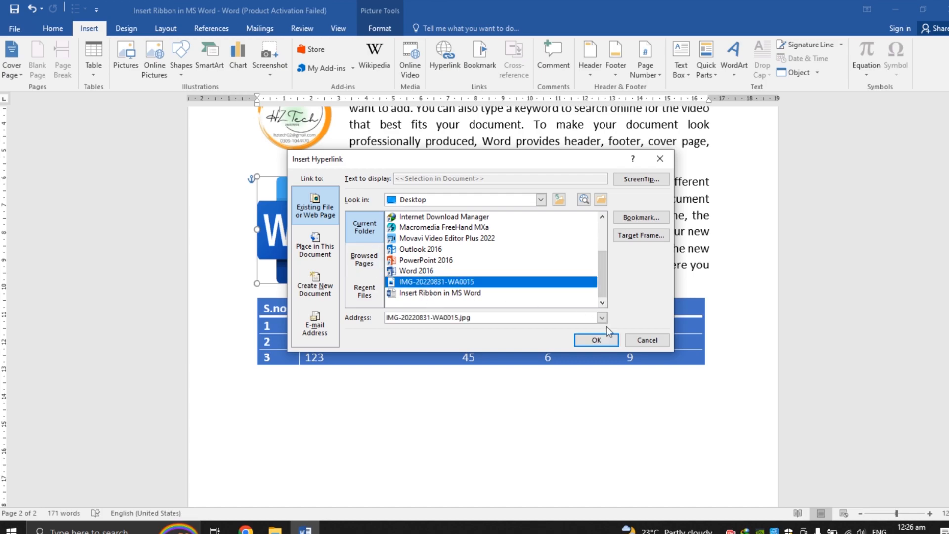
{"action": "left_click", "coordinate": [607, 342]}
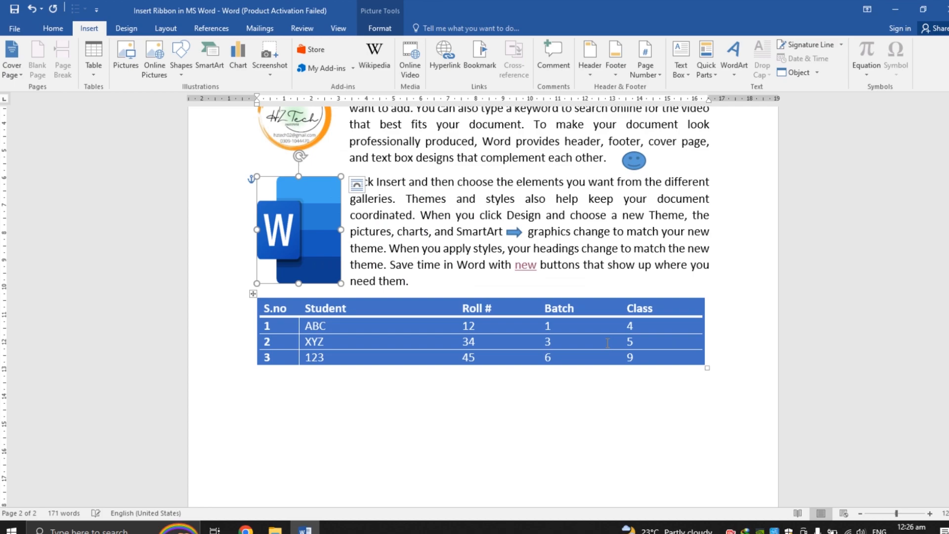
Step: Follow the Word logo's hyperlink to open the linked image, then close the image viewer
{"action": "right_click", "coordinate": [297, 239]}
{"action": "key", "text": "Escape"}
{"action": "mouse_move", "coordinate": [283, 225]}
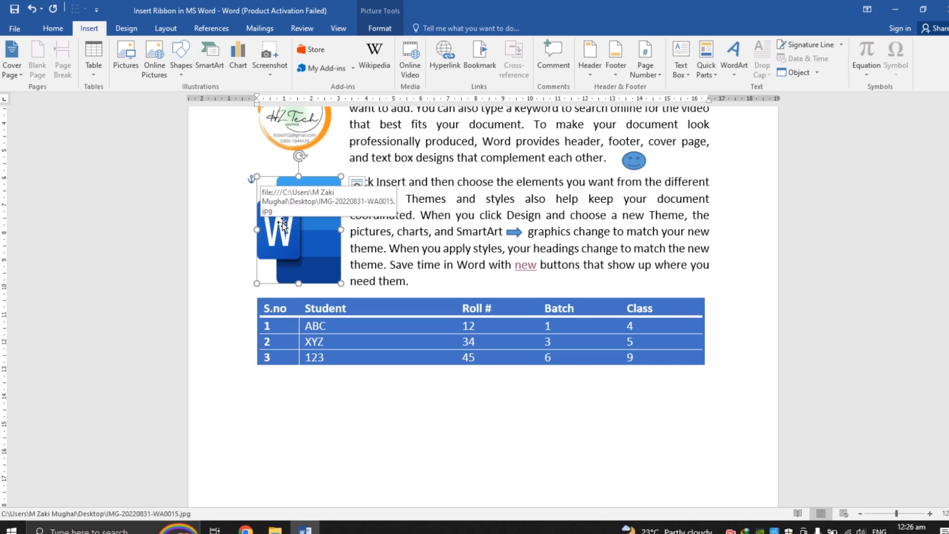
{"action": "right_click", "coordinate": [283, 225]}
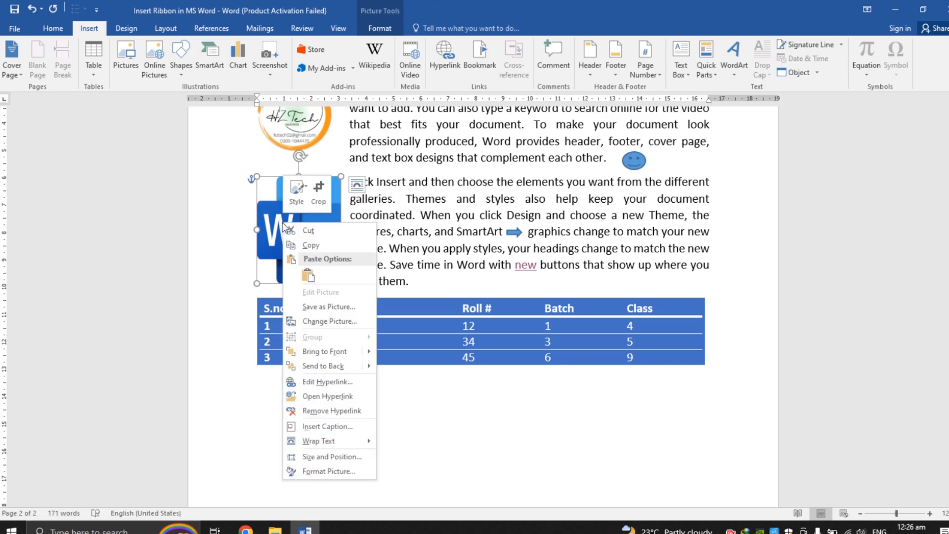
{"action": "left_click", "coordinate": [347, 394]}
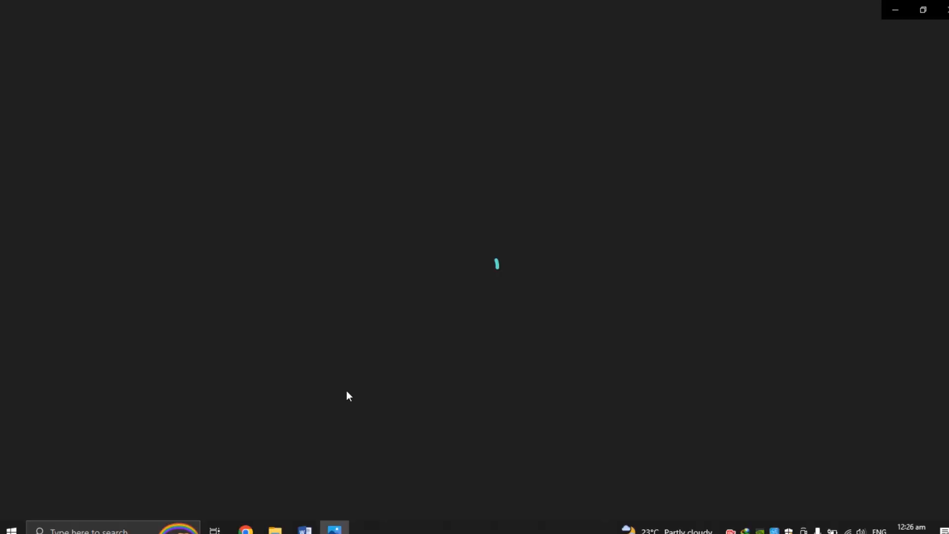
{"action": "left_click", "coordinate": [943, 9]}
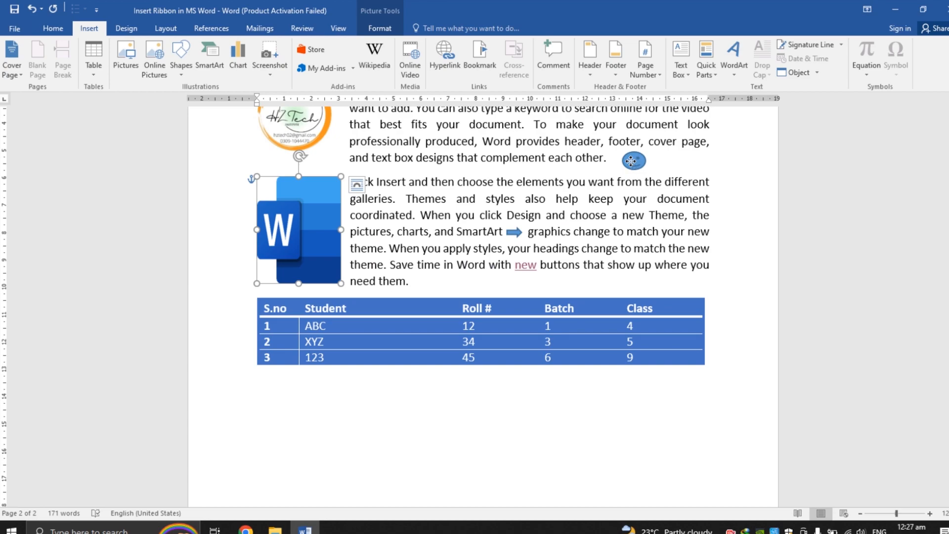
Step: Inspect the shortcut options available for the smiley face and arrow shapes
{"action": "left_click", "coordinate": [633, 161]}
{"action": "right_click", "coordinate": [632, 163]}
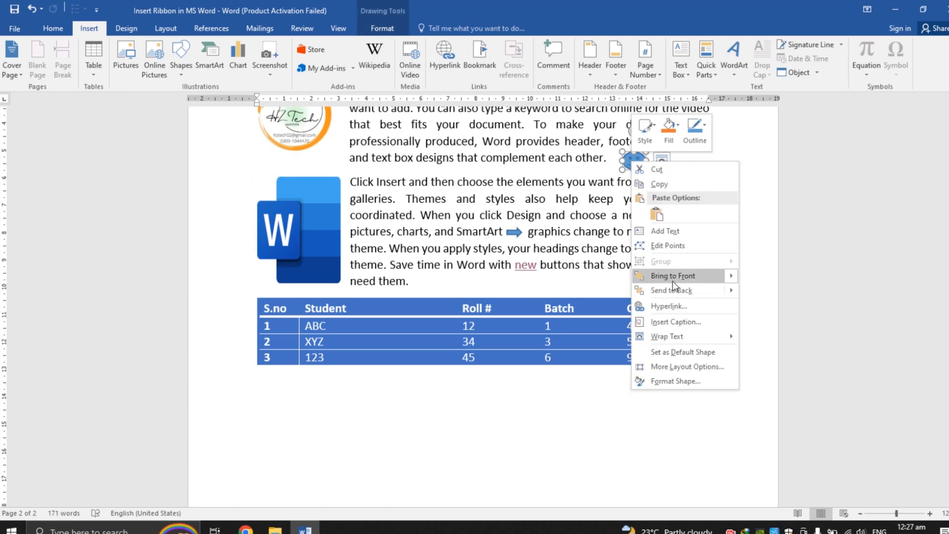
{"action": "left_click", "coordinate": [546, 169]}
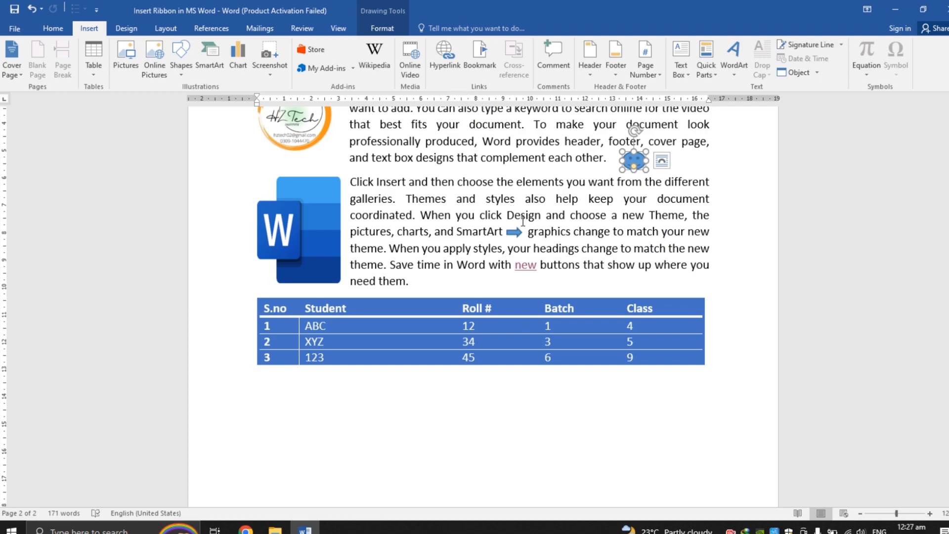
{"action": "right_click", "coordinate": [514, 233]}
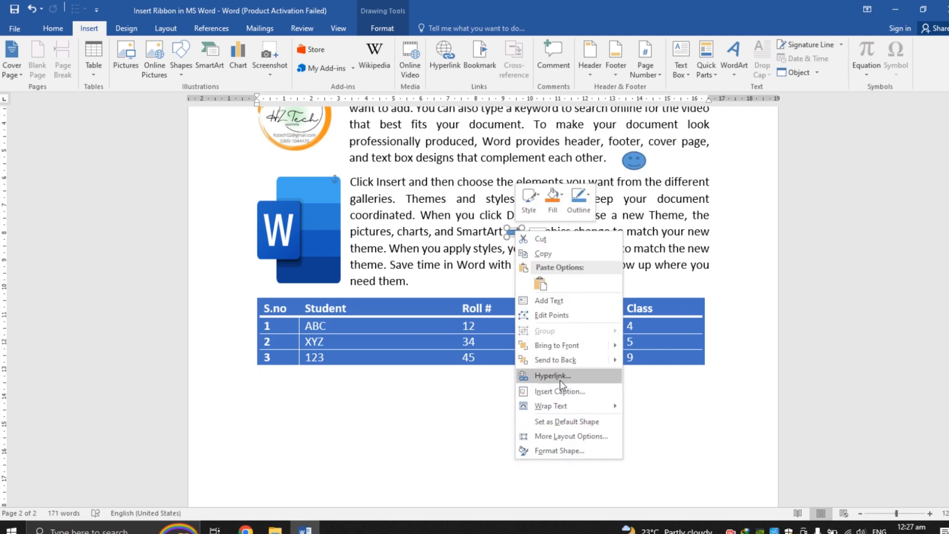
{"action": "left_click", "coordinate": [425, 193]}
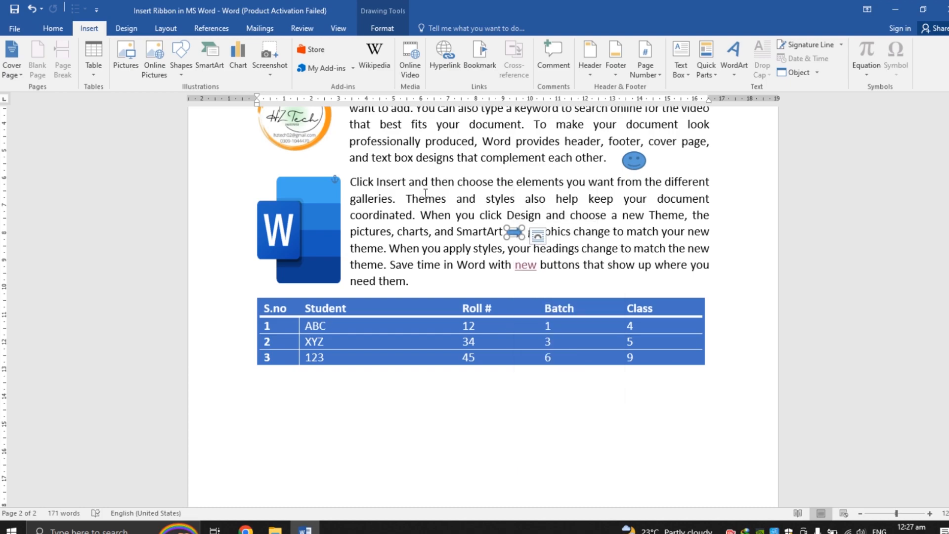
Step: Open the Insert Hyperlink dialog for the table value 12 and cancel it
{"action": "double_click", "coordinate": [500, 201]}
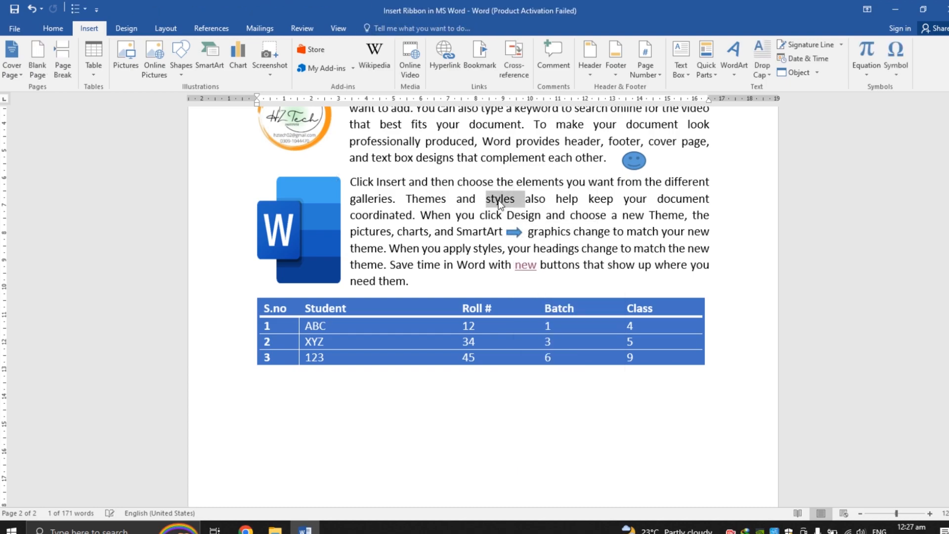
{"action": "left_click", "coordinate": [474, 325]}
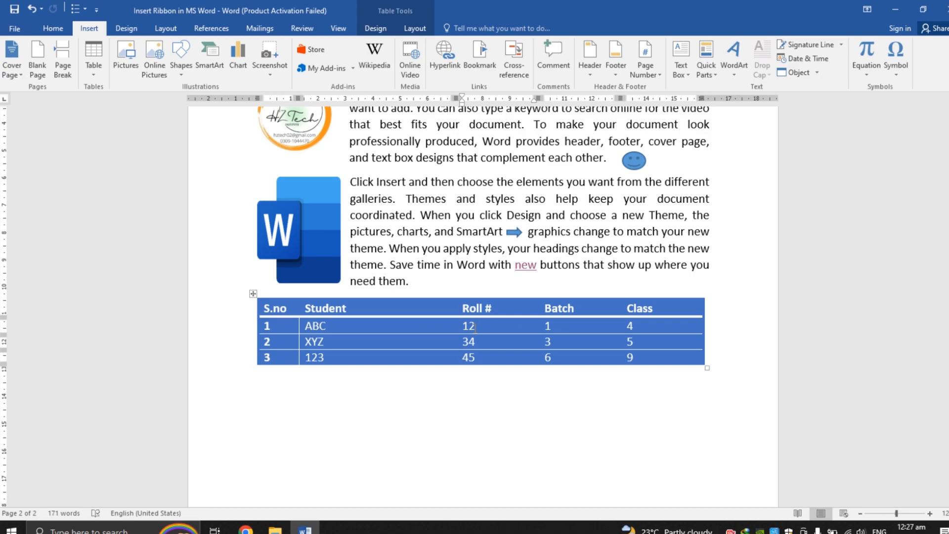
{"action": "double_click", "coordinate": [465, 326]}
{"action": "right_click", "coordinate": [463, 330]}
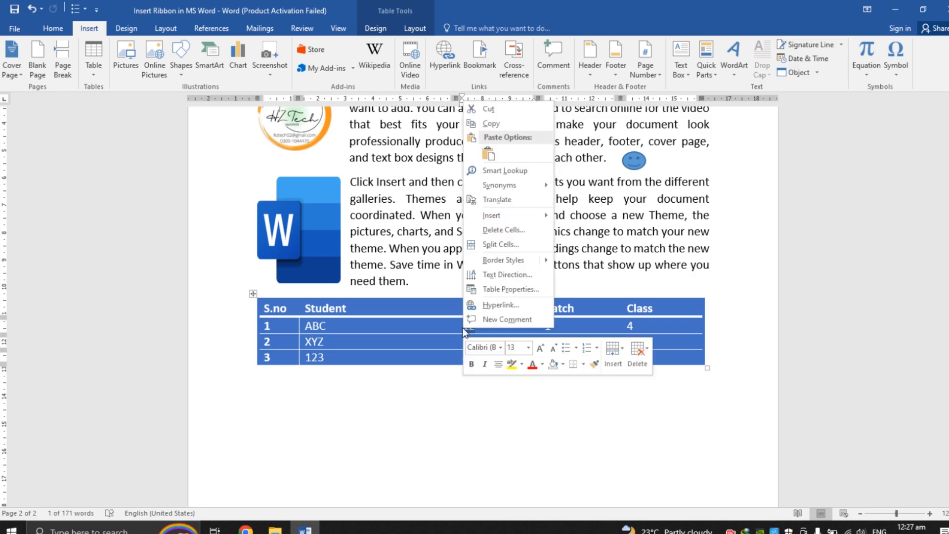
{"action": "left_click", "coordinate": [491, 305]}
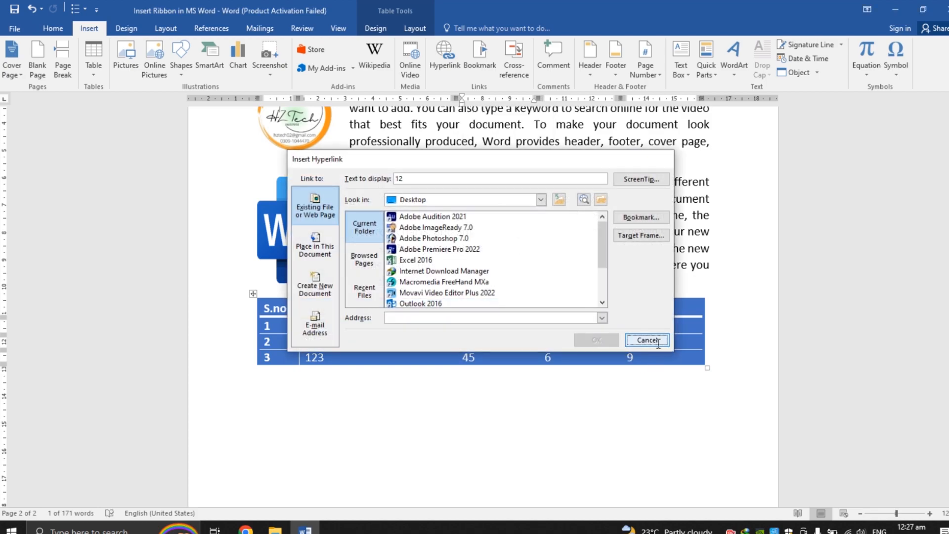
{"action": "left_click", "coordinate": [647, 341]}
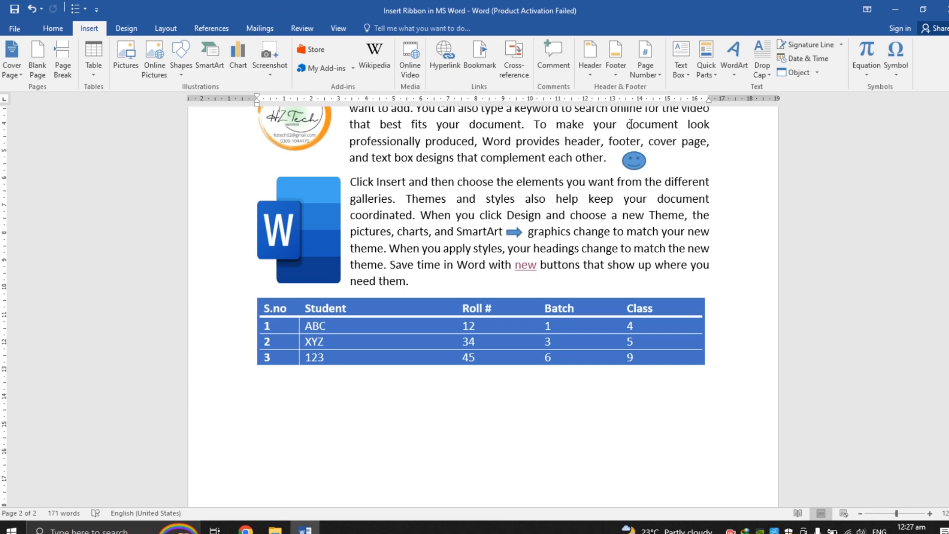
Step: Open the Bookmark dialog twice to review its options, sorting by Location, and cancel without adding a bookmark
{"action": "left_click", "coordinate": [488, 60]}
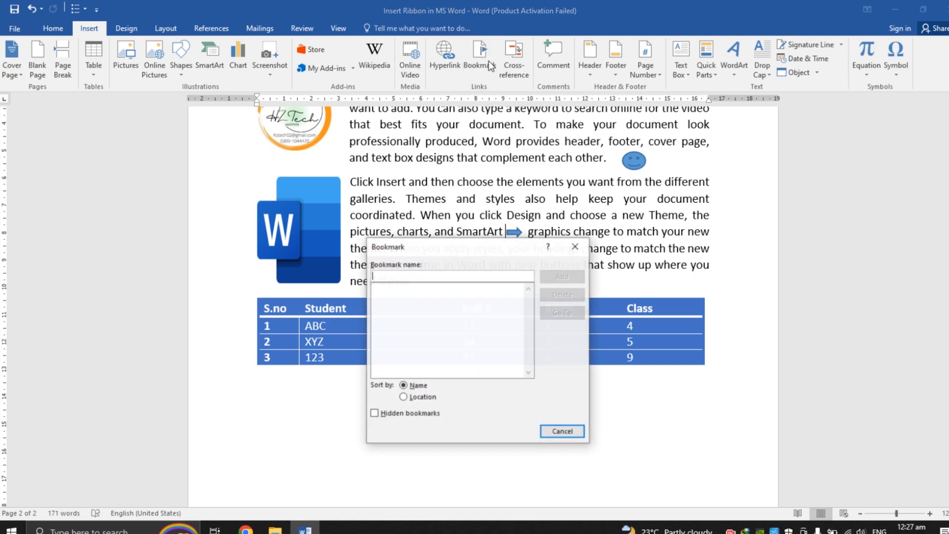
{"action": "left_click", "coordinate": [562, 431]}
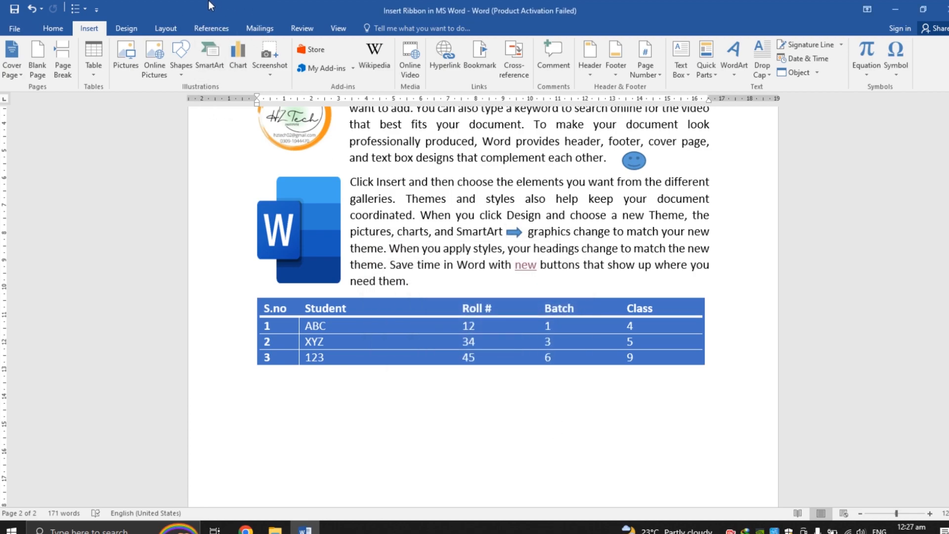
{"action": "left_click", "coordinate": [491, 72]}
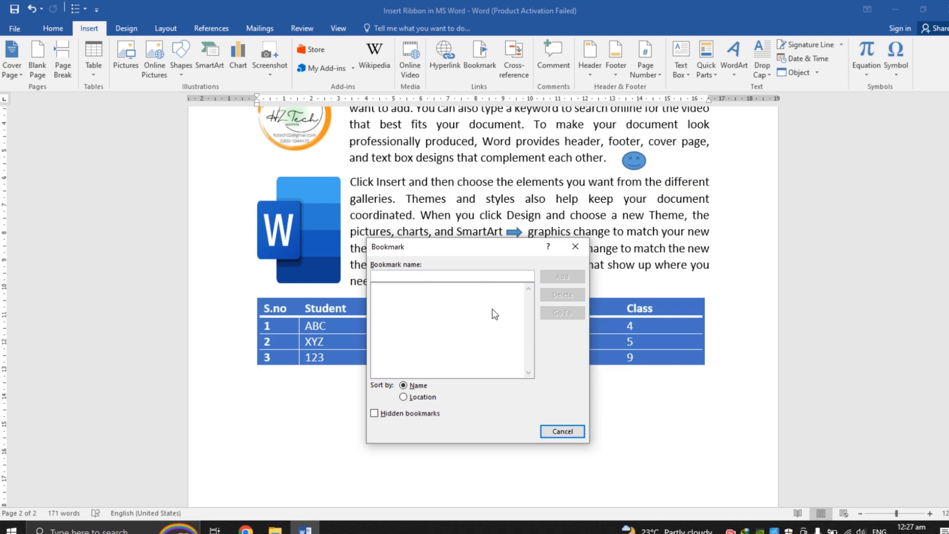
{"action": "left_click", "coordinate": [423, 400]}
{"action": "left_click", "coordinate": [568, 433]}
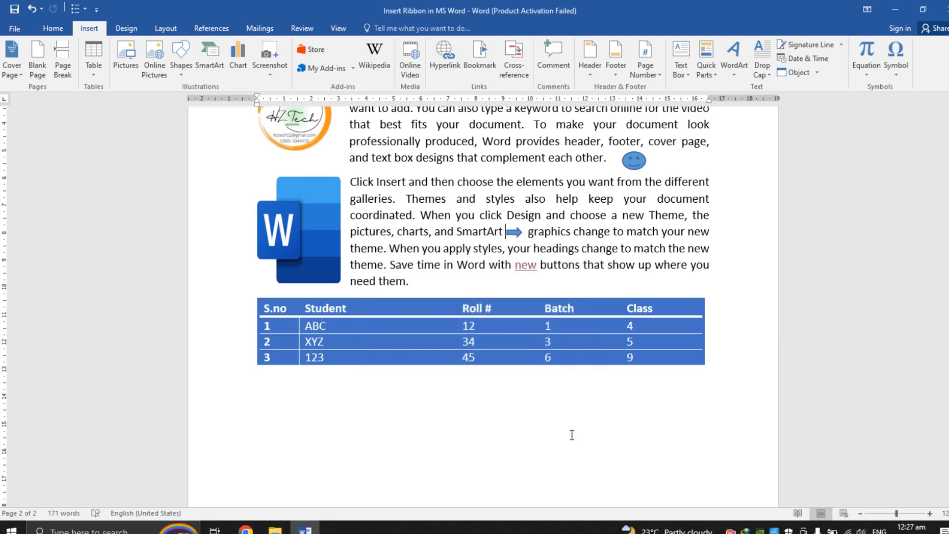
Step: Open the Cross-reference dialog, review the Insert reference to options, and close the dialog
{"action": "left_click", "coordinate": [518, 70]}
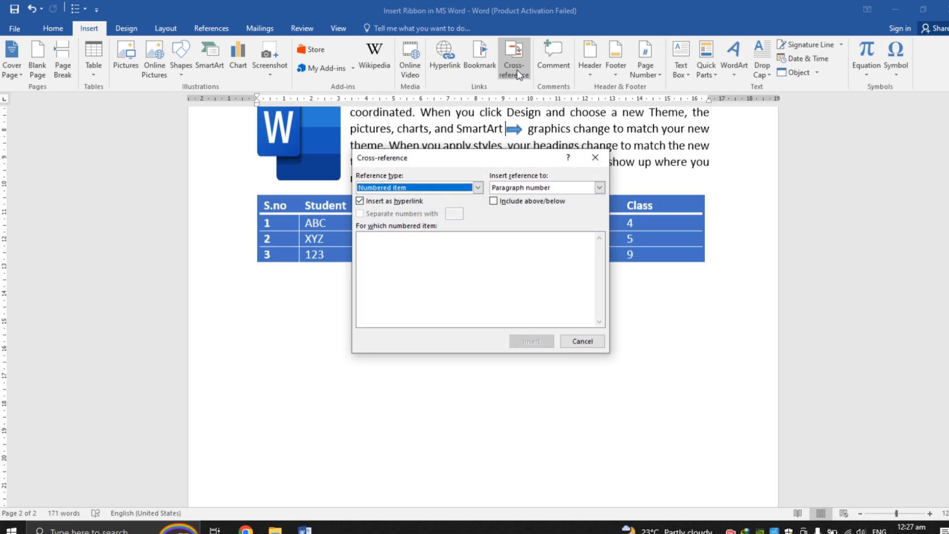
{"action": "left_click", "coordinate": [599, 188]}
{"action": "left_click", "coordinate": [601, 165]}
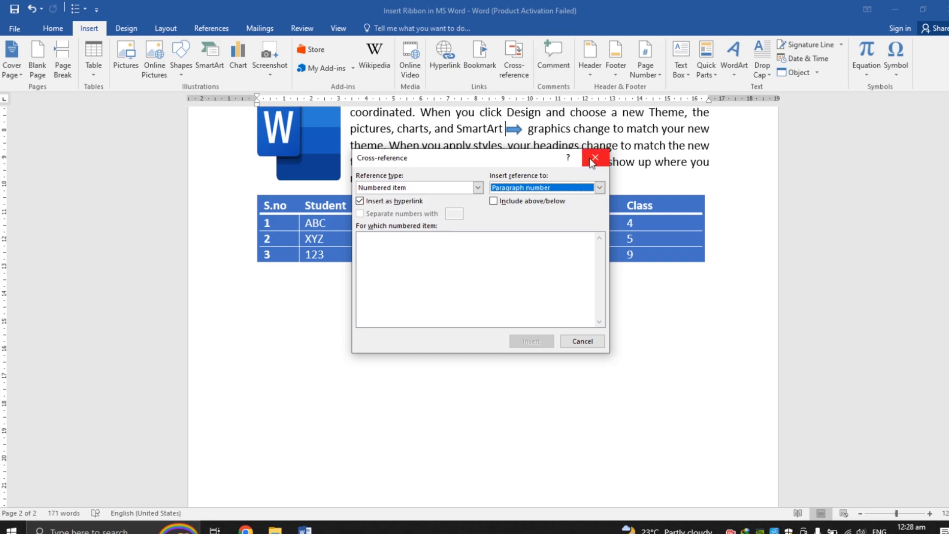
{"action": "left_click", "coordinate": [595, 158]}
Step: Add a comment reading Alternate to the word "change" in the paragraph above the table
{"action": "double_click", "coordinate": [600, 145]}
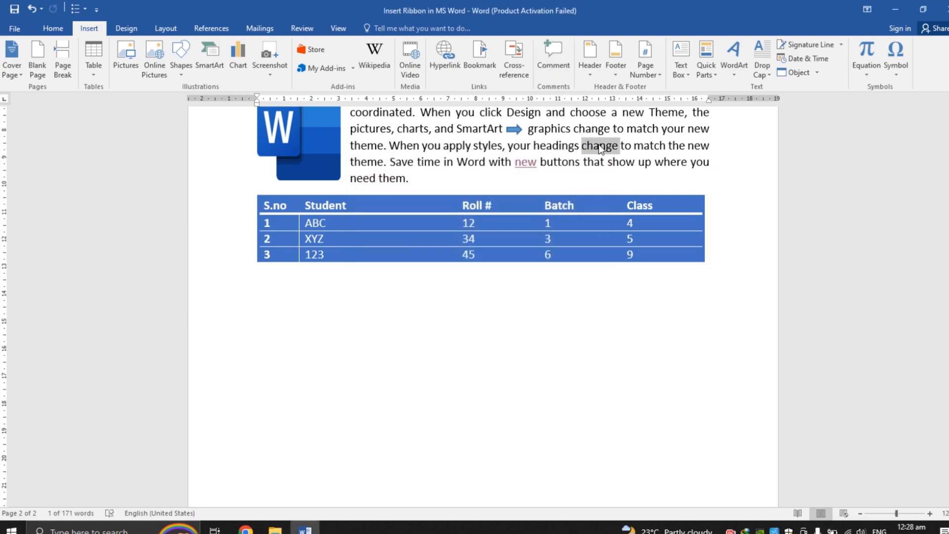
{"action": "left_click", "coordinate": [550, 64]}
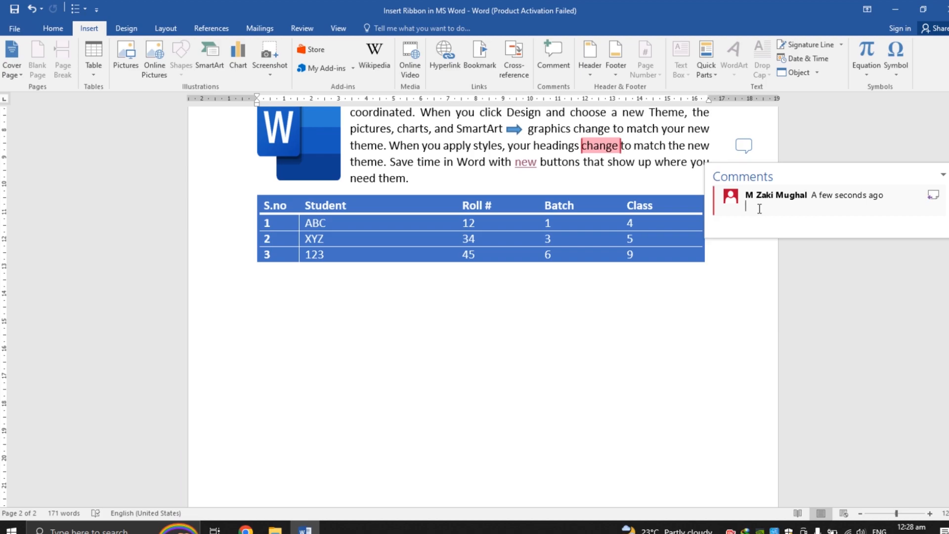
{"action": "type", "text": "Alternate"}
{"action": "left_click", "coordinate": [756, 285]}
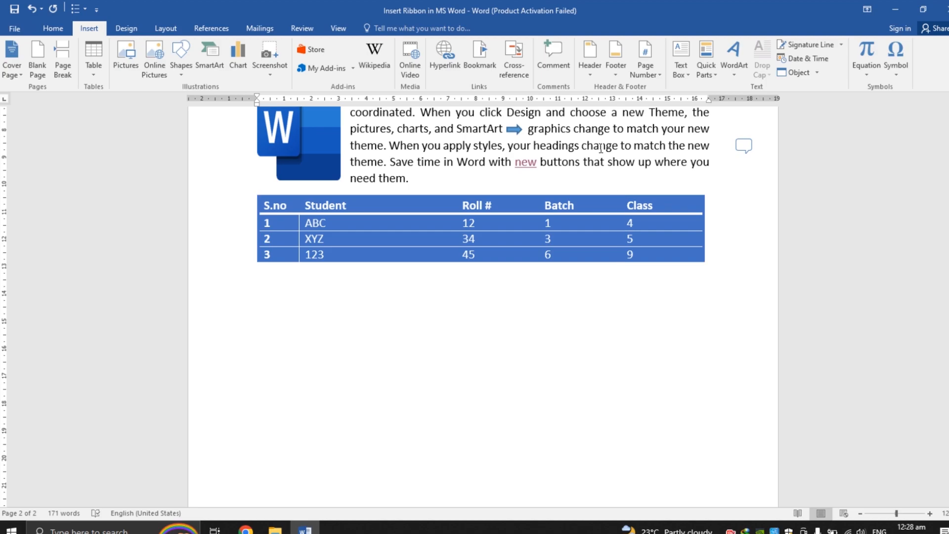
{"action": "mouse_move", "coordinate": [602, 147]}
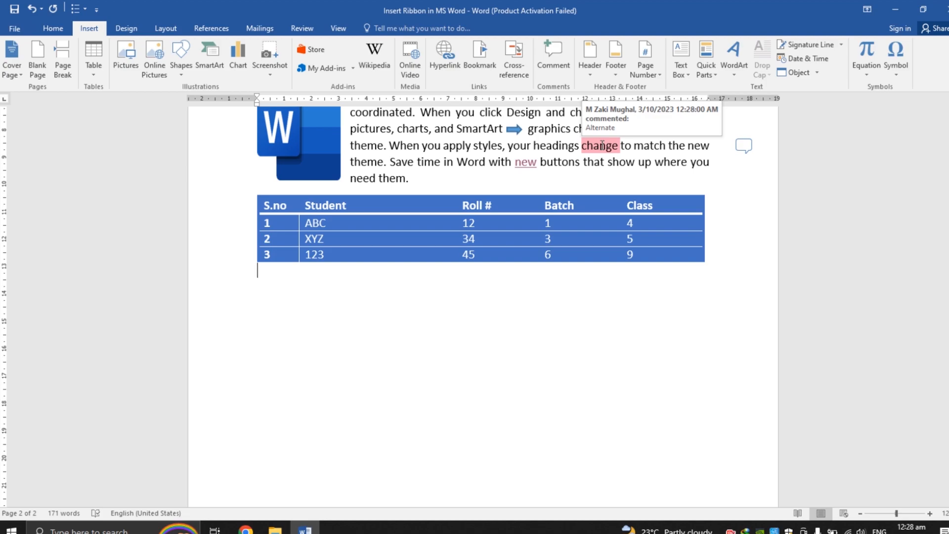
Step: Open the comment on the word "change" in the Comments pane to review it, then close the pane
{"action": "left_click", "coordinate": [602, 145]}
{"action": "double_click", "coordinate": [602, 145]}
{"action": "left_click", "coordinate": [601, 144]}
{"action": "double_click", "coordinate": [601, 144]}
{"action": "left_click", "coordinate": [744, 145]}
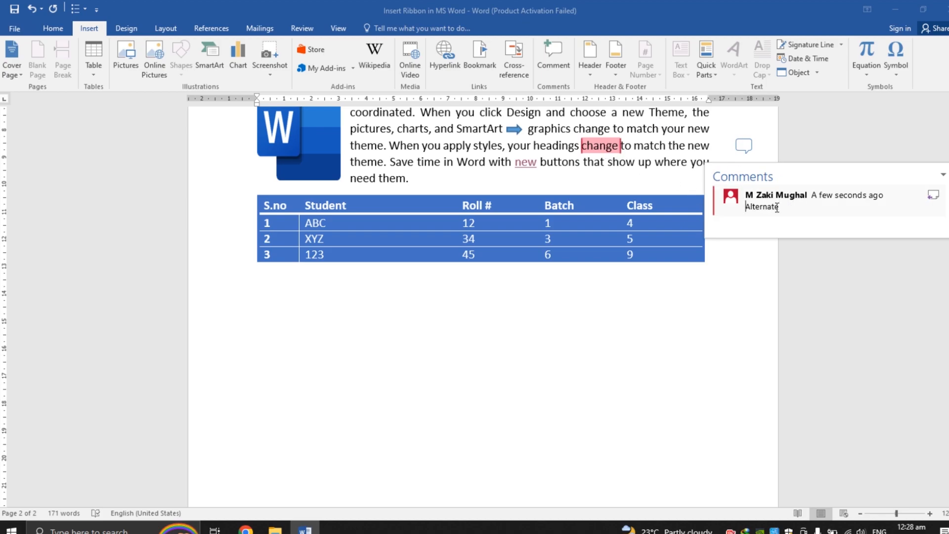
{"action": "left_click", "coordinate": [765, 135]}
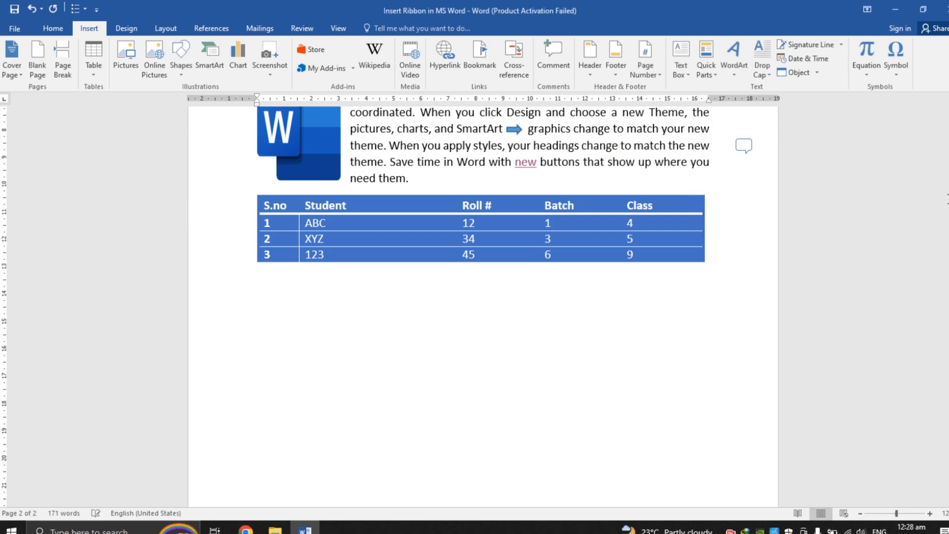
Step: Browse the Header gallery, then open the existing page header for editing and close it
{"action": "scroll", "coordinate": [558, 171], "scroll_direction": "up", "scroll_amount": 5}
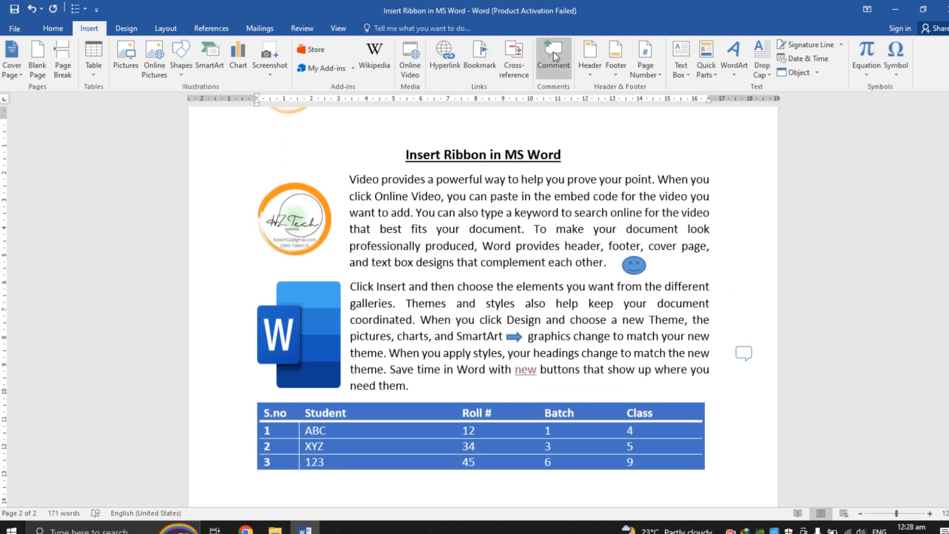
{"action": "left_click", "coordinate": [594, 73]}
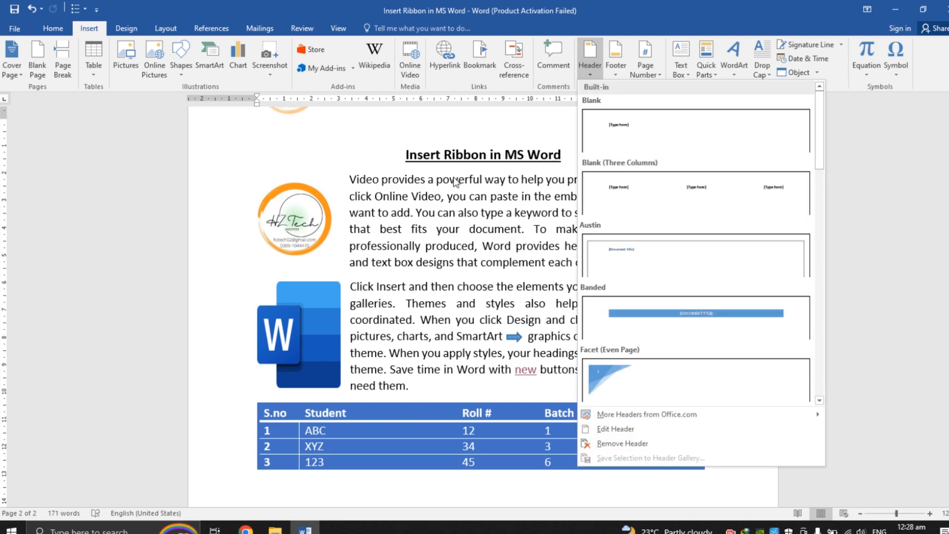
{"action": "left_click", "coordinate": [883, 180]}
{"action": "left_click_drag", "start_coordinate": [947, 357], "coordinate": [948, 308]}
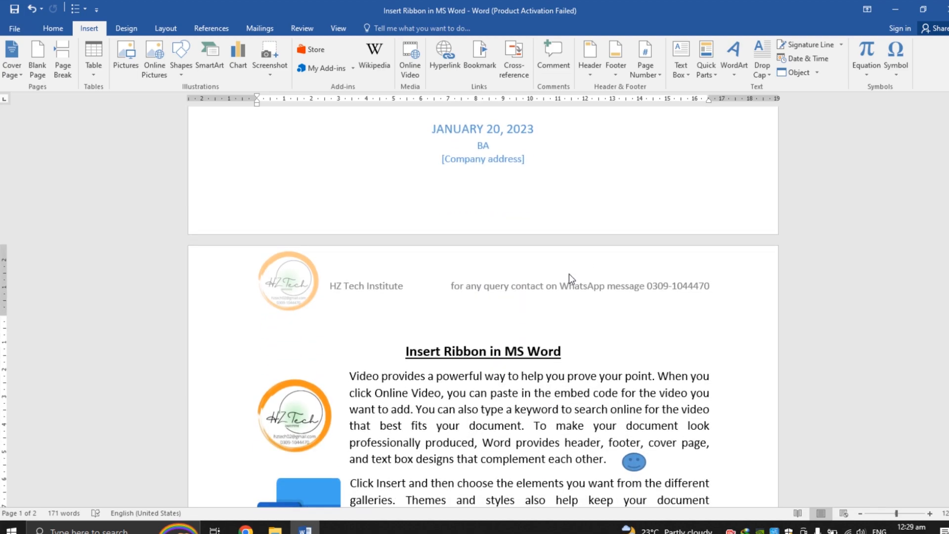
{"action": "double_click", "coordinate": [569, 274]}
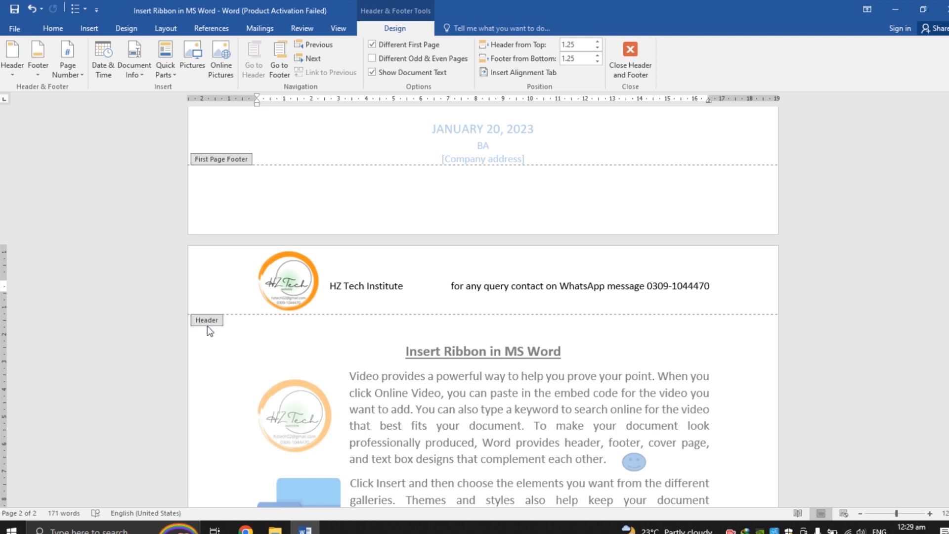
{"action": "left_click", "coordinate": [630, 64]}
{"action": "left_click_drag", "start_coordinate": [947, 307], "coordinate": [947, 326]}
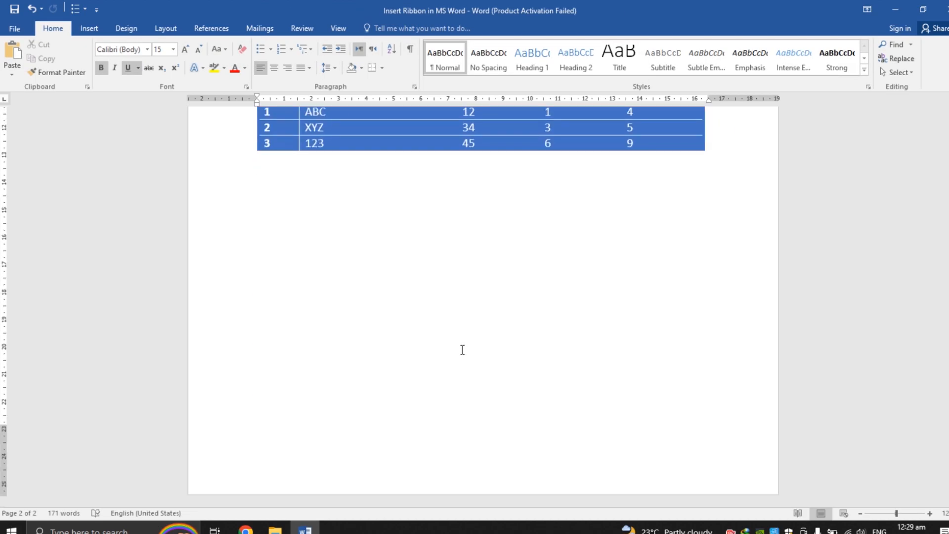
Step: Browse the Footer gallery, then open the page footer for editing and leave it
{"action": "left_click", "coordinate": [102, 30]}
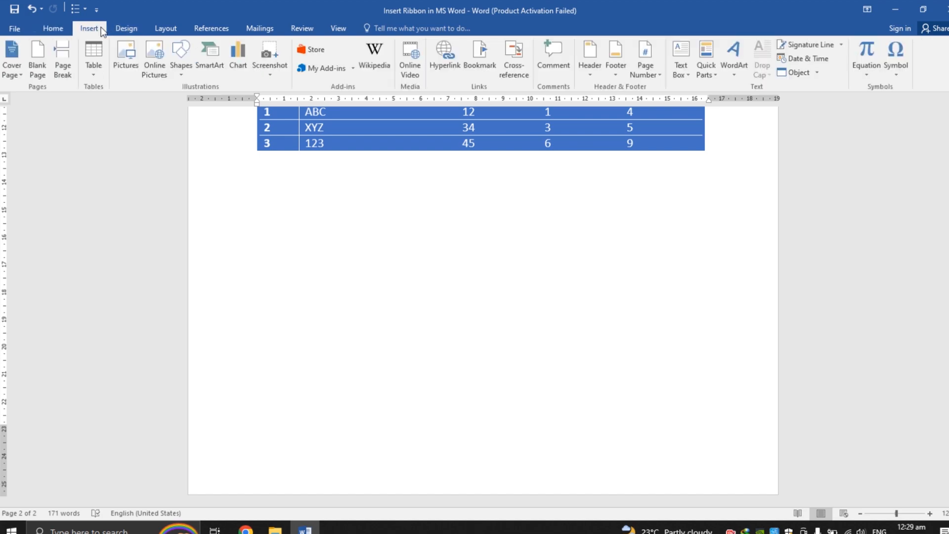
{"action": "left_click", "coordinate": [619, 73]}
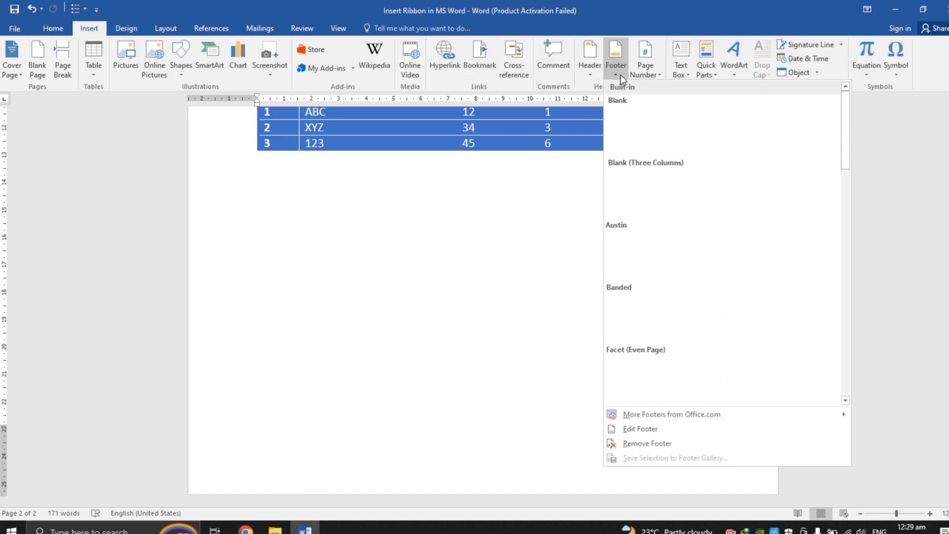
{"action": "left_click", "coordinate": [427, 478]}
{"action": "double_click", "coordinate": [423, 470]}
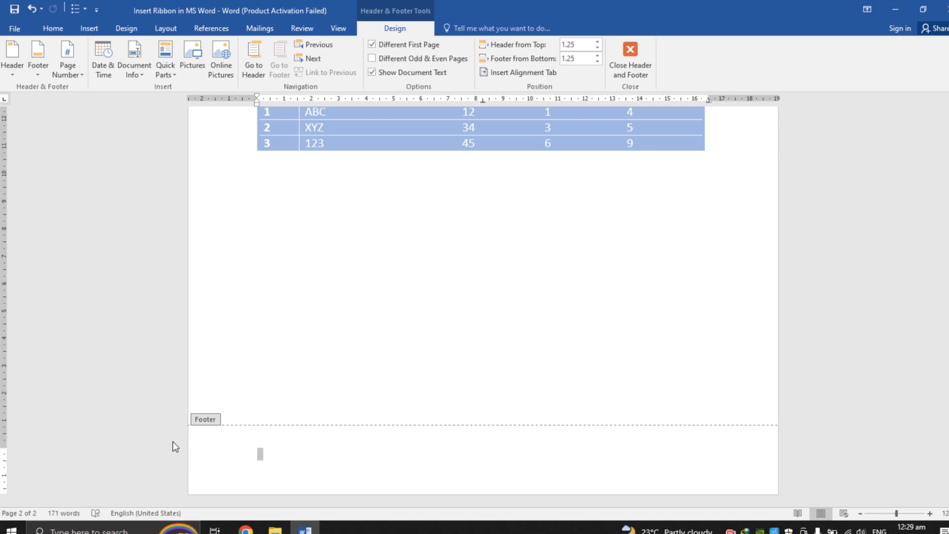
{"action": "double_click", "coordinate": [304, 338]}
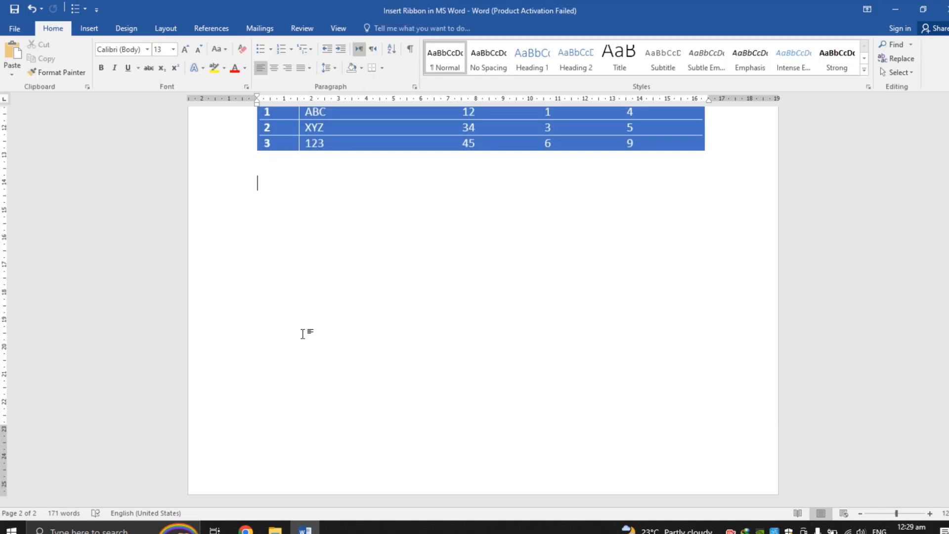
Step: Insert the Blank (Three Columns) footer and select its placeholders before returning to the document
{"action": "left_click", "coordinate": [90, 28]}
{"action": "left_click", "coordinate": [619, 74]}
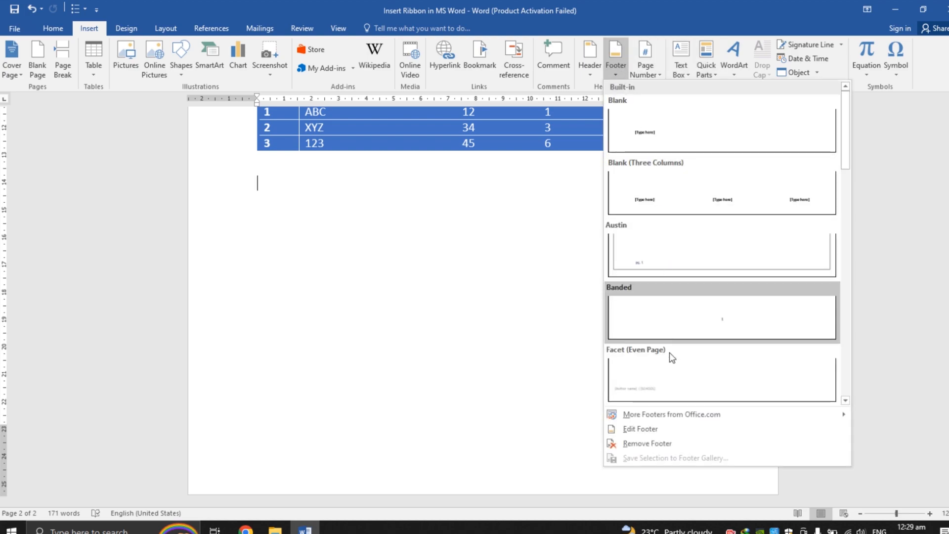
{"action": "mouse_move", "coordinate": [681, 420]}
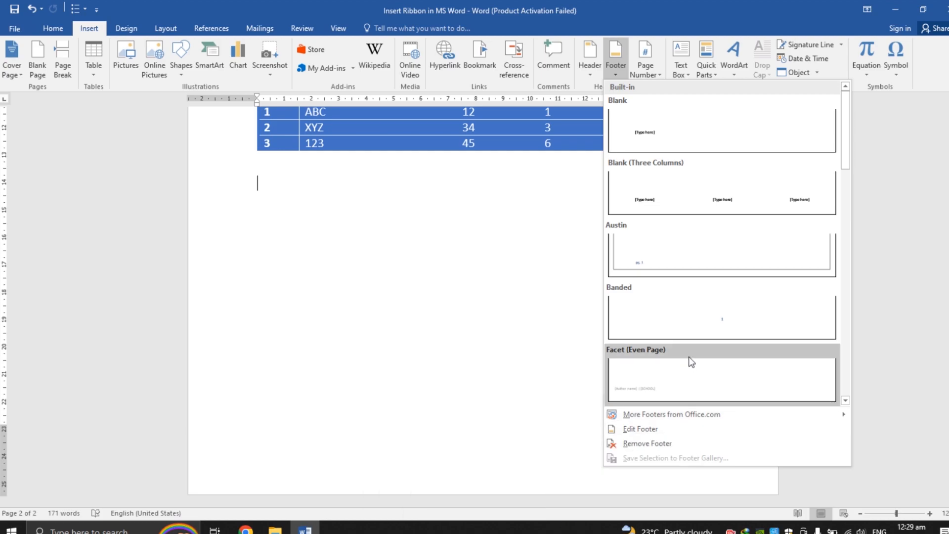
{"action": "left_click", "coordinate": [696, 198]}
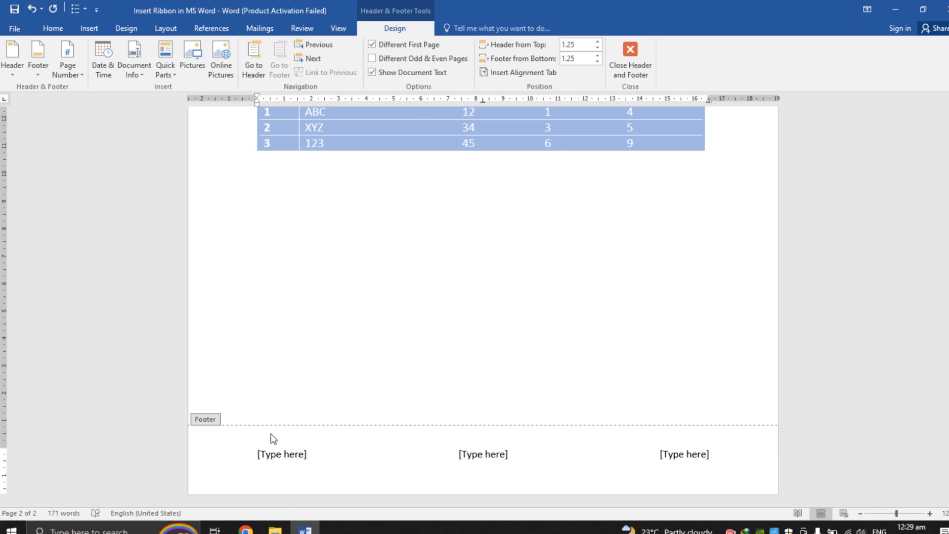
{"action": "left_click", "coordinate": [280, 452]}
{"action": "left_click", "coordinate": [466, 454]}
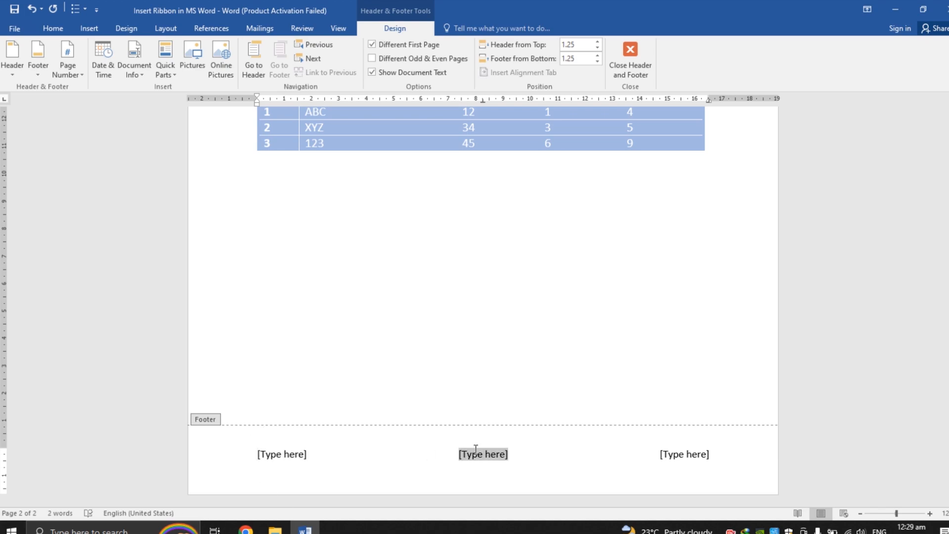
{"action": "left_click", "coordinate": [696, 456]}
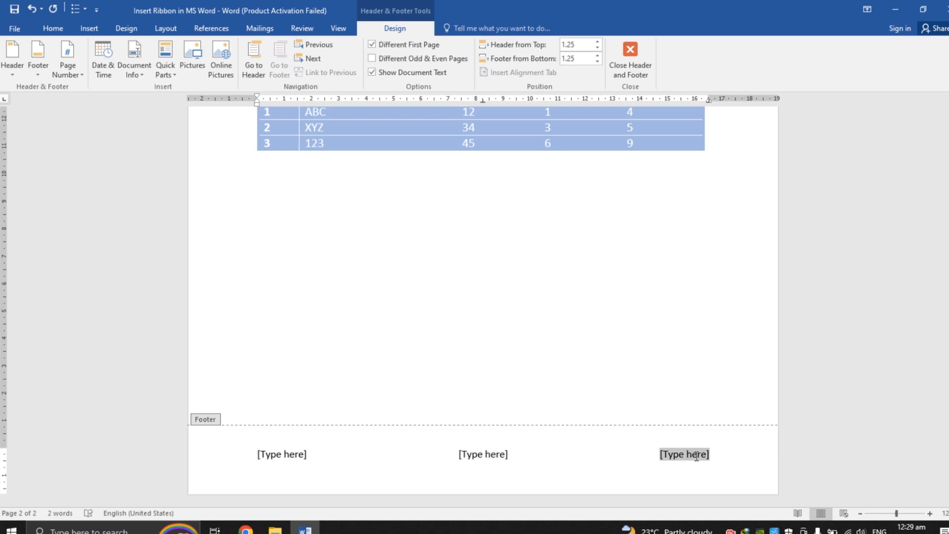
{"action": "double_click", "coordinate": [545, 328]}
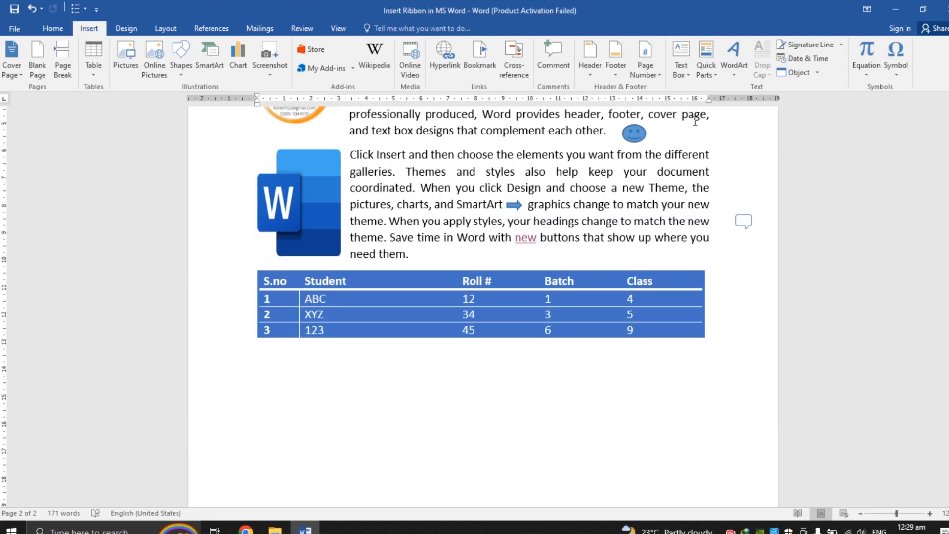
Step: Insert an Accent Bar 1 page number at the bottom of the page and return to the document body
{"action": "left_click", "coordinate": [650, 68]}
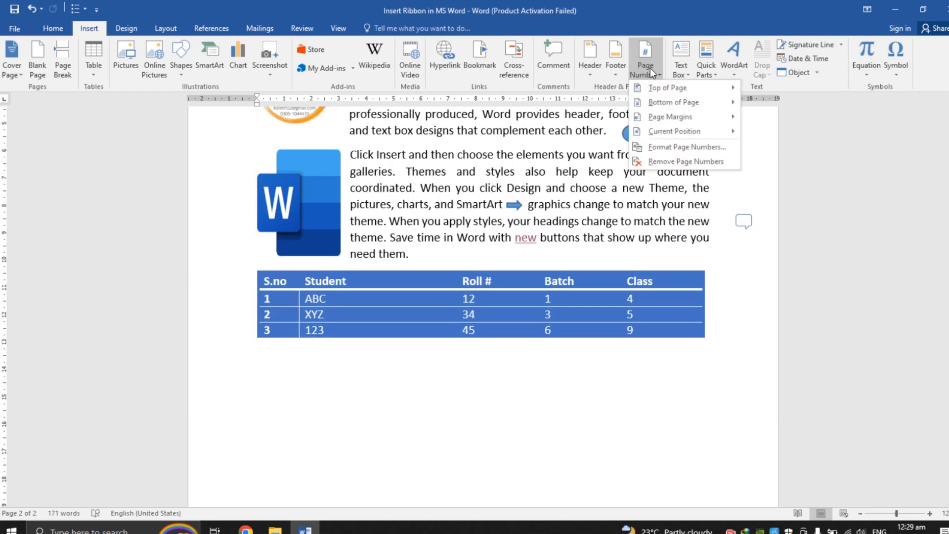
{"action": "mouse_move", "coordinate": [675, 91]}
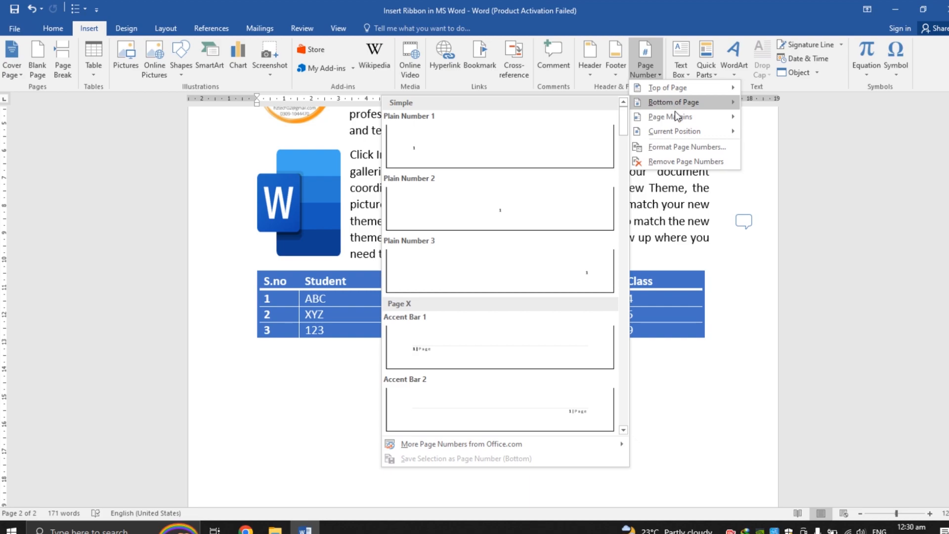
{"action": "mouse_move", "coordinate": [678, 120]}
{"action": "mouse_move", "coordinate": [678, 107]}
{"action": "left_click", "coordinate": [444, 338]}
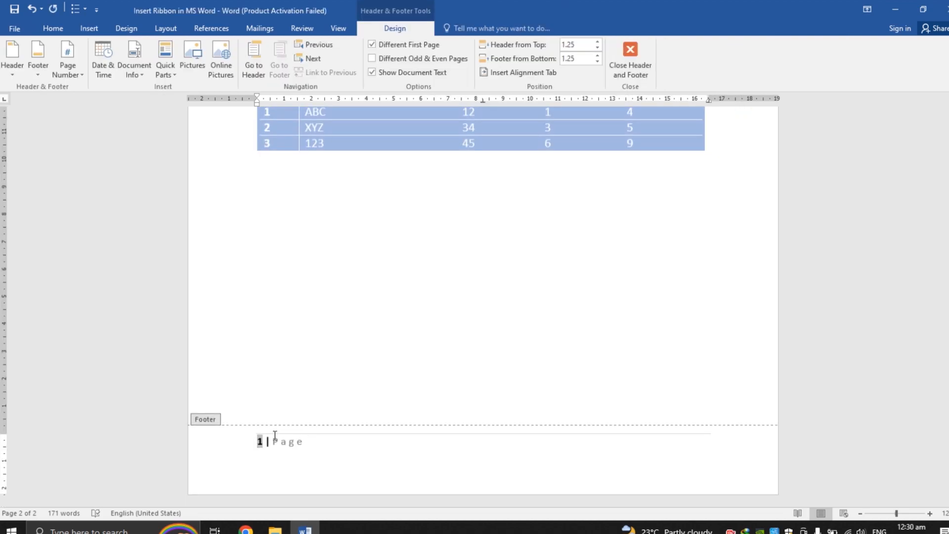
{"action": "double_click", "coordinate": [319, 285]}
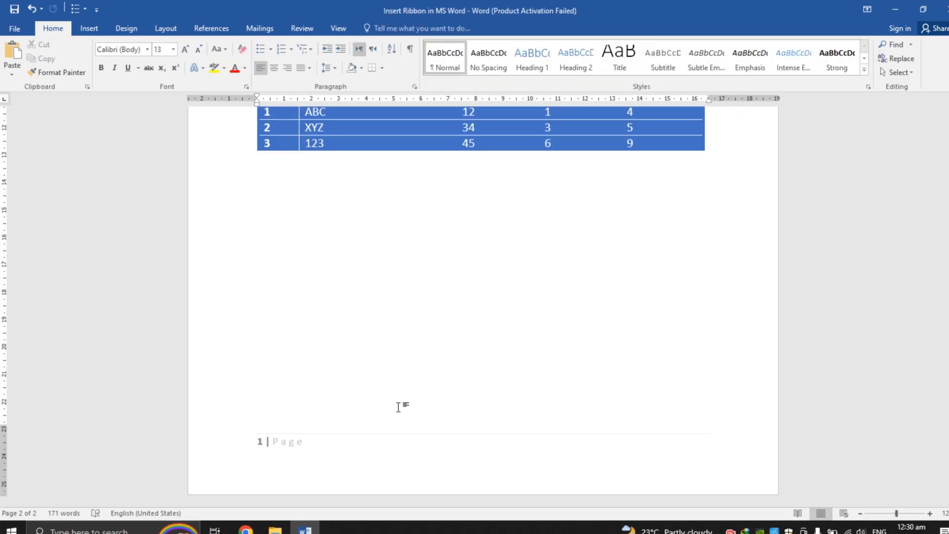
Step: Insert a page break after the table to add new blank pages
{"action": "key", "text": "ctrl+Return"}
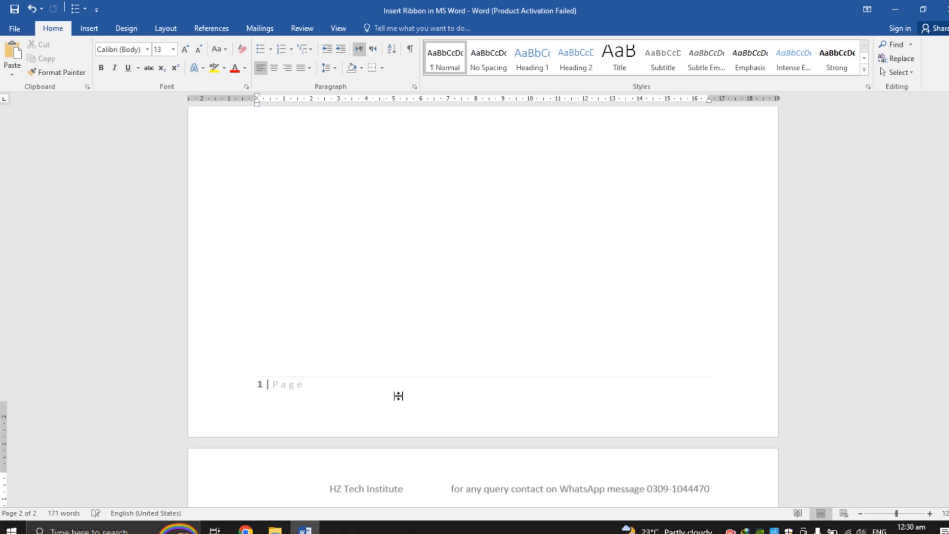
{"action": "left_click_drag", "start_coordinate": [947, 352], "coordinate": [947, 463]}
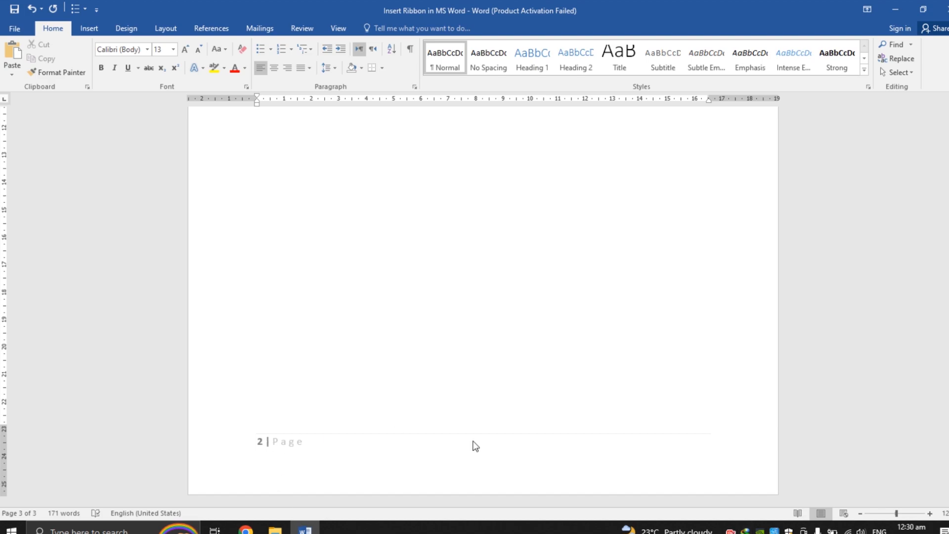
{"action": "left_click_drag", "start_coordinate": [946, 463], "coordinate": [946, 463]}
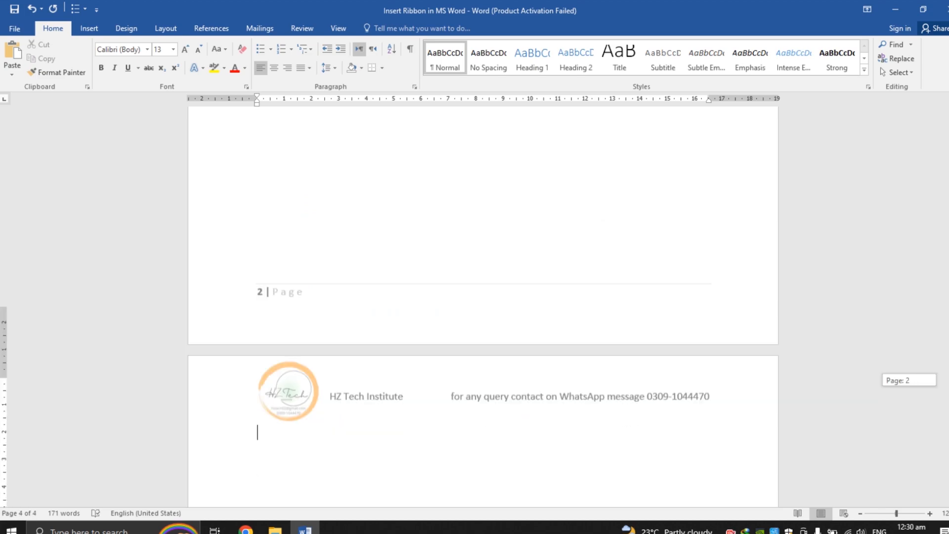
{"action": "left_click_drag", "start_coordinate": [946, 381], "coordinate": [947, 406]}
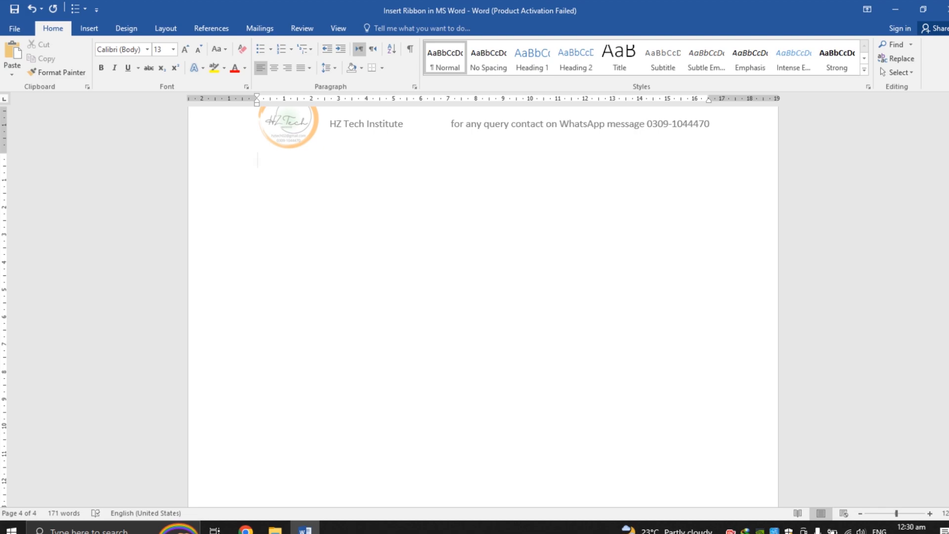
{"action": "left_click_drag", "start_coordinate": [946, 420], "coordinate": [946, 465]}
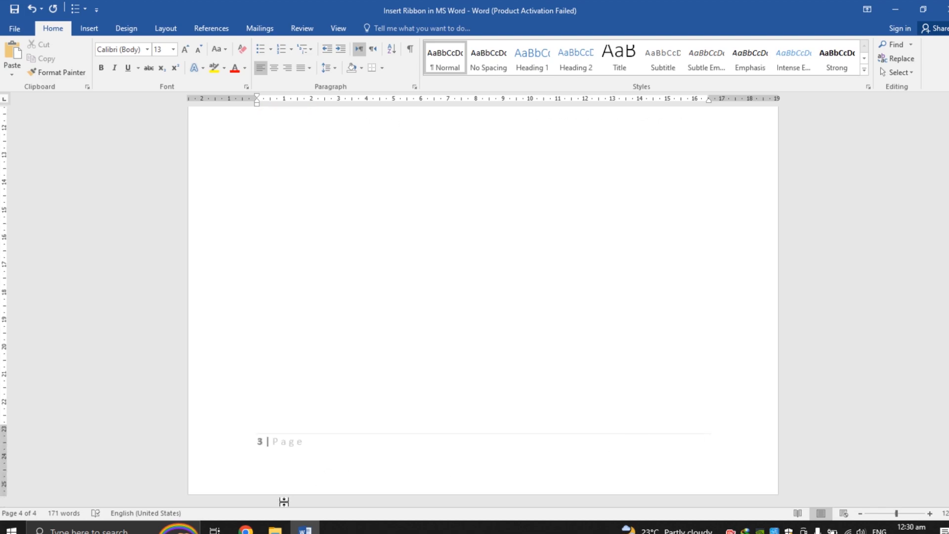
Step: Add "- 3" after the page number in the footer of the last page
{"action": "double_click", "coordinate": [264, 443]}
{"action": "left_click", "coordinate": [265, 443]}
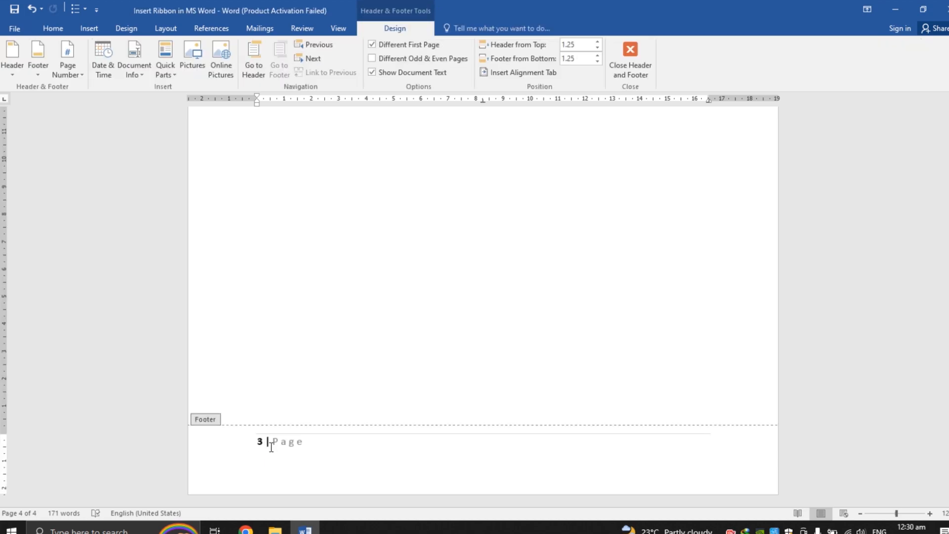
{"action": "type", "text": "- 3"}
{"action": "double_click", "coordinate": [401, 239]}
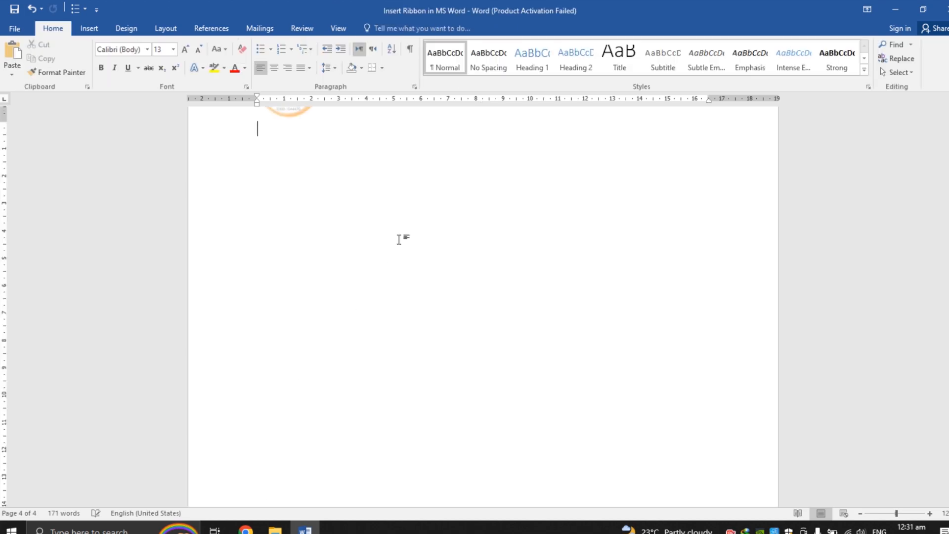
Step: Scroll through the pages to check the page numbers in each footer
{"action": "left_click_drag", "start_coordinate": [945, 438], "coordinate": [944, 487]}
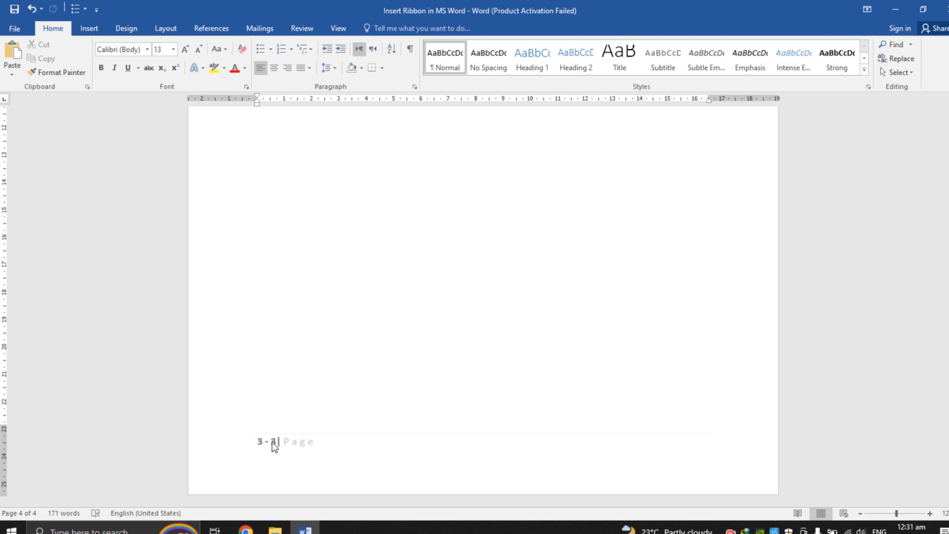
{"action": "left_click_drag", "start_coordinate": [945, 465], "coordinate": [945, 487]}
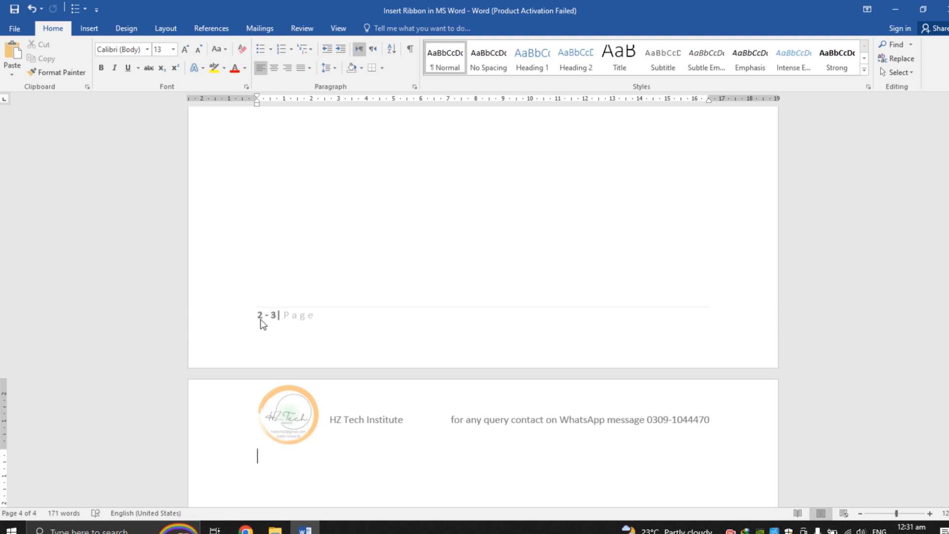
{"action": "left_click_drag", "start_coordinate": [948, 389], "coordinate": [948, 267]}
{"action": "left_click_drag", "start_coordinate": [948, 176], "coordinate": [948, 187]}
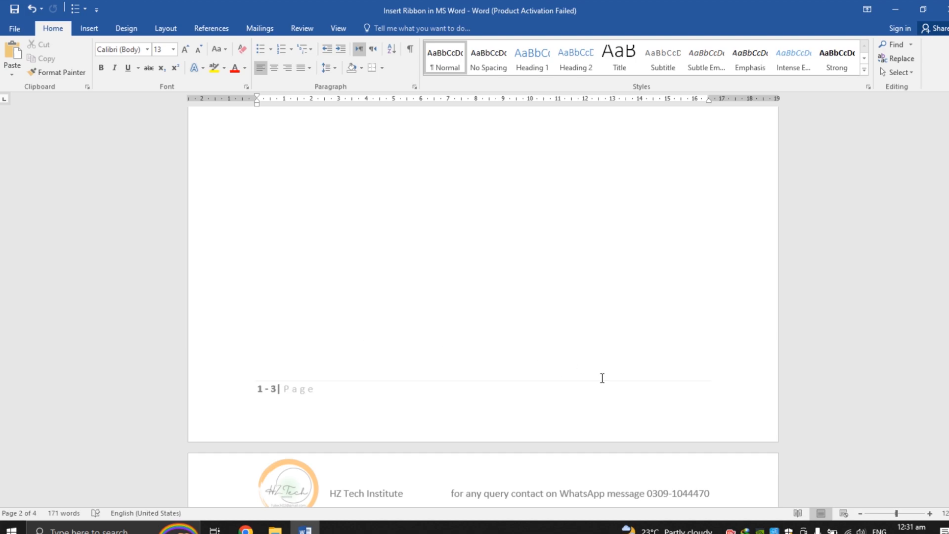
{"action": "left_click_drag", "start_coordinate": [948, 295], "coordinate": [948, 378]}
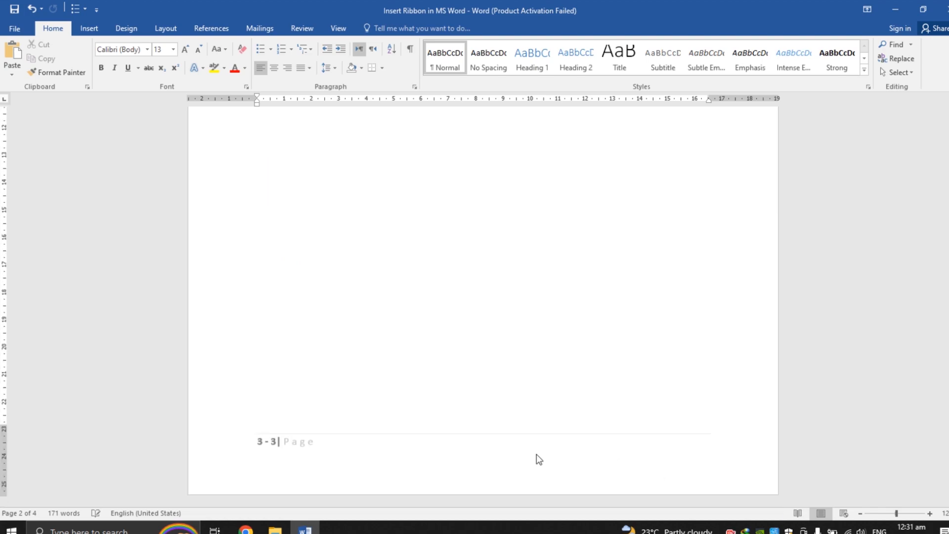
Step: Delete the added page break to remove the extra blank pages
{"action": "left_click", "coordinate": [522, 368]}
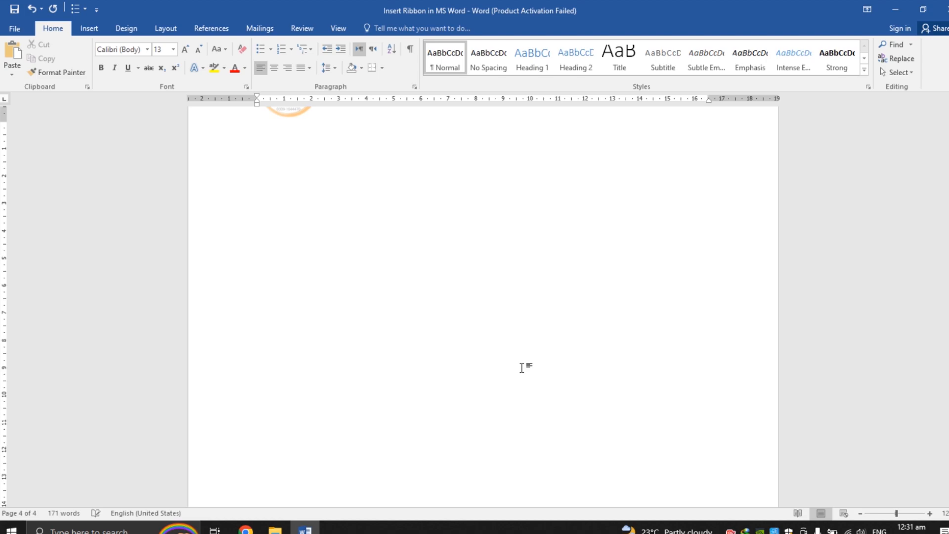
{"action": "key", "text": "BackSpace"}
{"action": "scroll", "coordinate": [512, 315], "scroll_direction": "up", "scroll_amount": 8}
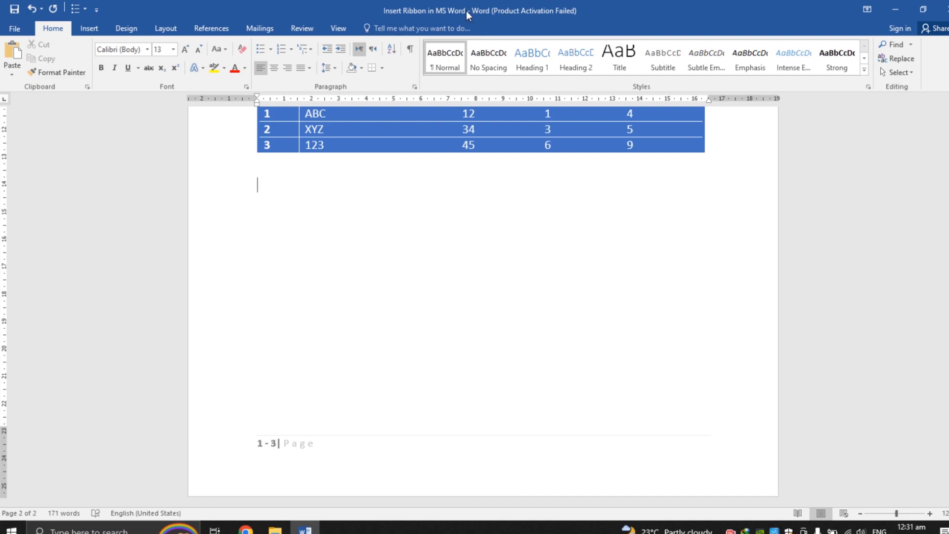
Step: Delete the "- 3" text after the page number in the footer
{"action": "double_click", "coordinate": [277, 444]}
{"action": "key", "text": "BackSpace"}
{"action": "key", "text": "BackSpace"}
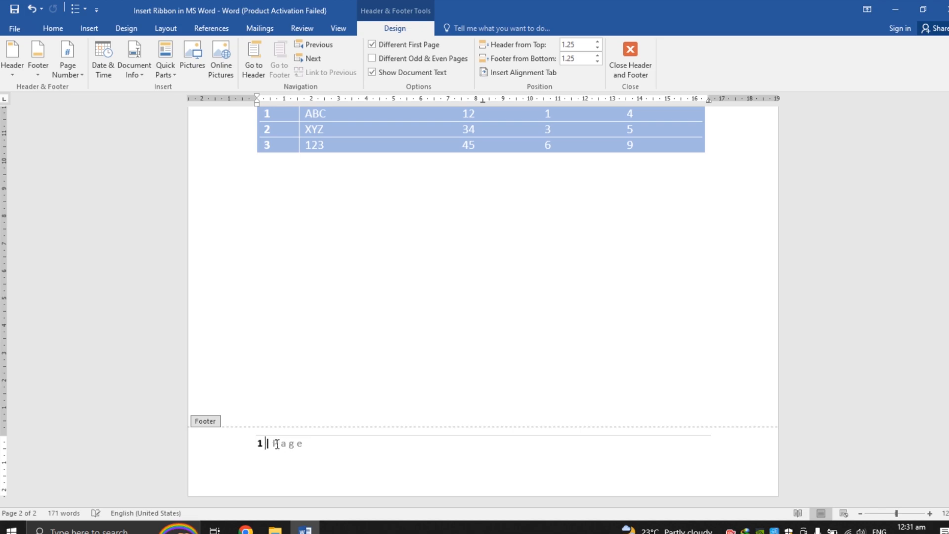
Step: Leave the footer and insert an Austin Quote text box, moving it just below the table at the left margin
{"action": "double_click", "coordinate": [254, 308]}
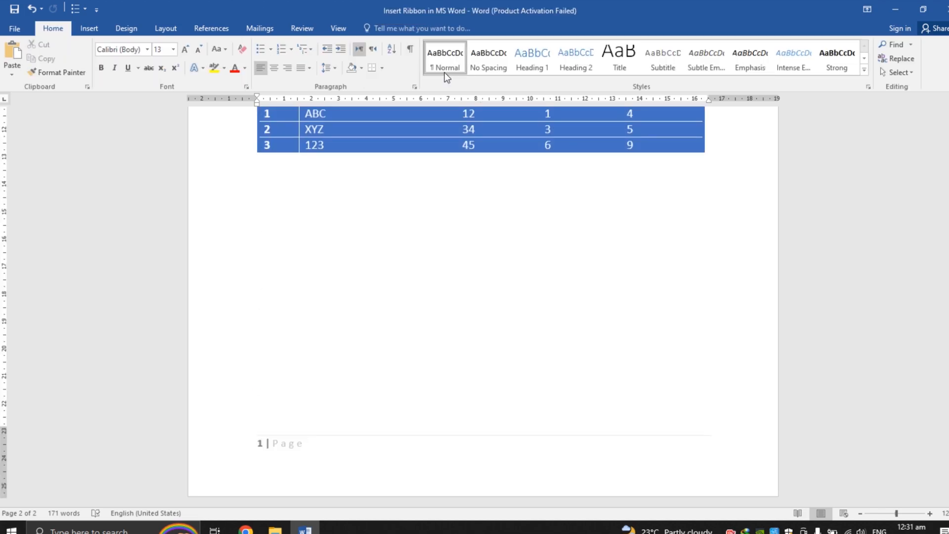
{"action": "left_click", "coordinate": [102, 30]}
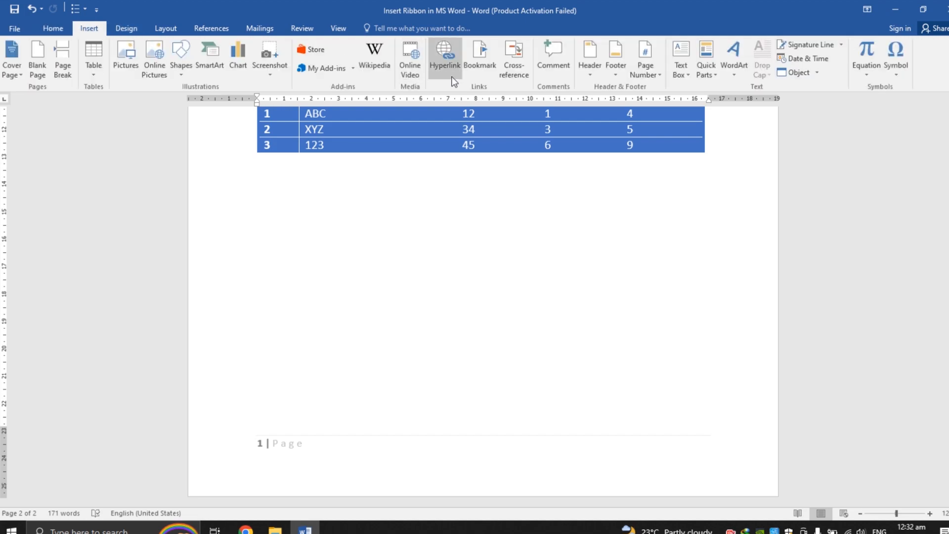
{"action": "left_click", "coordinate": [685, 77]}
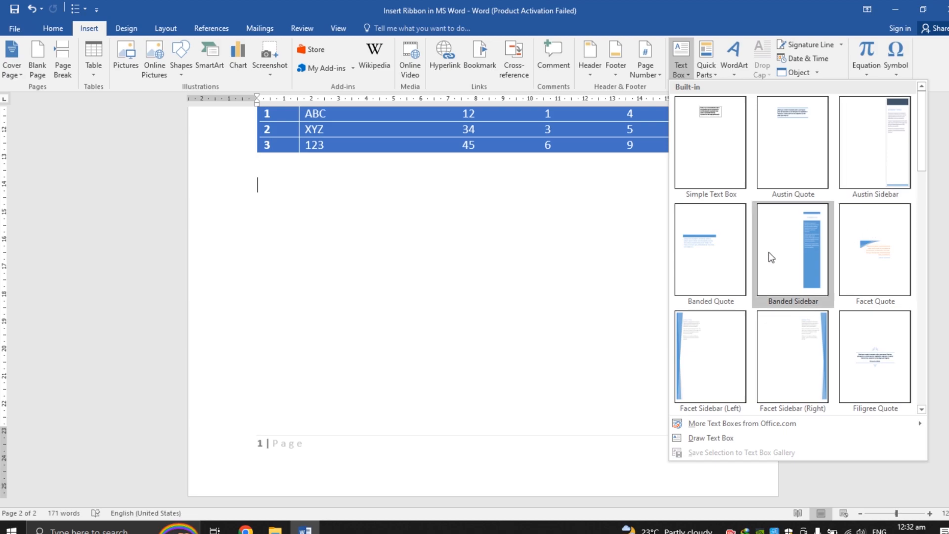
{"action": "left_click", "coordinate": [764, 104]}
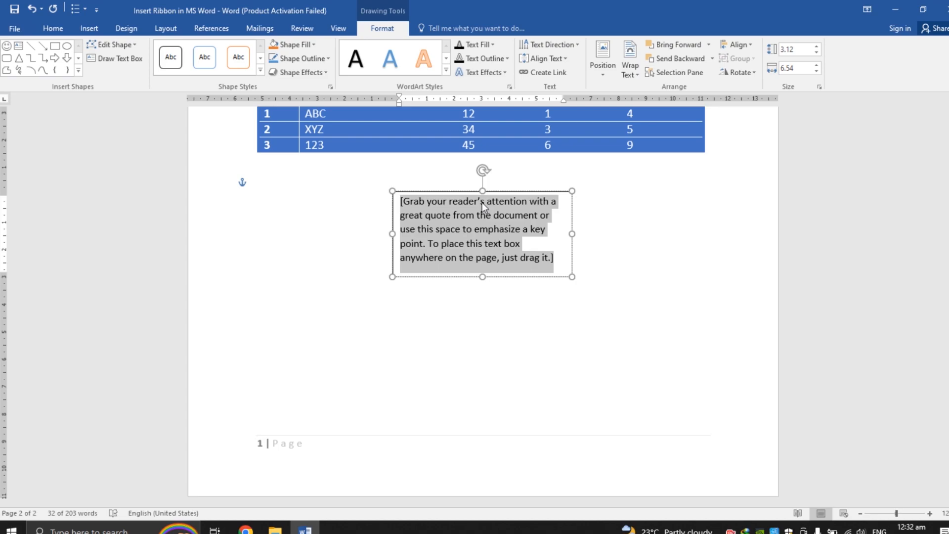
{"action": "left_click_drag", "start_coordinate": [447, 190], "coordinate": [327, 216]}
{"action": "left_click", "coordinate": [503, 296]}
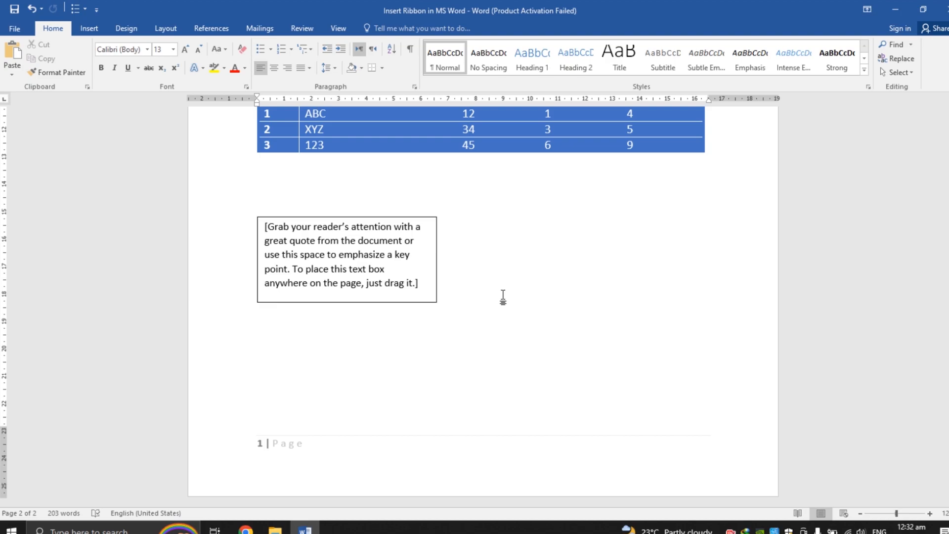
Step: Copy the text box, paste a duplicate, and move the copy to the right side beside the original
{"action": "left_click", "coordinate": [407, 219]}
{"action": "right_click", "coordinate": [407, 219]}
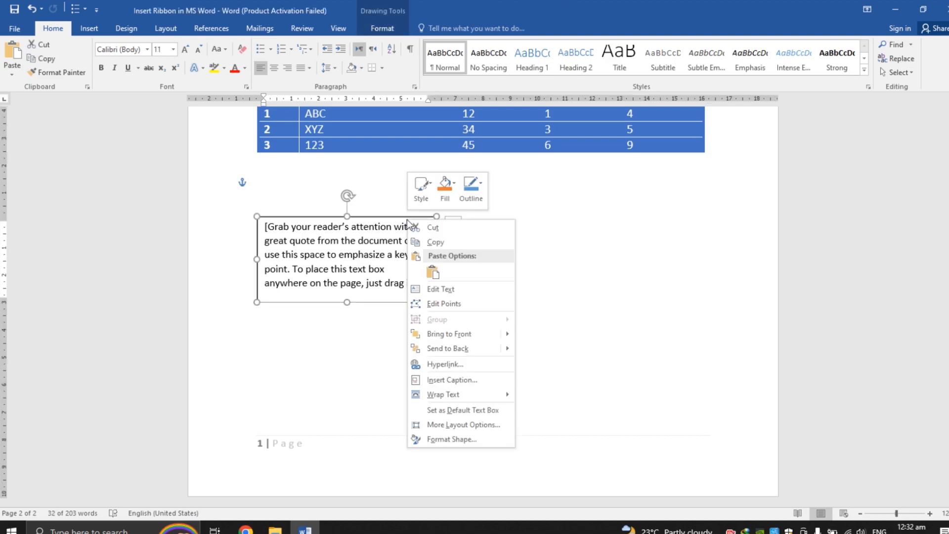
{"action": "left_click", "coordinate": [432, 242]}
{"action": "right_click", "coordinate": [496, 235]}
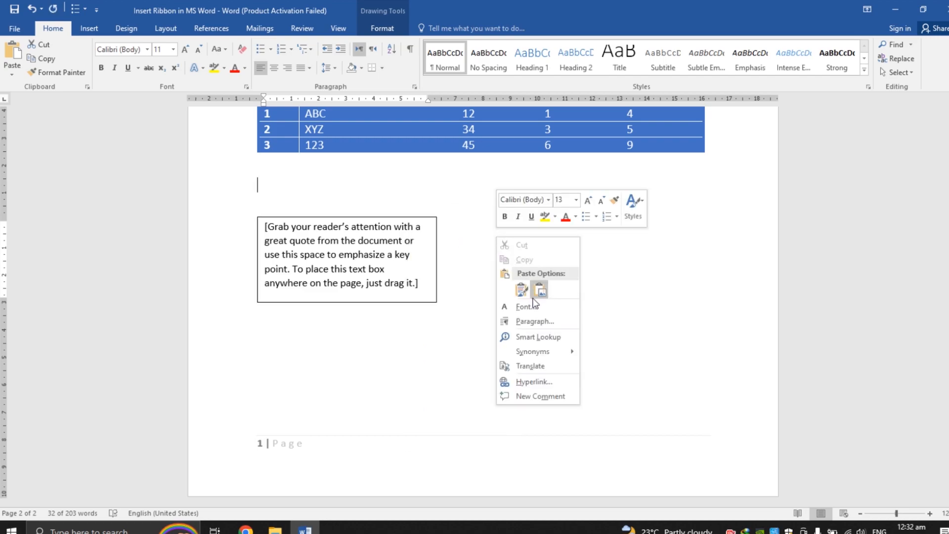
{"action": "left_click", "coordinate": [522, 290]}
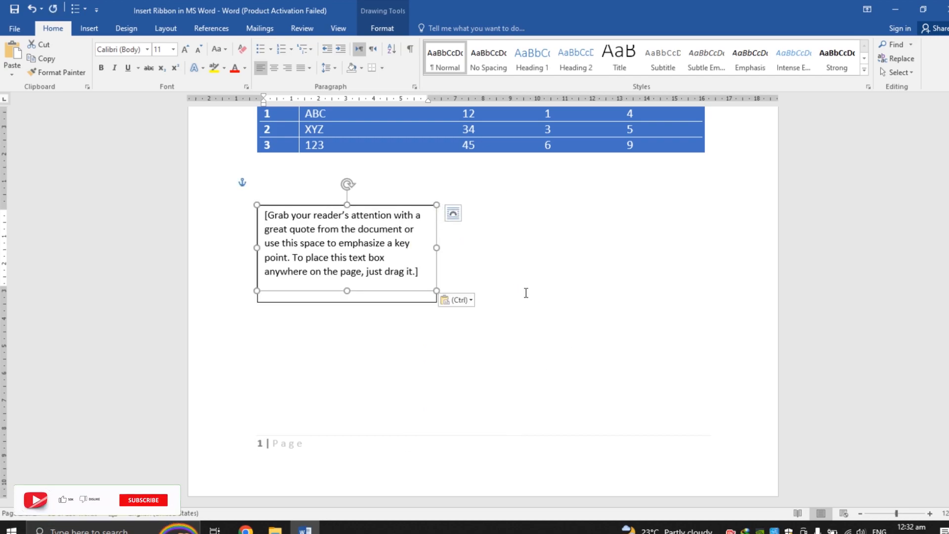
{"action": "left_click", "coordinate": [396, 209]}
{"action": "left_click_drag", "start_coordinate": [370, 204], "coordinate": [648, 216]}
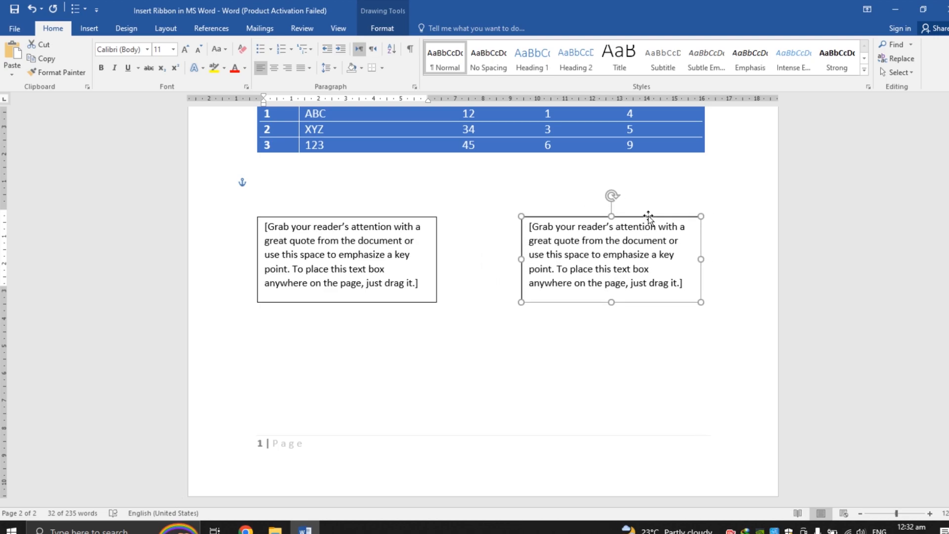
{"action": "left_click", "coordinate": [501, 199]}
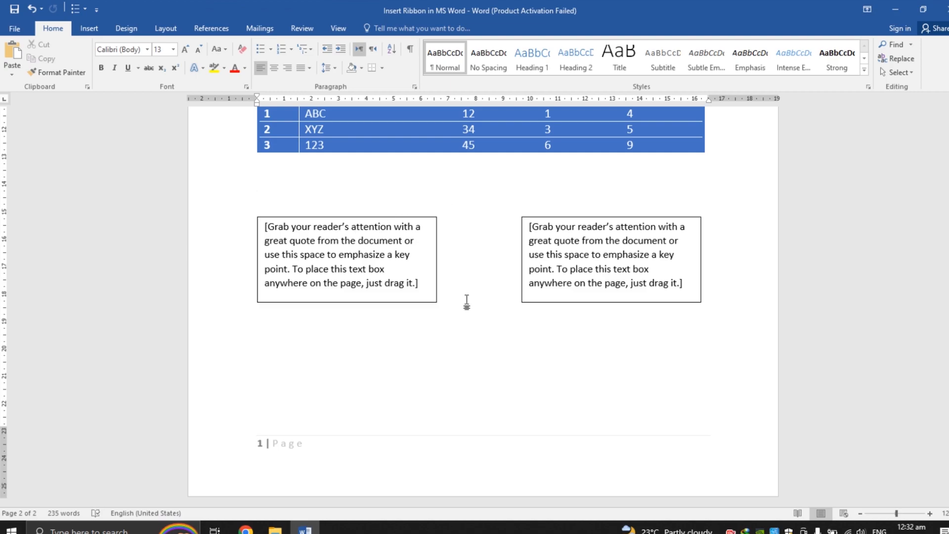
Step: Remove the outline from the left text box
{"action": "left_click", "coordinate": [423, 283]}
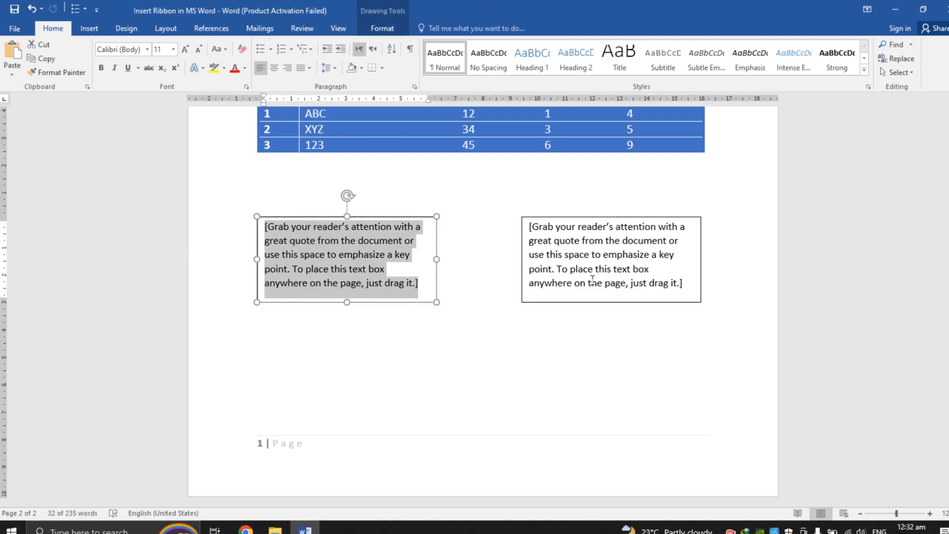
{"action": "left_click", "coordinate": [689, 286]}
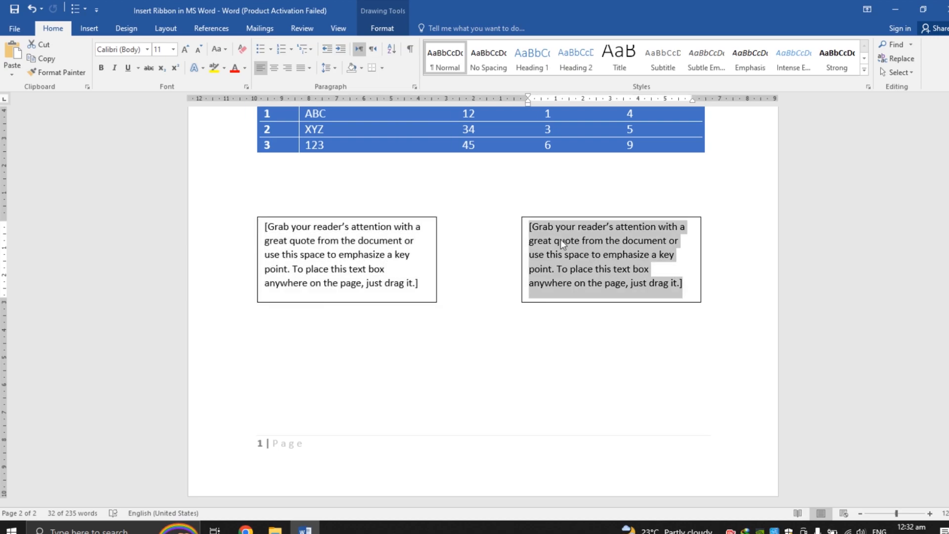
{"action": "left_click", "coordinate": [524, 205]}
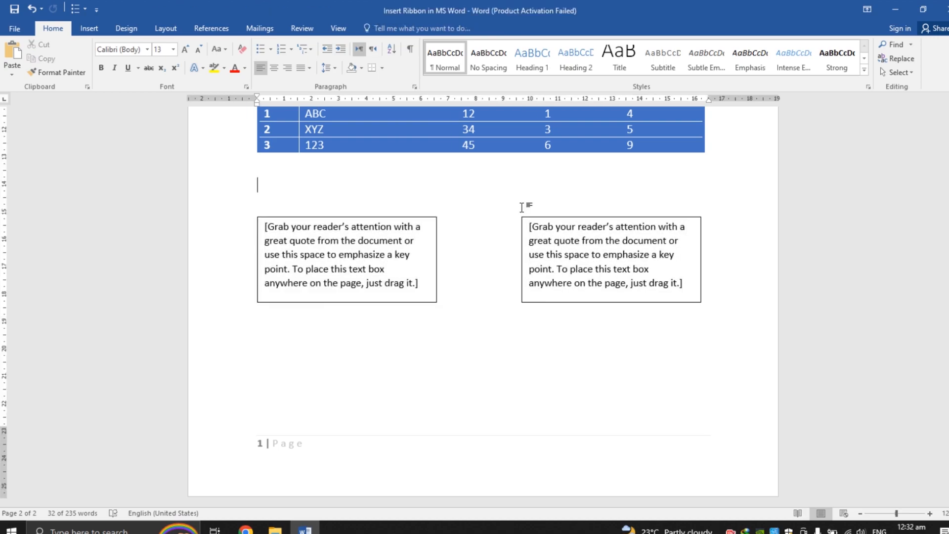
{"action": "right_click", "coordinate": [436, 242]}
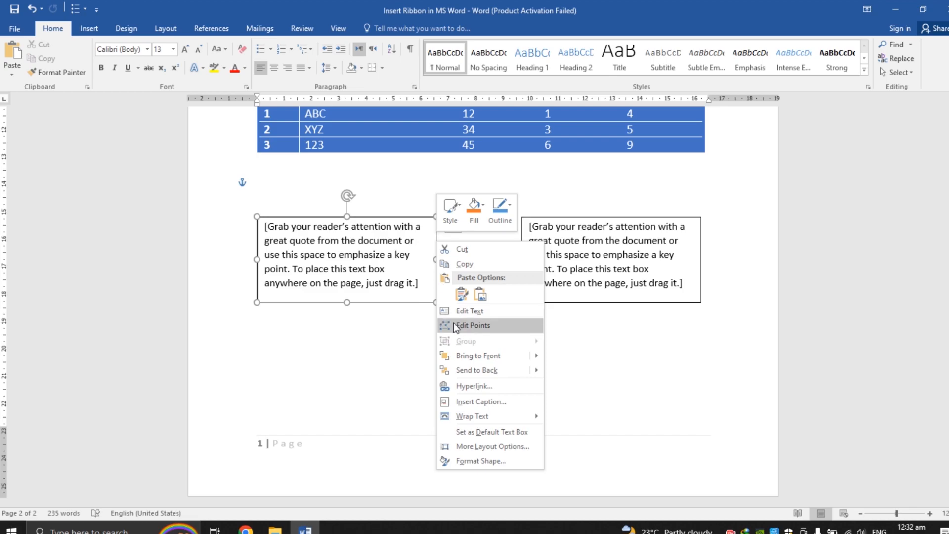
{"action": "mouse_move", "coordinate": [478, 374]}
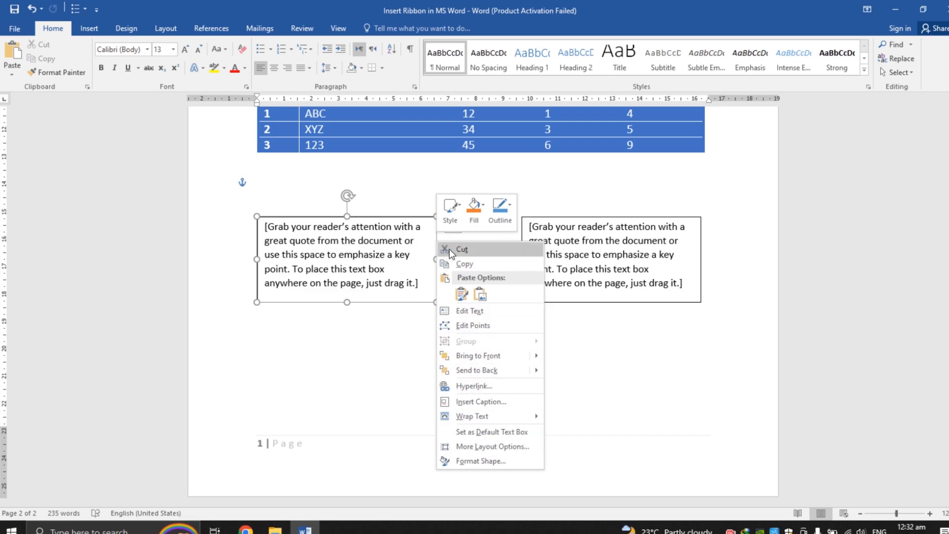
{"action": "left_click", "coordinate": [450, 212]}
{"action": "left_click", "coordinate": [507, 217]}
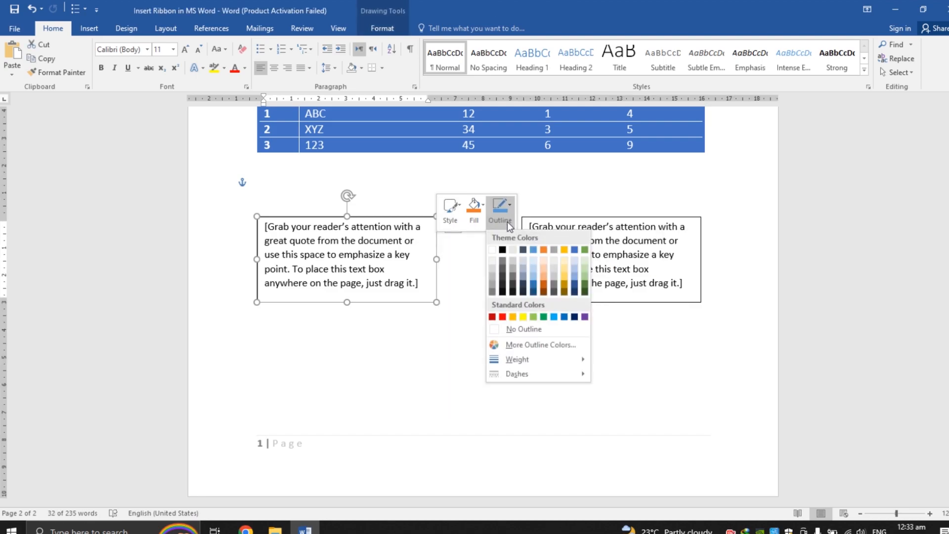
{"action": "left_click", "coordinate": [517, 329]}
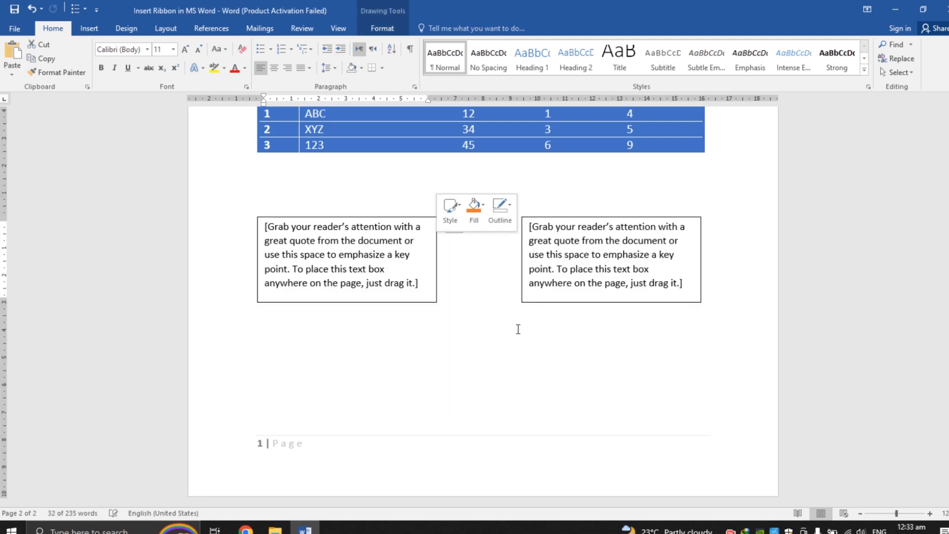
{"action": "left_click", "coordinate": [452, 328]}
Step: Remove the outline from the right text box as well
{"action": "triple_click", "coordinate": [329, 259]}
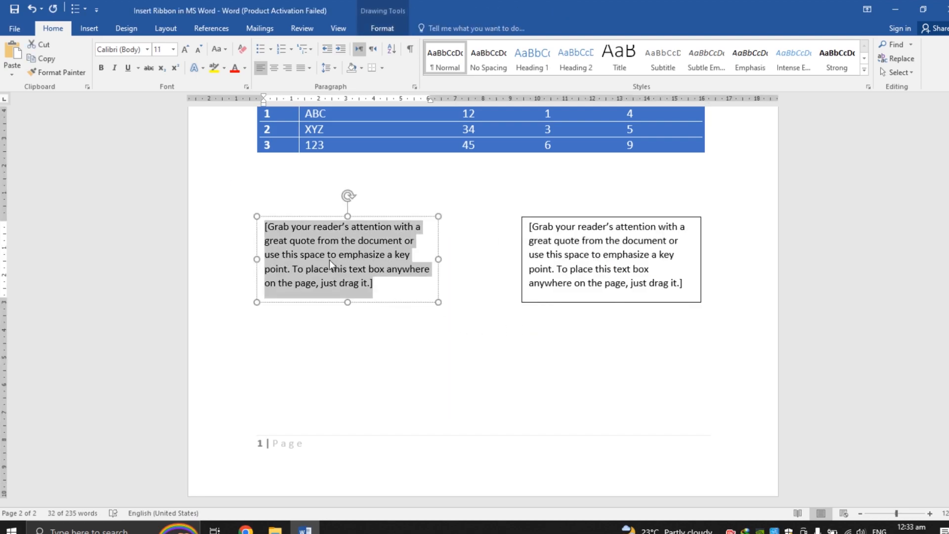
{"action": "left_click", "coordinate": [390, 321]}
{"action": "left_click", "coordinate": [382, 288]}
{"action": "left_click", "coordinate": [587, 303]}
{"action": "right_click", "coordinate": [587, 304]}
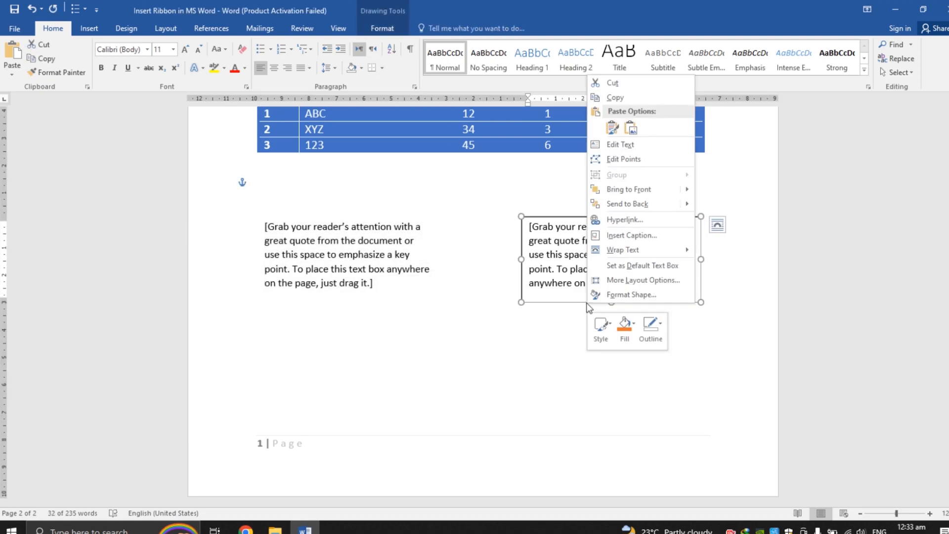
{"action": "left_click", "coordinate": [653, 326]}
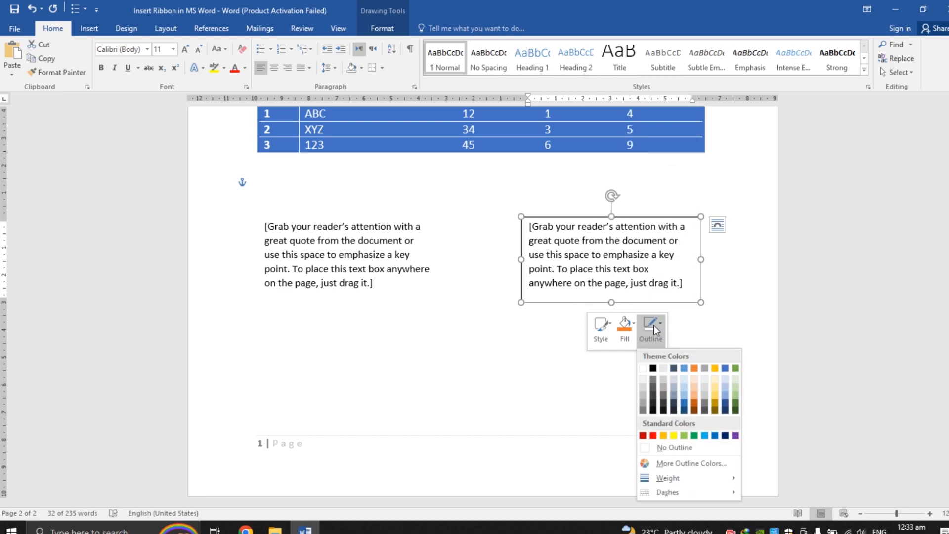
{"action": "left_click", "coordinate": [690, 447]}
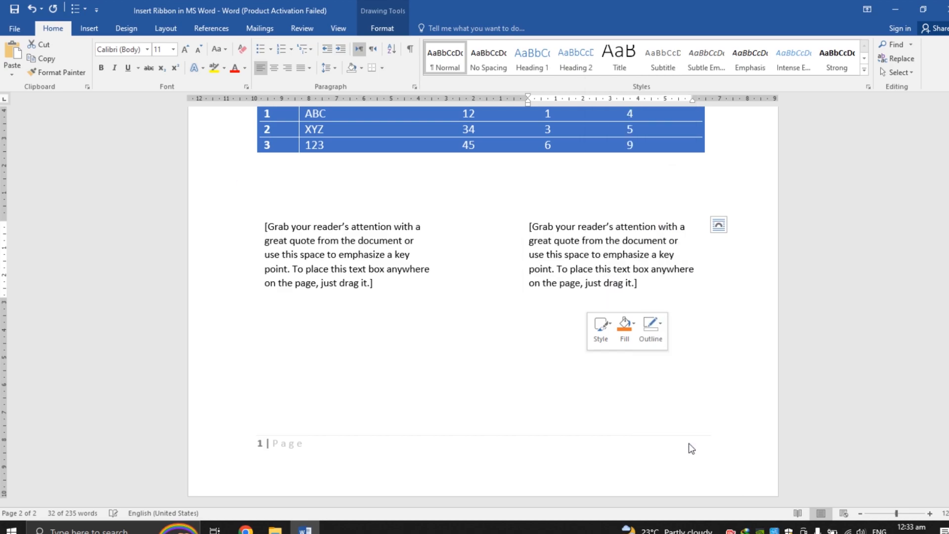
{"action": "left_click", "coordinate": [612, 387]}
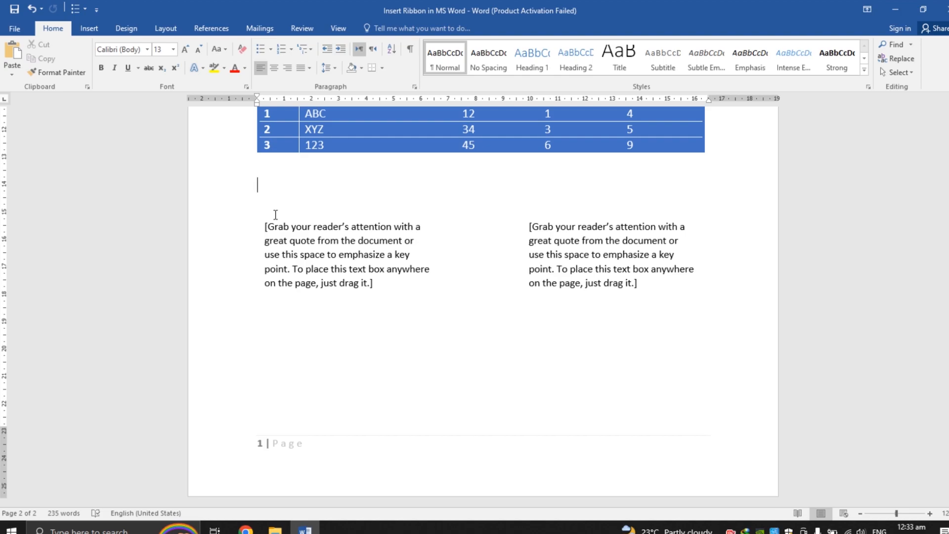
Step: Undo the last action
{"action": "key", "text": "ctrl+z"}
{"action": "scroll", "coordinate": [483, 306], "scroll_direction": "up", "scroll_amount": 8}
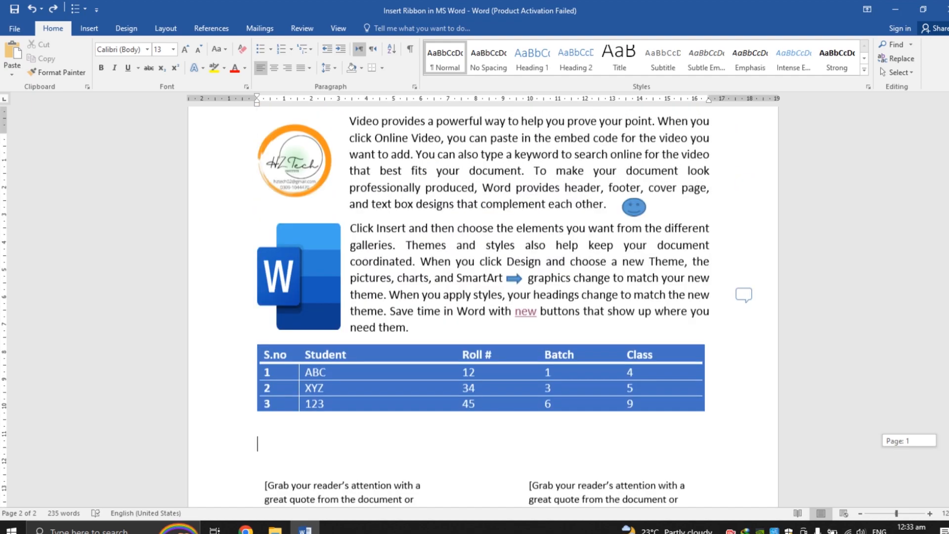
{"action": "scroll", "coordinate": [494, 352], "scroll_direction": "down", "scroll_amount": 7}
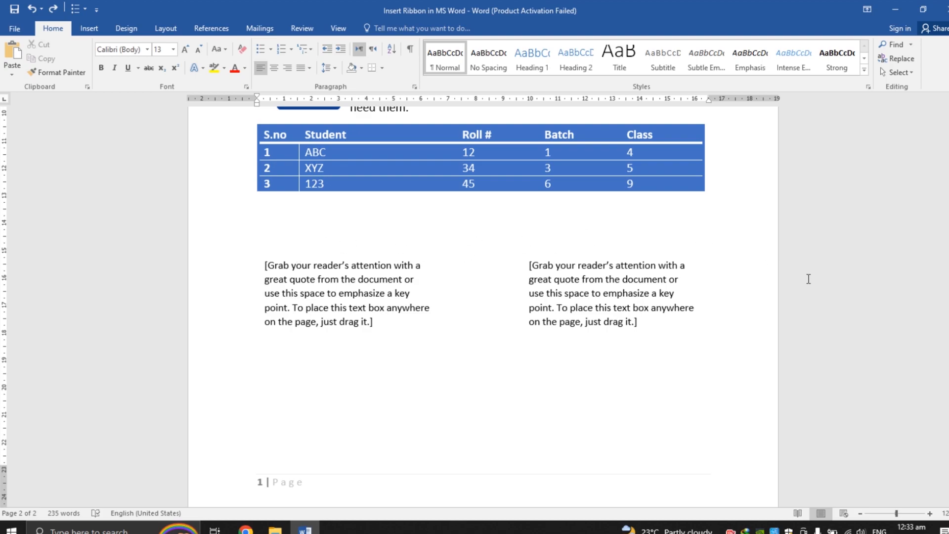
{"action": "left_click_drag", "start_coordinate": [947, 404], "coordinate": [948, 383]}
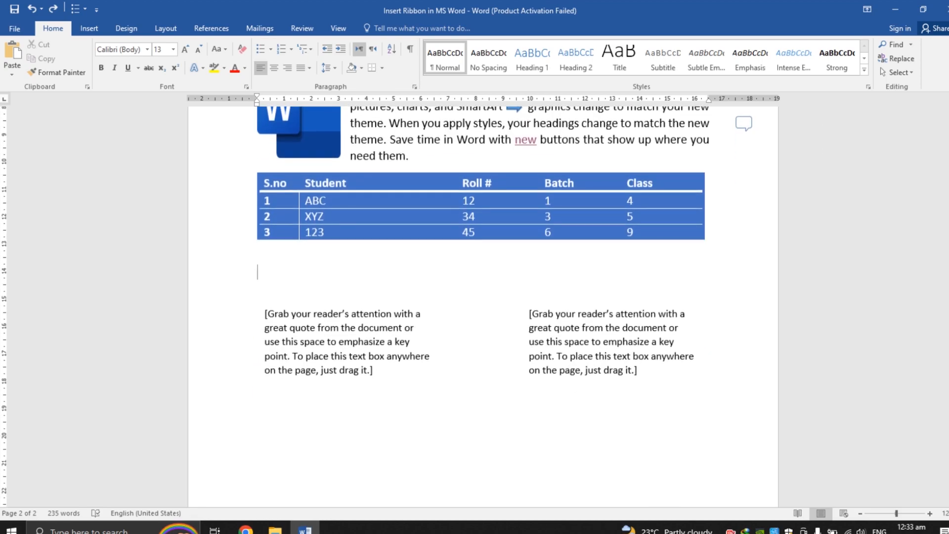
{"action": "left_click", "coordinate": [587, 332]}
{"action": "left_click", "coordinate": [345, 352]}
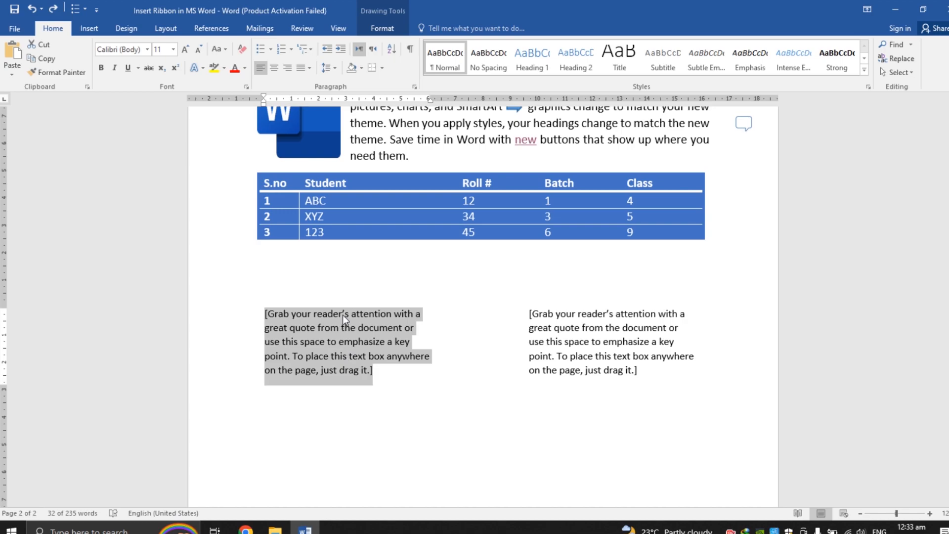
{"action": "left_click", "coordinate": [332, 282]}
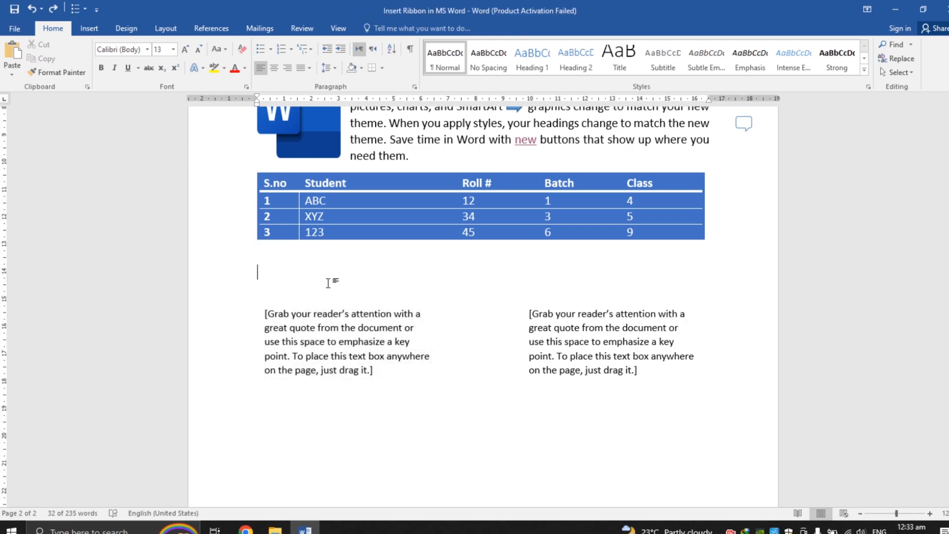
Step: Browse the Quick Parts options, including AutoText and Field, and open the WordArt gallery
{"action": "left_click", "coordinate": [90, 28]}
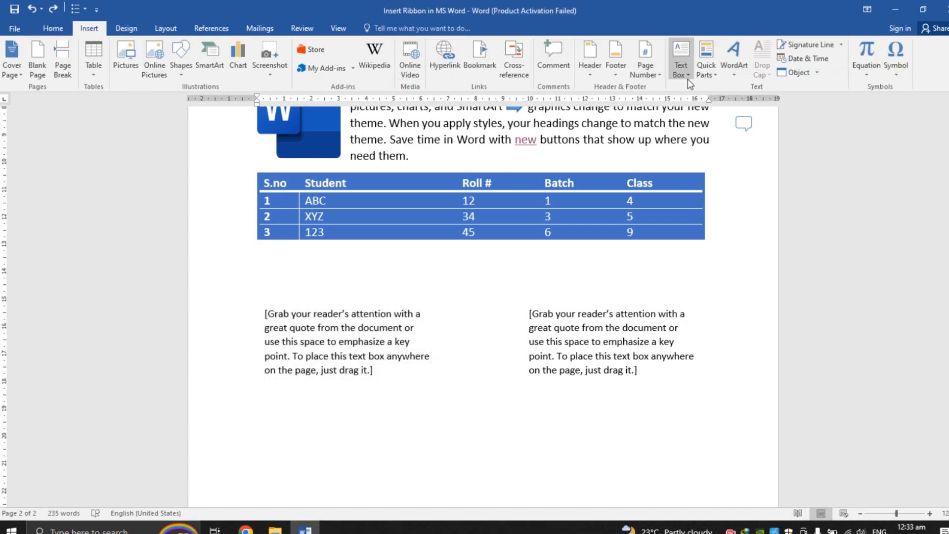
{"action": "left_click", "coordinate": [707, 75]}
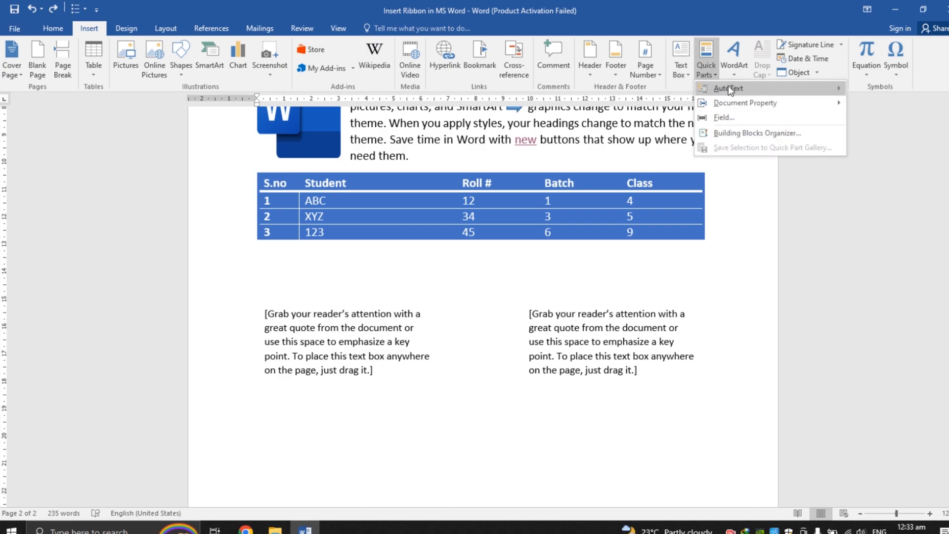
{"action": "mouse_move", "coordinate": [728, 87]}
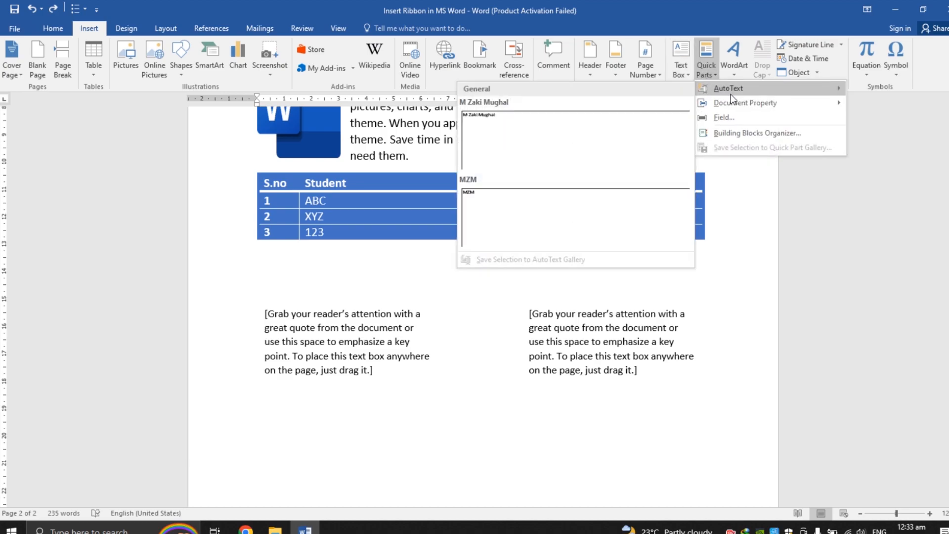
{"action": "mouse_move", "coordinate": [735, 105]}
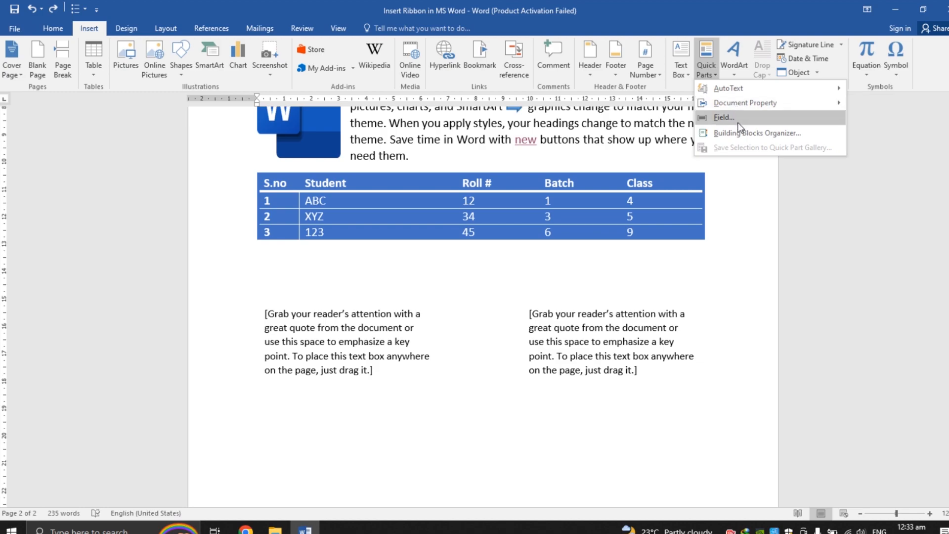
{"action": "left_click", "coordinate": [732, 77]}
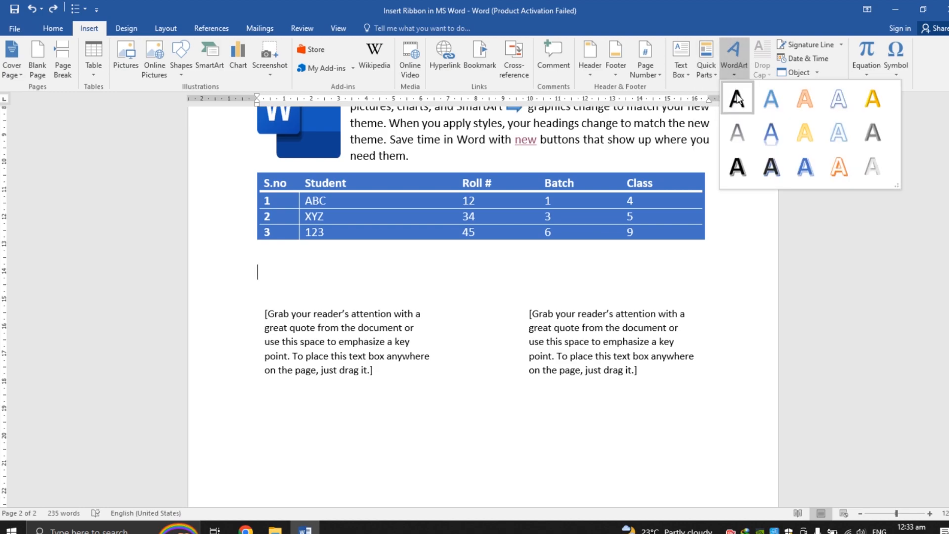
Step: Select the right text box and insert its text as WordArt using the orange style in the first row
{"action": "left_click", "coordinate": [610, 327]}
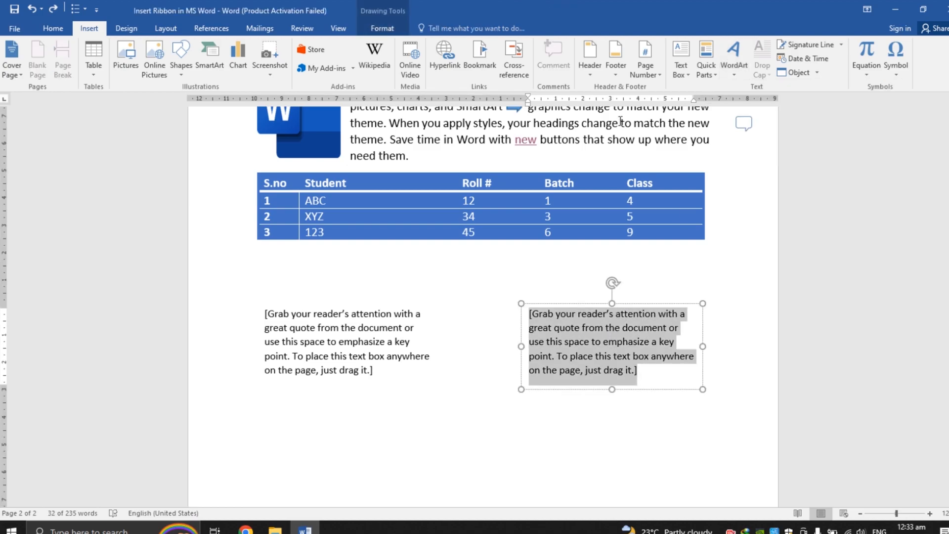
{"action": "left_click", "coordinate": [735, 78]}
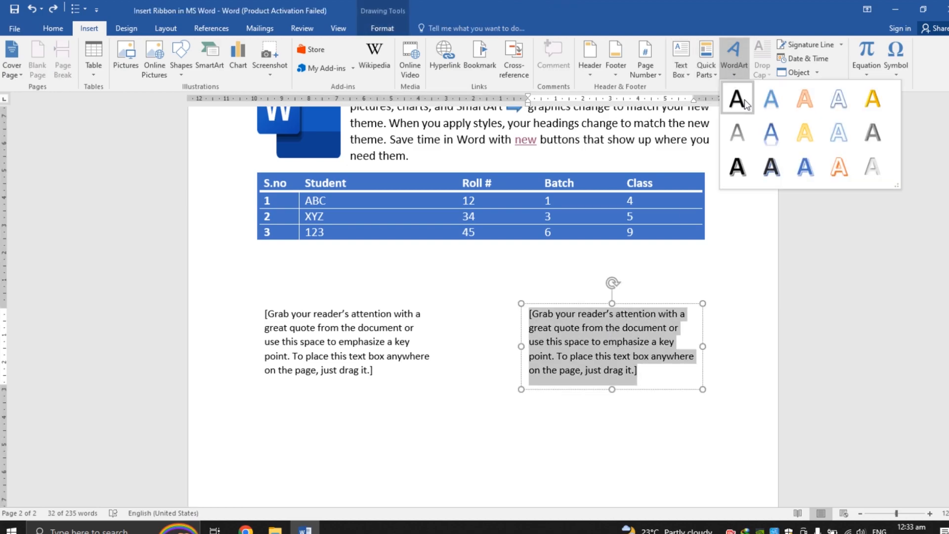
{"action": "left_click", "coordinate": [799, 109]}
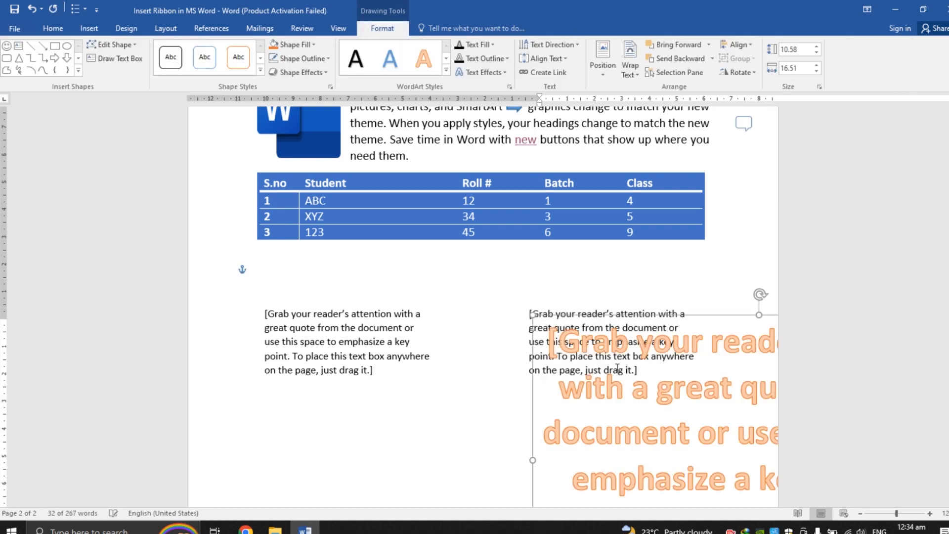
Step: Drag the WordArt up over the table, then undo both the move and the WordArt conversion
{"action": "left_click_drag", "start_coordinate": [722, 314], "coordinate": [438, 229]}
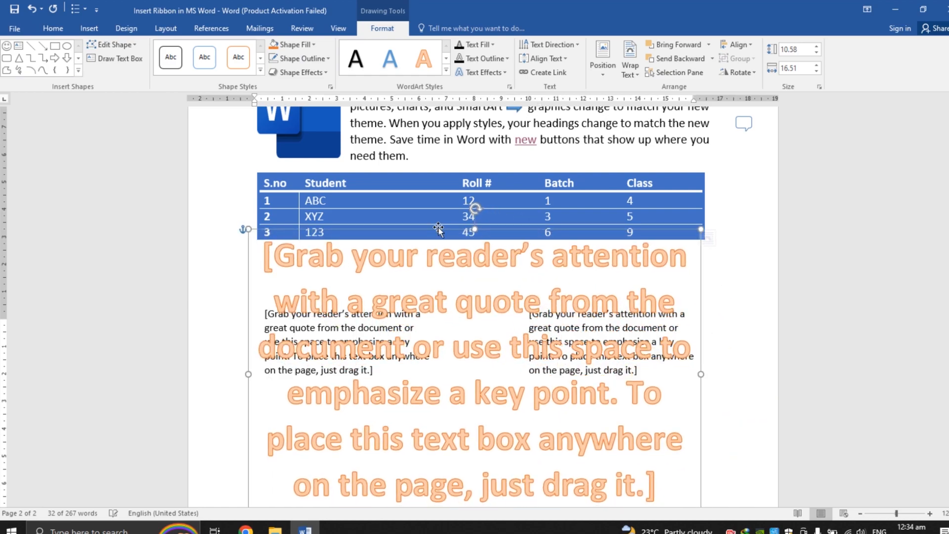
{"action": "key", "text": "ctrl+z"}
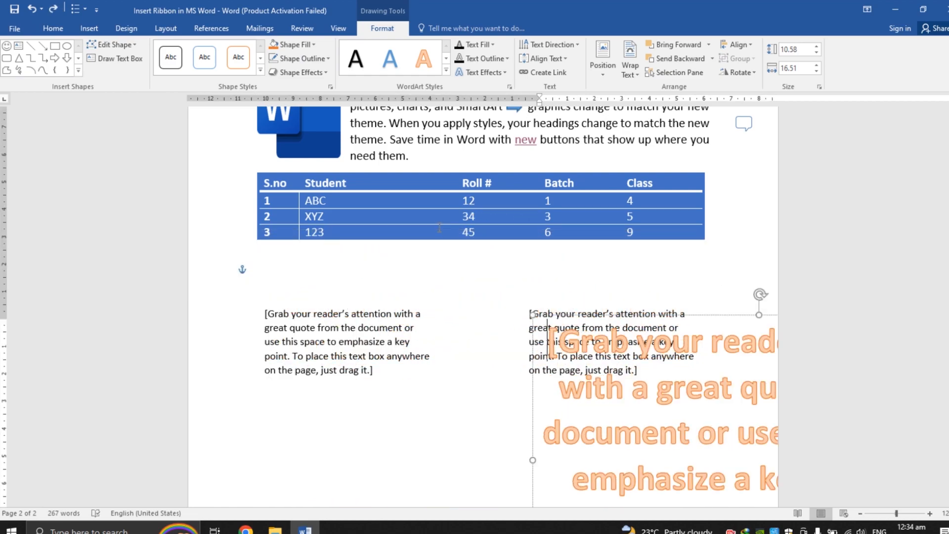
{"action": "key", "text": "ctrl+z"}
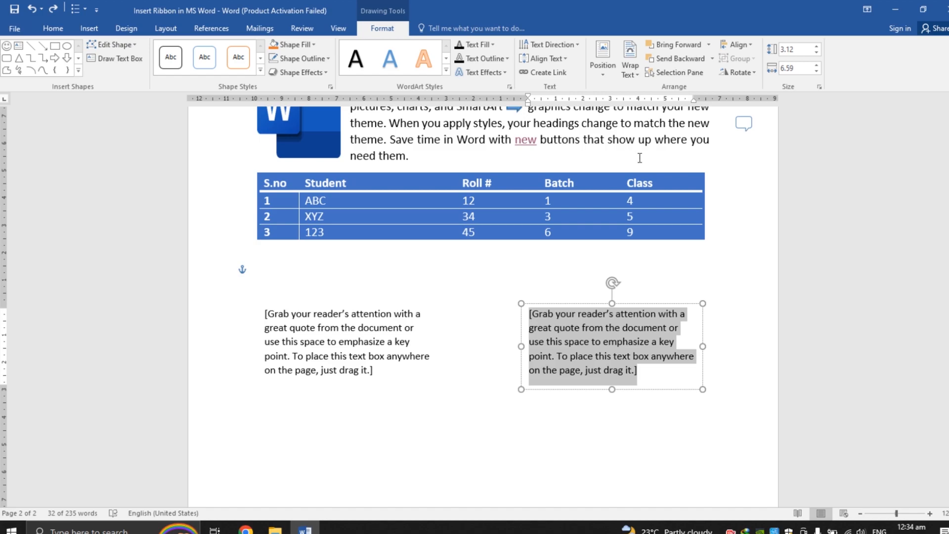
Step: Open the Signature Line options on the Insert ribbon
{"action": "left_click", "coordinate": [89, 28]}
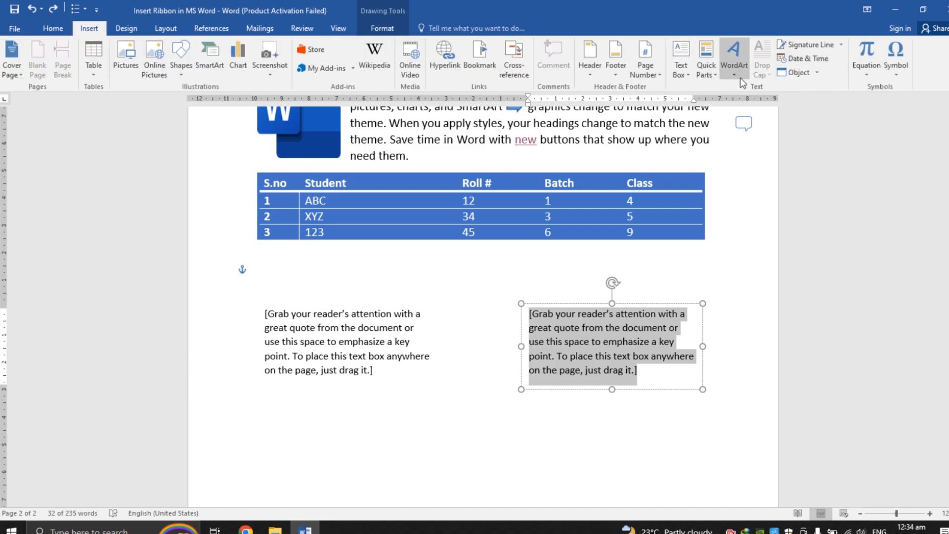
{"action": "left_click", "coordinate": [841, 45]}
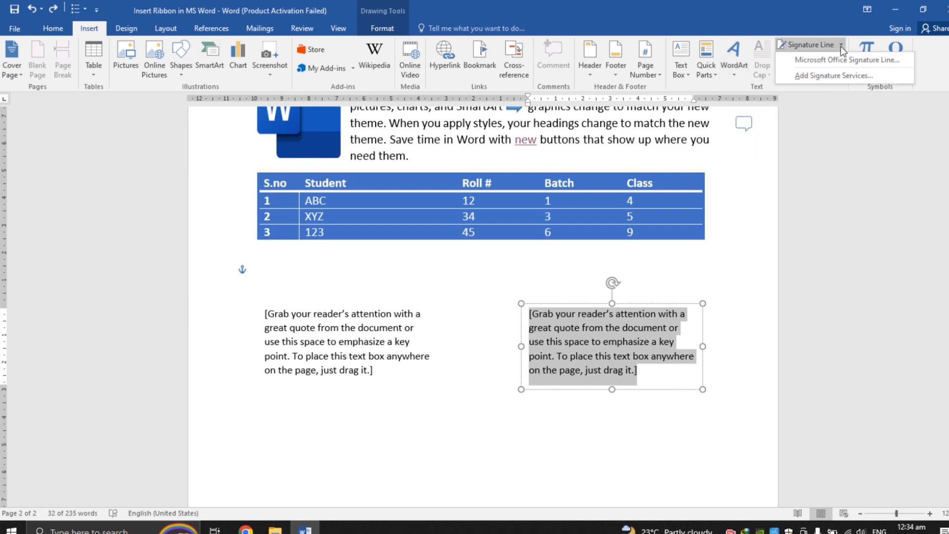
{"action": "left_click", "coordinate": [841, 76]}
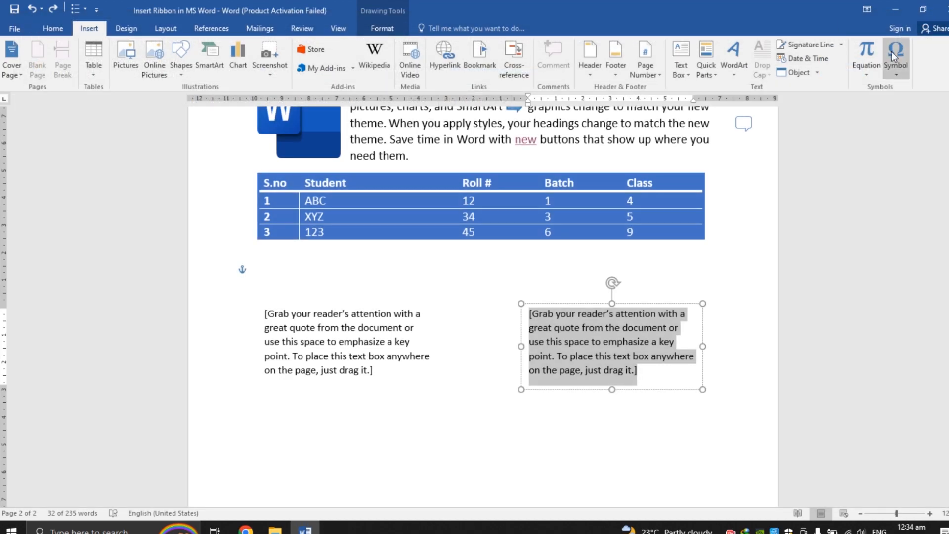
Step: Insert the current date below the table in the Friday, March 10, 2023 format
{"action": "left_click", "coordinate": [829, 58]}
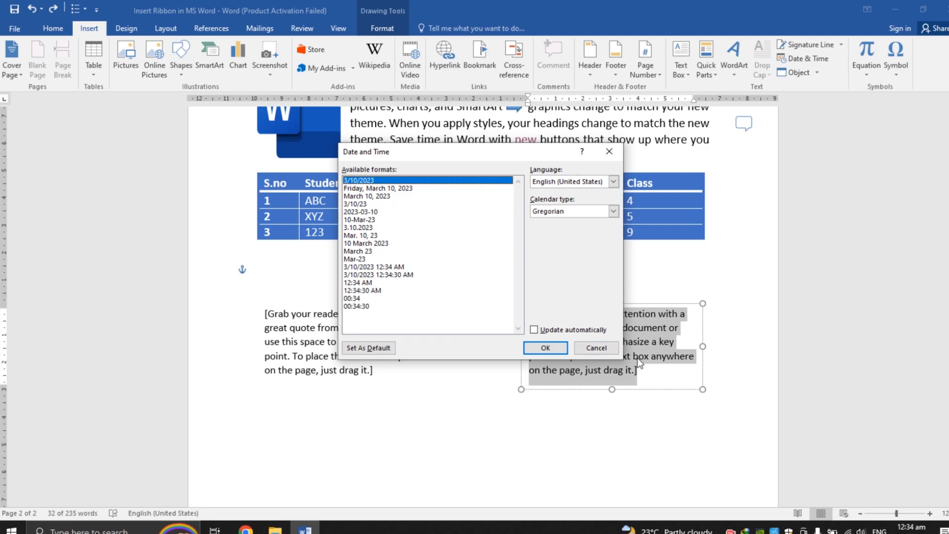
{"action": "left_click", "coordinate": [608, 351]}
{"action": "left_click", "coordinate": [331, 450]}
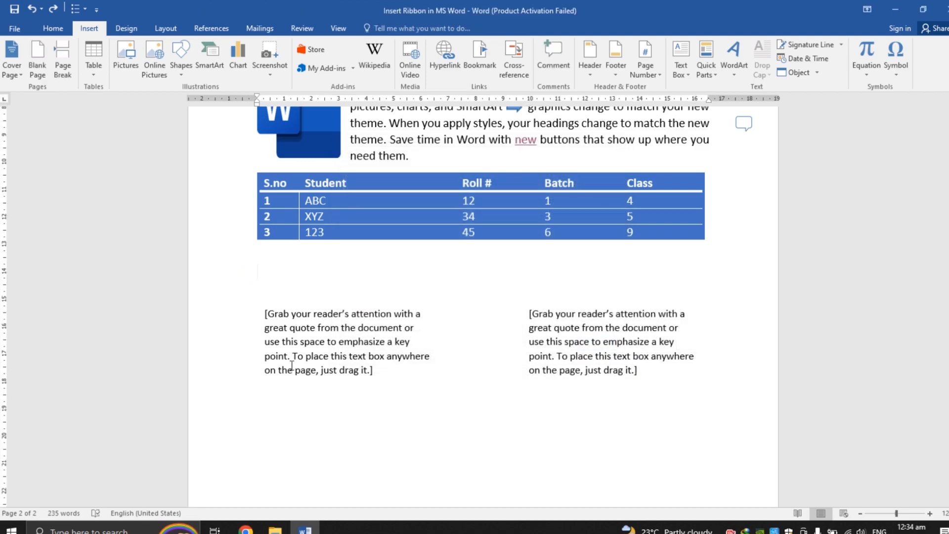
{"action": "left_click", "coordinate": [824, 59]}
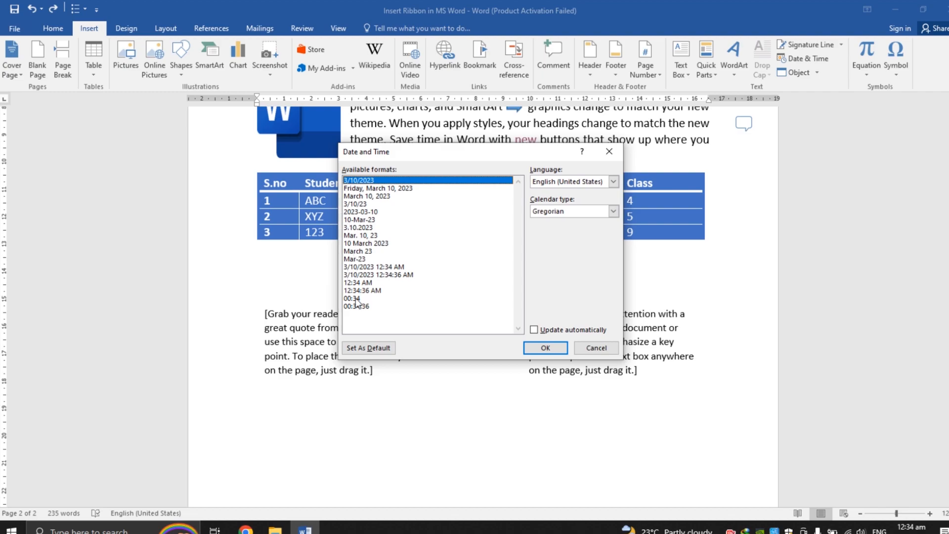
{"action": "left_click", "coordinate": [373, 188]}
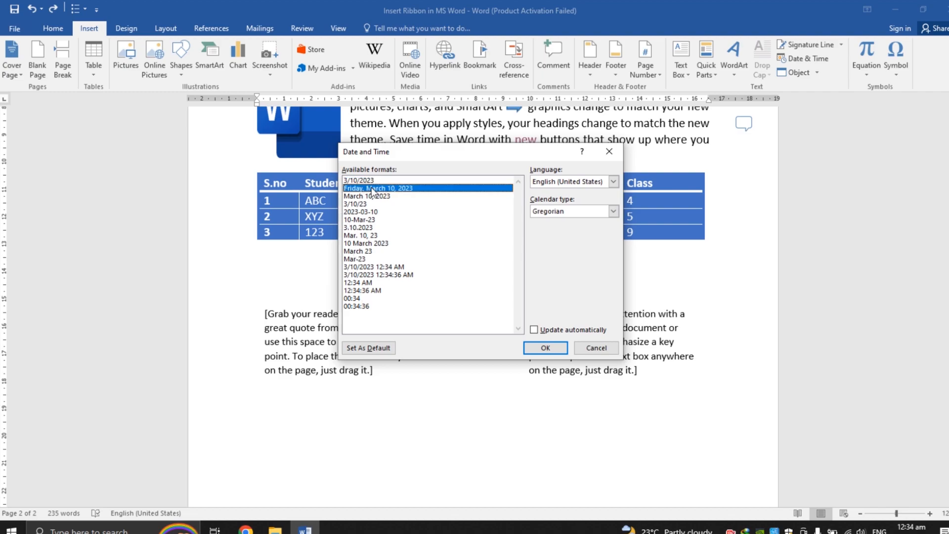
{"action": "left_click", "coordinate": [530, 347]}
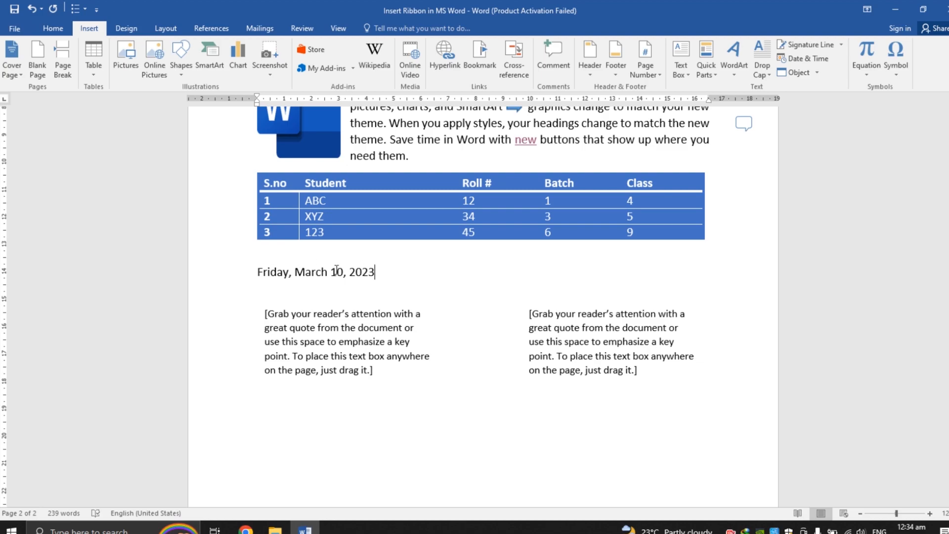
{"action": "left_click", "coordinate": [806, 58]}
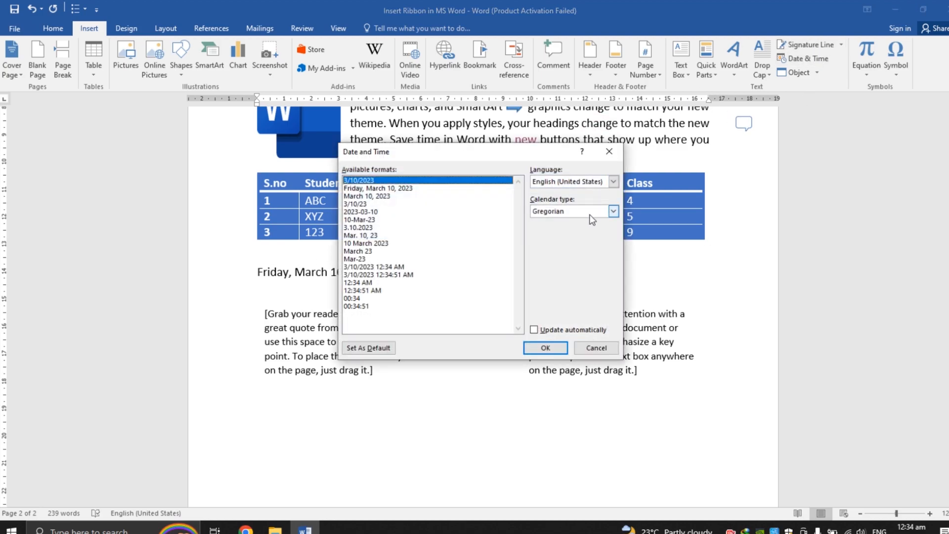
{"action": "left_click", "coordinate": [369, 347]}
{"action": "left_click", "coordinate": [464, 303]}
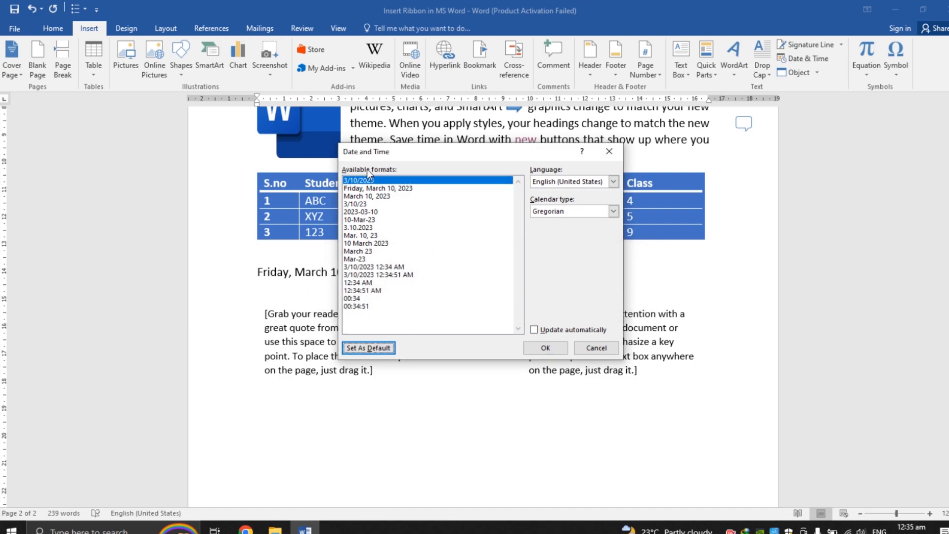
{"action": "left_click", "coordinate": [583, 352]}
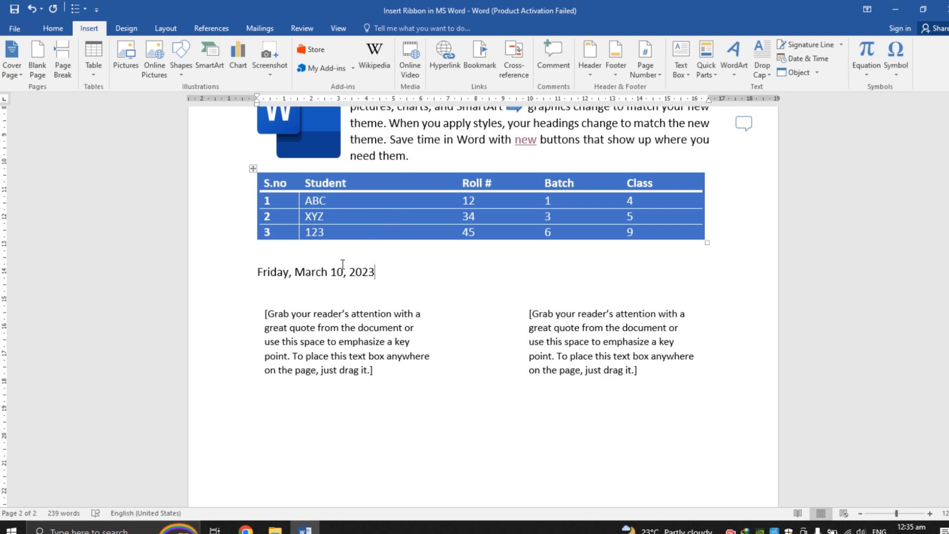
Step: Change the year of the inserted date to 2022
{"action": "key", "text": "BackSpace"}
{"action": "type", "text": "2"}
Step: Browse the object types in the Object dialog and cancel it
{"action": "left_click", "coordinate": [575, 251]}
{"action": "left_click", "coordinate": [809, 70]}
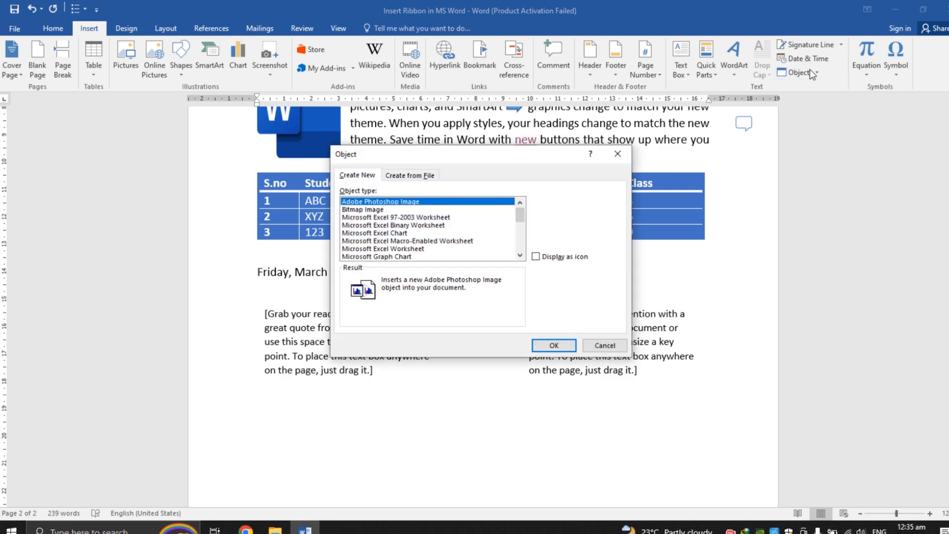
{"action": "left_click", "coordinate": [519, 256]}
{"action": "left_click", "coordinate": [520, 255]}
{"action": "left_click", "coordinate": [520, 255]}
{"action": "left_click", "coordinate": [519, 255]}
{"action": "left_click", "coordinate": [522, 257]}
{"action": "left_click", "coordinate": [522, 258]}
{"action": "left_click", "coordinate": [605, 346]}
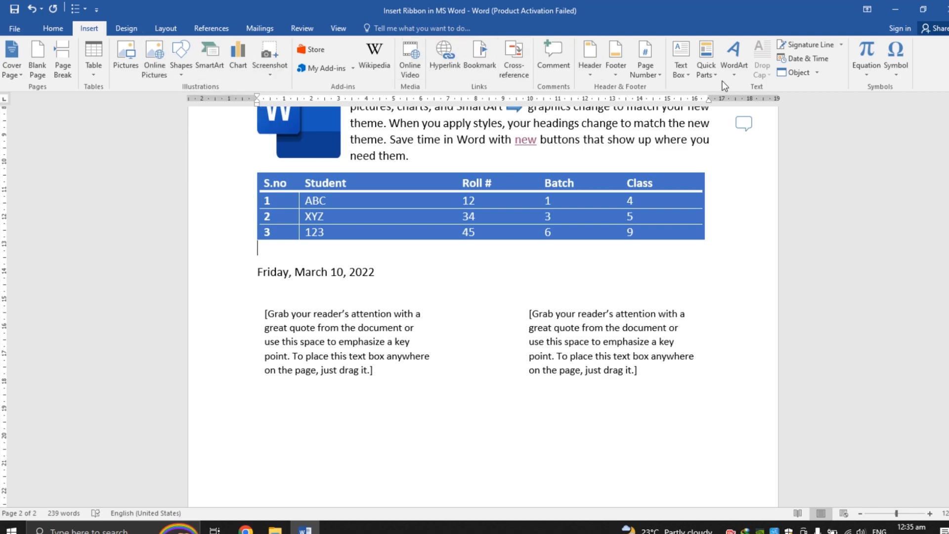
Step: Browse the built-in equations gallery without inserting one
{"action": "left_click", "coordinate": [868, 76]}
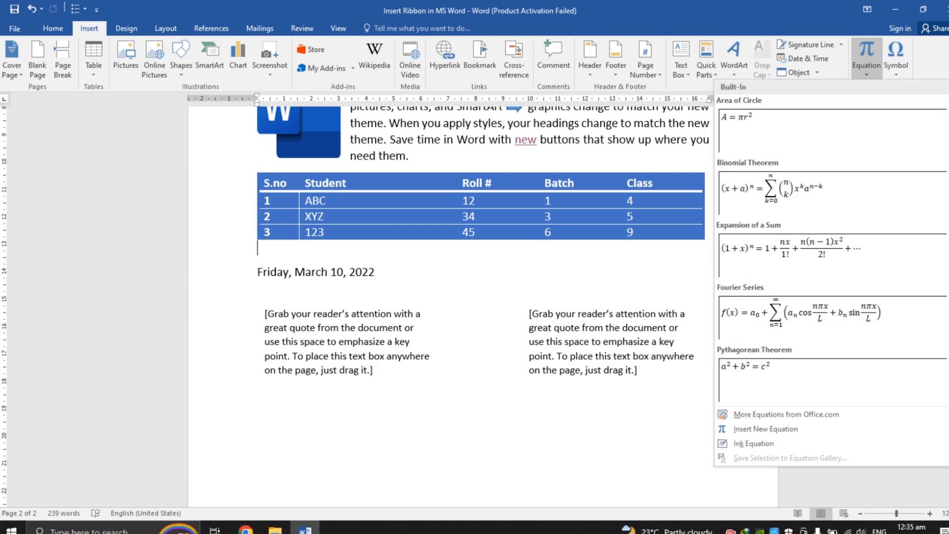
{"action": "scroll", "coordinate": [929, 141], "scroll_direction": "down", "scroll_amount": 4}
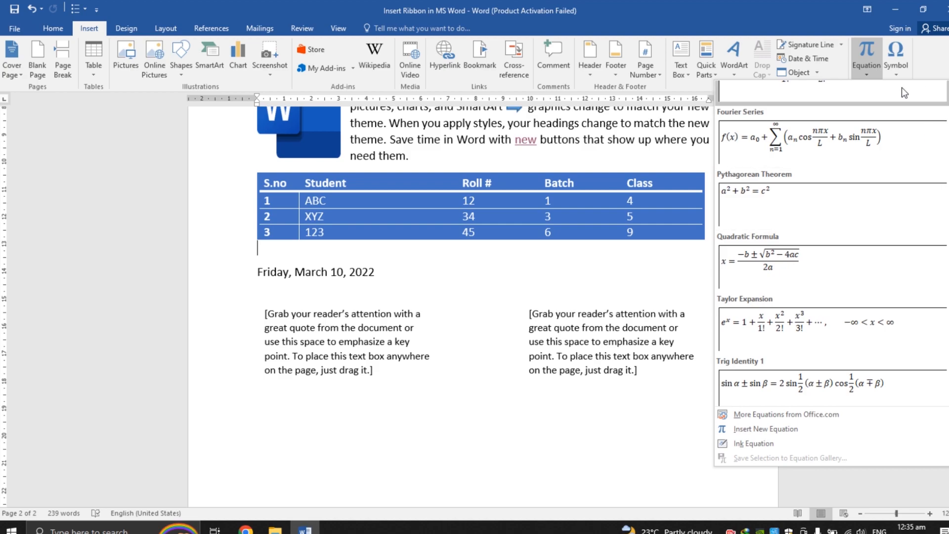
{"action": "left_click", "coordinate": [896, 73]}
{"action": "left_click", "coordinate": [884, 141]}
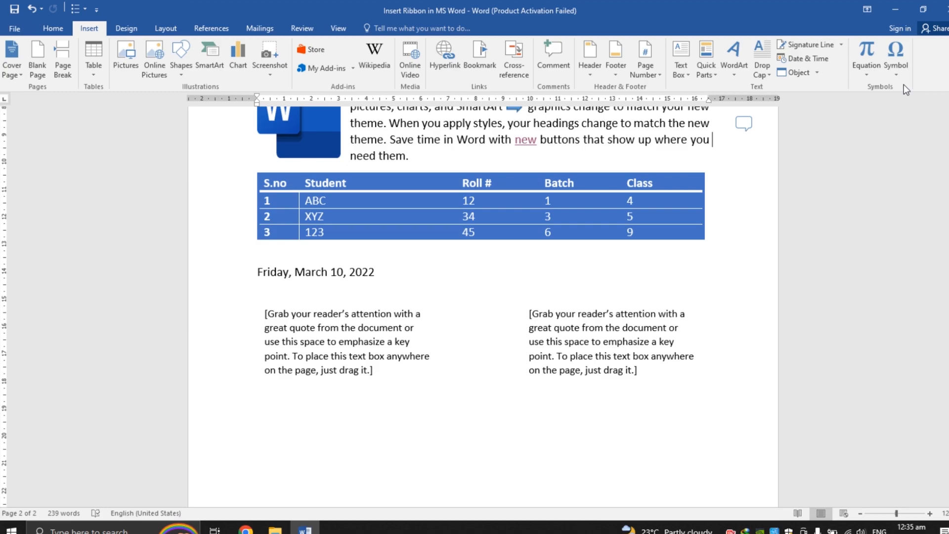
Step: Try inserting a copyright symbol in the paragraph, then start a new line below the text boxes
{"action": "left_click", "coordinate": [900, 75]}
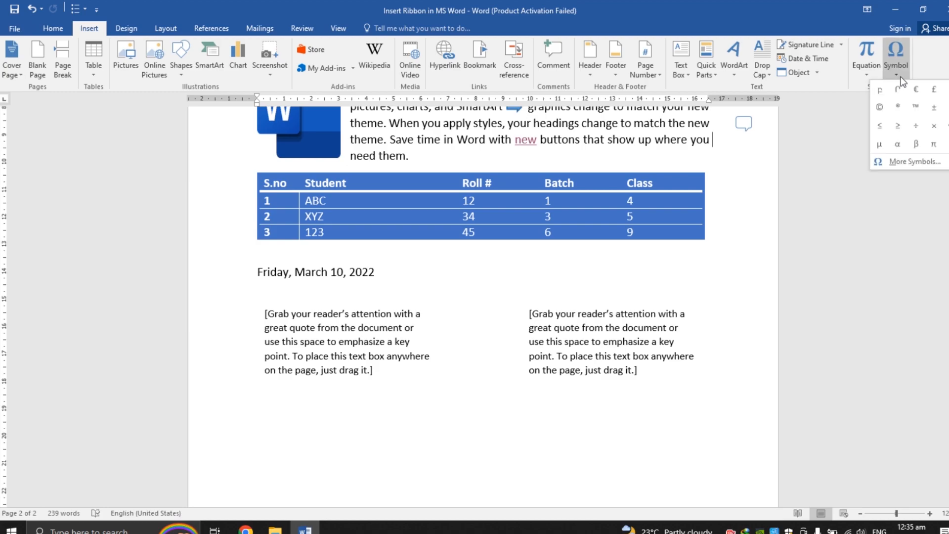
{"action": "left_click", "coordinate": [350, 156]}
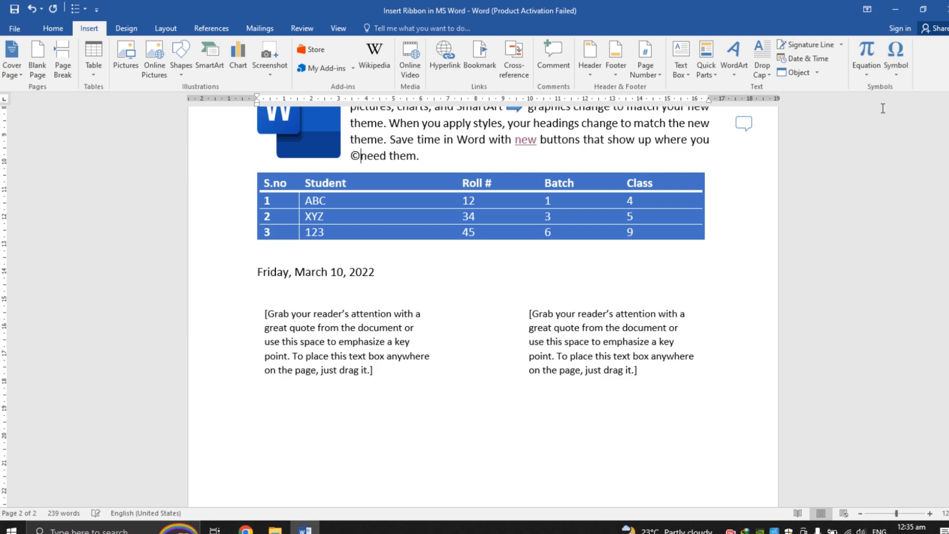
{"action": "left_click", "coordinate": [372, 450]}
{"action": "key", "text": "Return"}
{"action": "key", "text": "Return"}
{"action": "key", "text": "BackSpace"}
{"action": "key", "text": "BackSpace"}
{"action": "key", "text": "Down"}
{"action": "key", "text": "Down"}
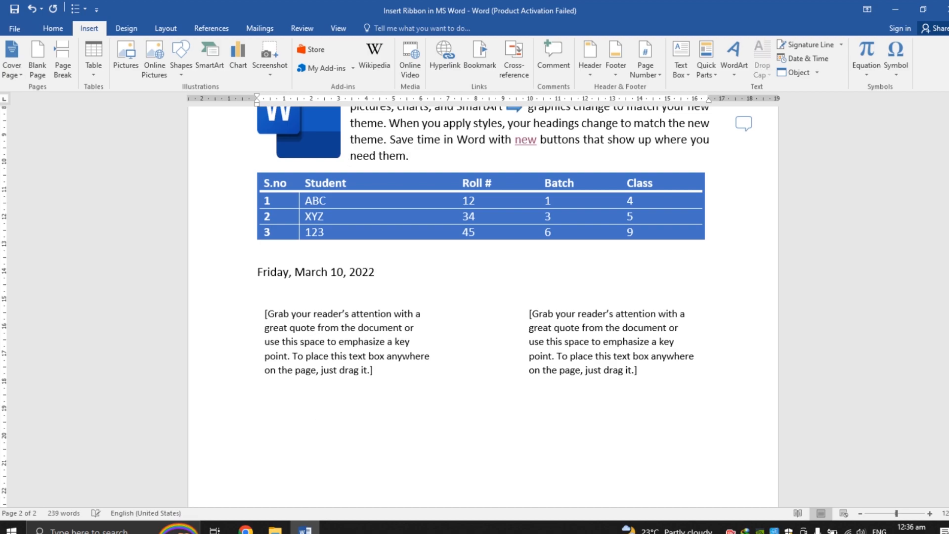
Step: Insert the copyright and Omega symbols on the new line below the text boxes
{"action": "left_click", "coordinate": [904, 67]}
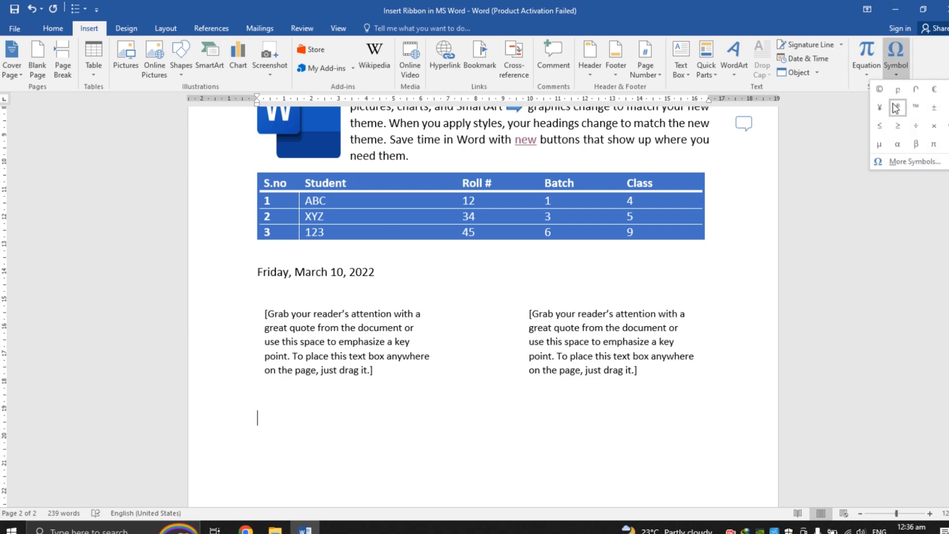
{"action": "left_click", "coordinate": [880, 90]}
{"action": "left_click", "coordinate": [893, 76]}
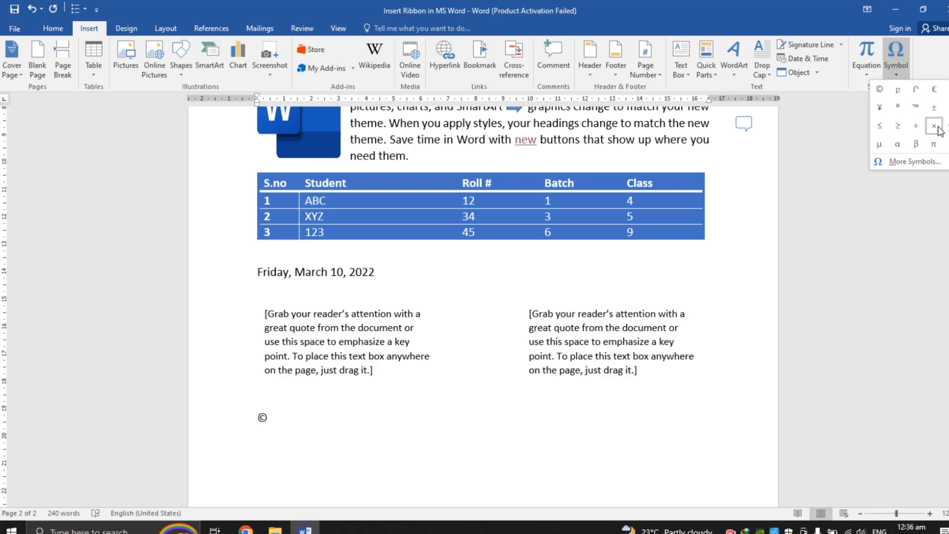
{"action": "left_click", "coordinate": [947, 144]}
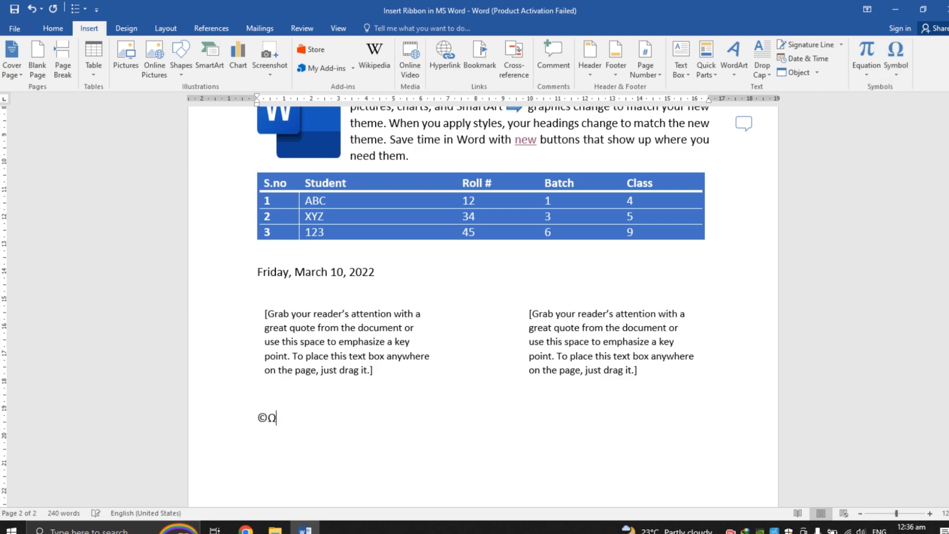
Step: Open the full Symbol dialog and scroll through its symbol subsets
{"action": "left_click", "coordinate": [896, 67]}
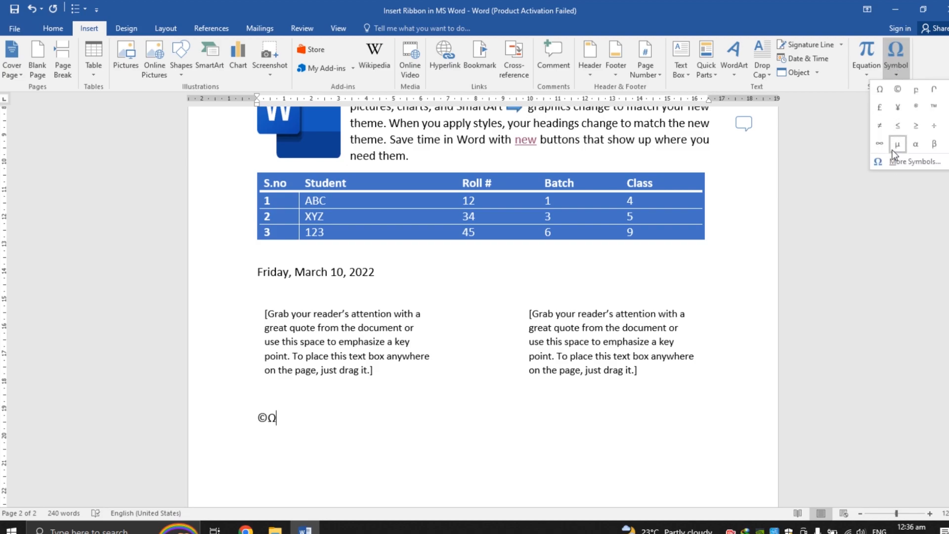
{"action": "left_click", "coordinate": [895, 165]}
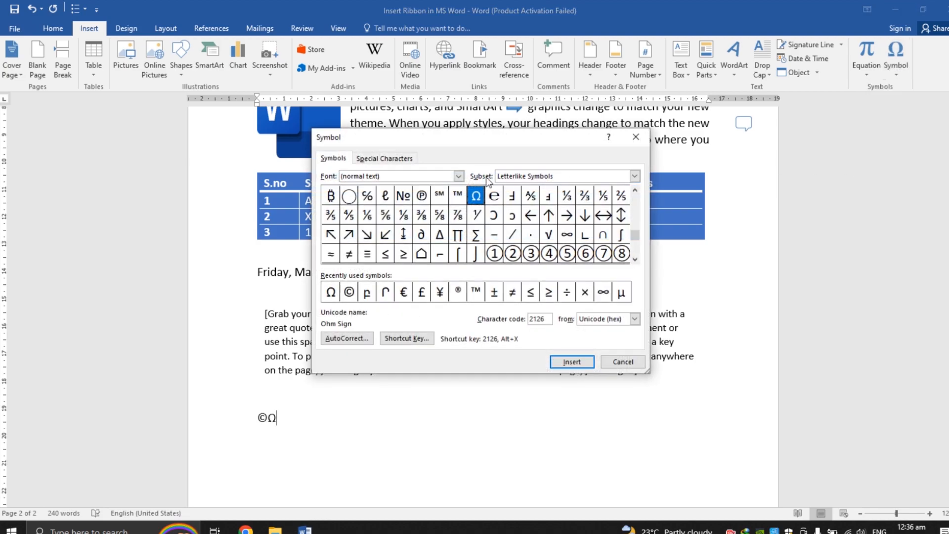
{"action": "left_click", "coordinate": [636, 259]}
{"action": "left_click", "coordinate": [636, 259]}
{"action": "left_click", "coordinate": [636, 259]}
{"action": "left_click", "coordinate": [636, 260]}
{"action": "left_click", "coordinate": [635, 260]}
{"action": "left_click", "coordinate": [636, 260]}
{"action": "left_click", "coordinate": [635, 259]}
{"action": "left_click", "coordinate": [635, 260]}
{"action": "left_click", "coordinate": [636, 259]}
{"action": "left_click", "coordinate": [636, 260]}
{"action": "left_click", "coordinate": [636, 260]}
{"action": "left_click", "coordinate": [635, 259]}
{"action": "left_click", "coordinate": [635, 259]}
{"action": "left_click", "coordinate": [636, 260]}
{"action": "left_click", "coordinate": [635, 260]}
{"action": "left_click", "coordinate": [636, 259]}
{"action": "left_click", "coordinate": [636, 260]}
{"action": "left_click", "coordinate": [636, 259]}
{"action": "left_click", "coordinate": [636, 260]}
{"action": "left_click", "coordinate": [636, 259]}
{"action": "left_click", "coordinate": [635, 260]}
{"action": "left_click", "coordinate": [636, 260]}
{"action": "left_click", "coordinate": [636, 260]}
{"action": "left_click", "coordinate": [636, 259]}
{"action": "left_click", "coordinate": [635, 191]}
{"action": "left_click", "coordinate": [635, 191]}
{"action": "left_click", "coordinate": [635, 191]}
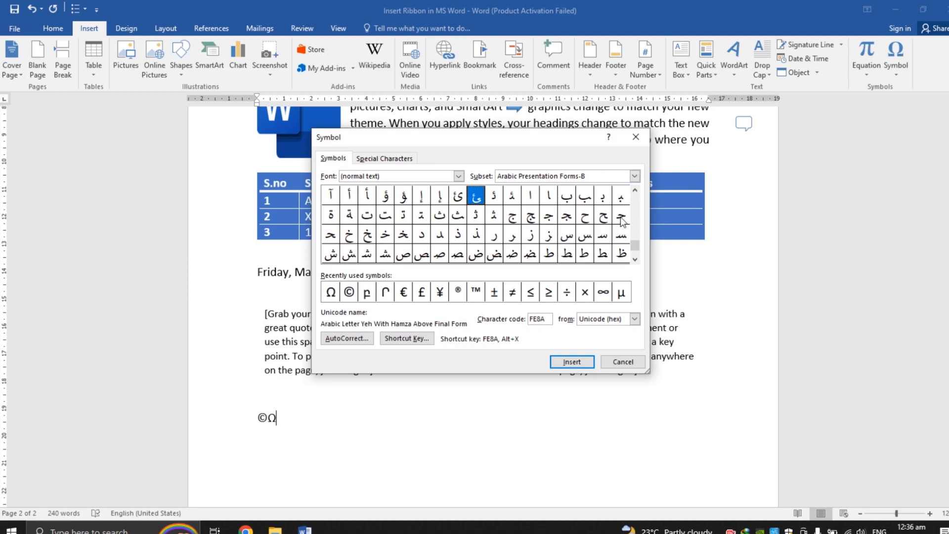
{"action": "left_click", "coordinate": [635, 191]}
{"action": "left_click", "coordinate": [635, 190]}
{"action": "left_click", "coordinate": [636, 190]}
{"action": "left_click", "coordinate": [635, 191]}
{"action": "left_click", "coordinate": [635, 190]}
{"action": "left_click", "coordinate": [635, 191]}
{"action": "left_click", "coordinate": [636, 191]}
{"action": "left_click", "coordinate": [635, 191]}
{"action": "left_click", "coordinate": [635, 191]}
{"action": "left_click", "coordinate": [636, 191]}
{"action": "left_click", "coordinate": [635, 191]}
{"action": "left_click", "coordinate": [635, 191]}
{"action": "left_click", "coordinate": [635, 191]}
{"action": "left_click", "coordinate": [635, 191]}
{"action": "left_click", "coordinate": [635, 191]}
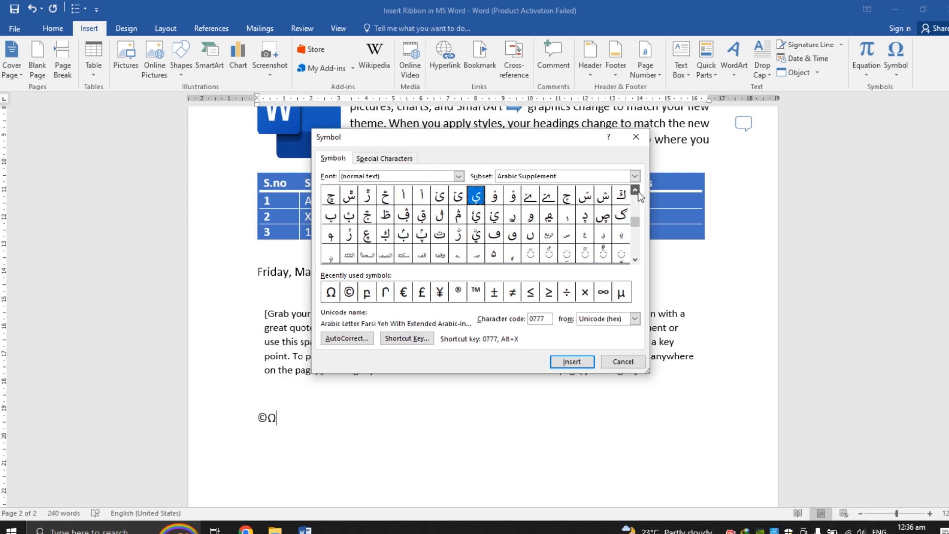
{"action": "left_click", "coordinate": [635, 191]}
{"action": "left_click", "coordinate": [636, 191]}
{"action": "left_click", "coordinate": [635, 191]}
{"action": "left_click", "coordinate": [636, 191]}
{"action": "left_click", "coordinate": [635, 191]}
{"action": "left_click", "coordinate": [635, 191]}
{"action": "left_click", "coordinate": [635, 191]}
{"action": "left_click", "coordinate": [635, 191]}
{"action": "left_click", "coordinate": [635, 191]}
{"action": "left_click", "coordinate": [636, 191]}
{"action": "left_click", "coordinate": [635, 190]}
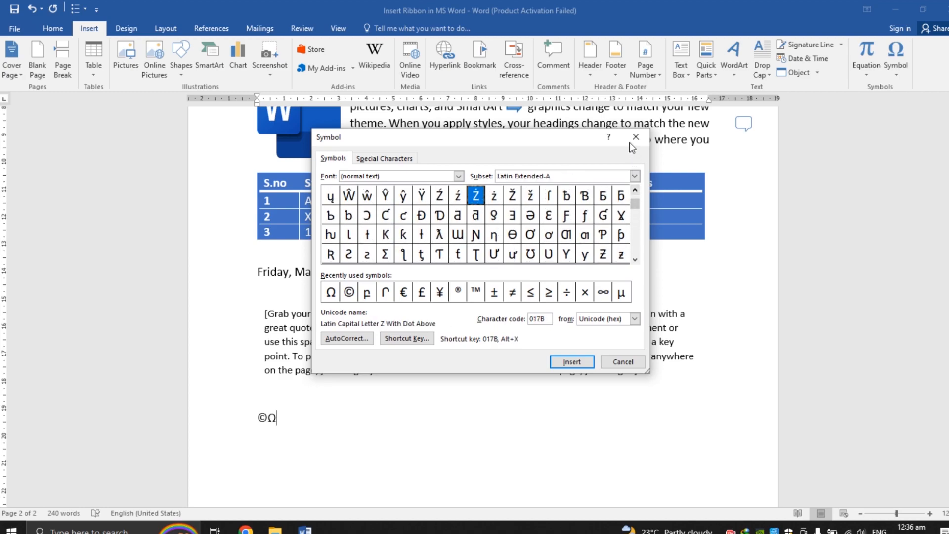
Step: Insert the Latin Capital Letter O With Middle Tilde and Y With Hook symbols, then close the dialog
{"action": "left_click", "coordinate": [513, 233]}
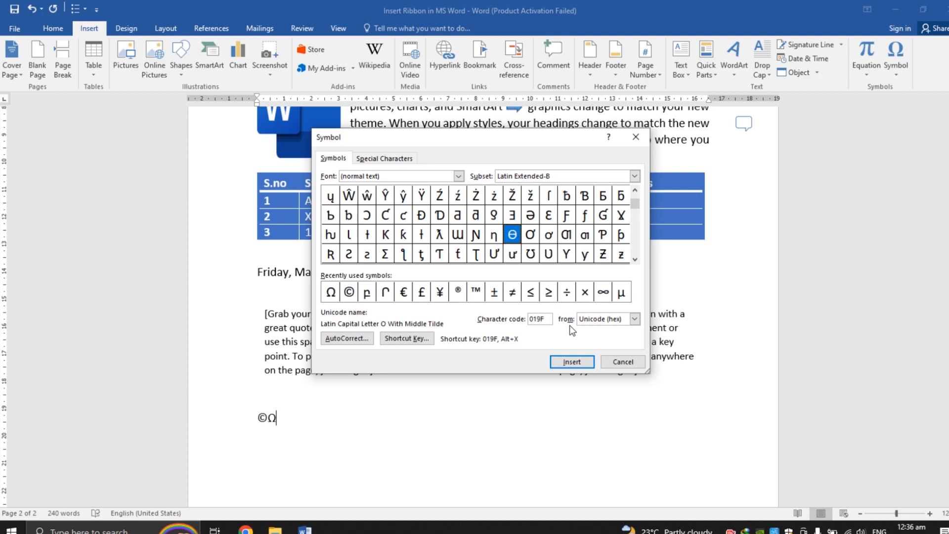
{"action": "double_click", "coordinate": [514, 236]}
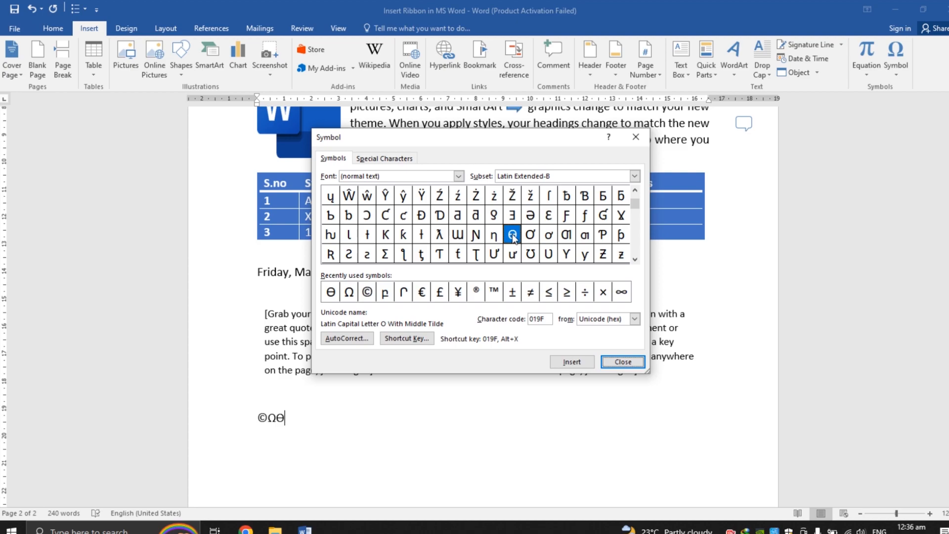
{"action": "left_click", "coordinate": [567, 254]}
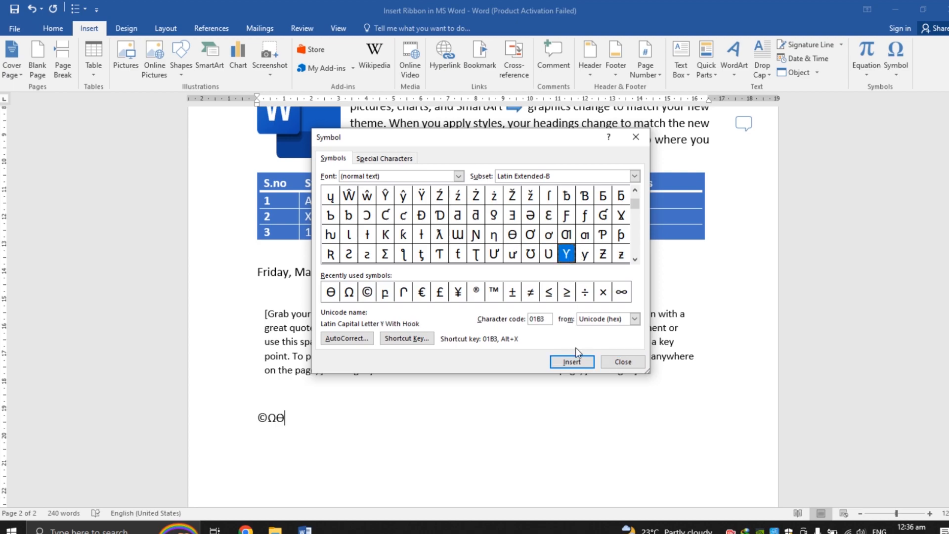
{"action": "left_click", "coordinate": [573, 362]}
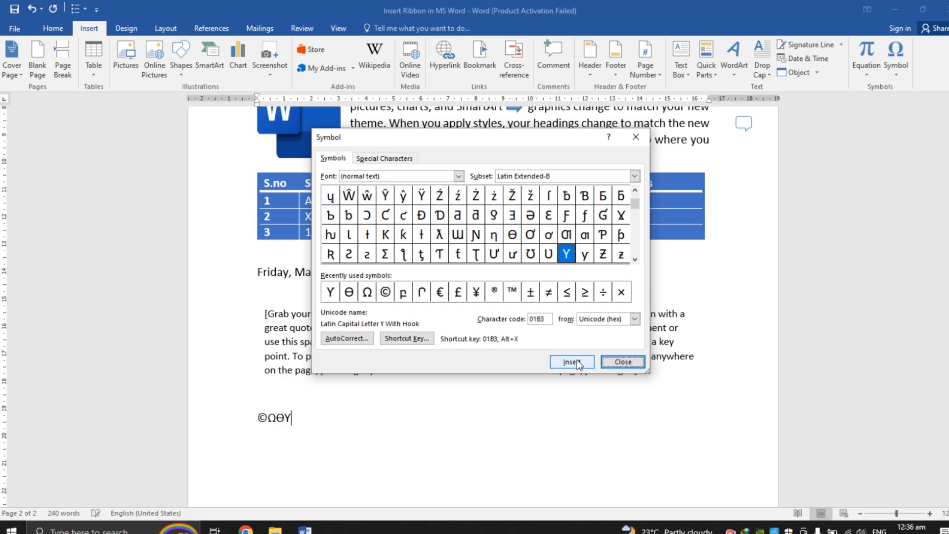
{"action": "left_click", "coordinate": [632, 365]}
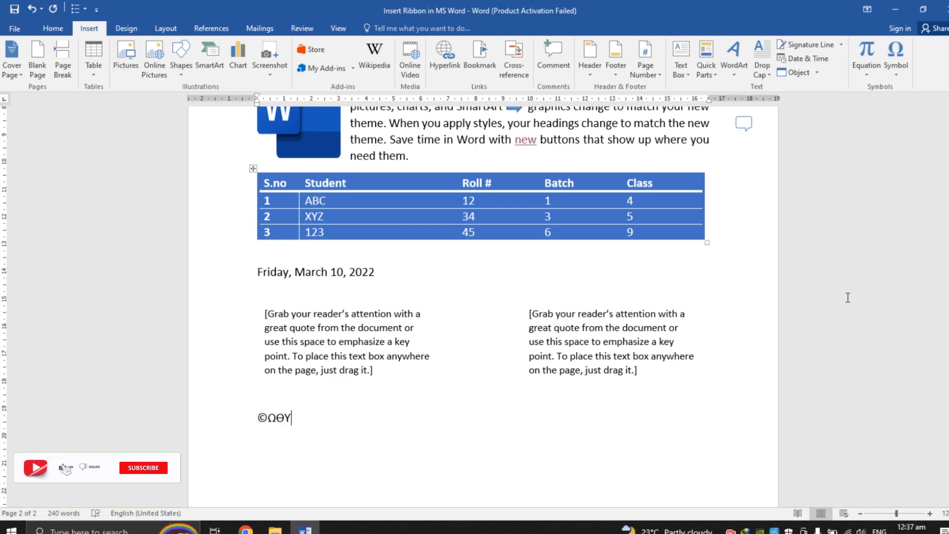
{"action": "left_click_drag", "start_coordinate": [948, 408], "coordinate": [948, 170]}
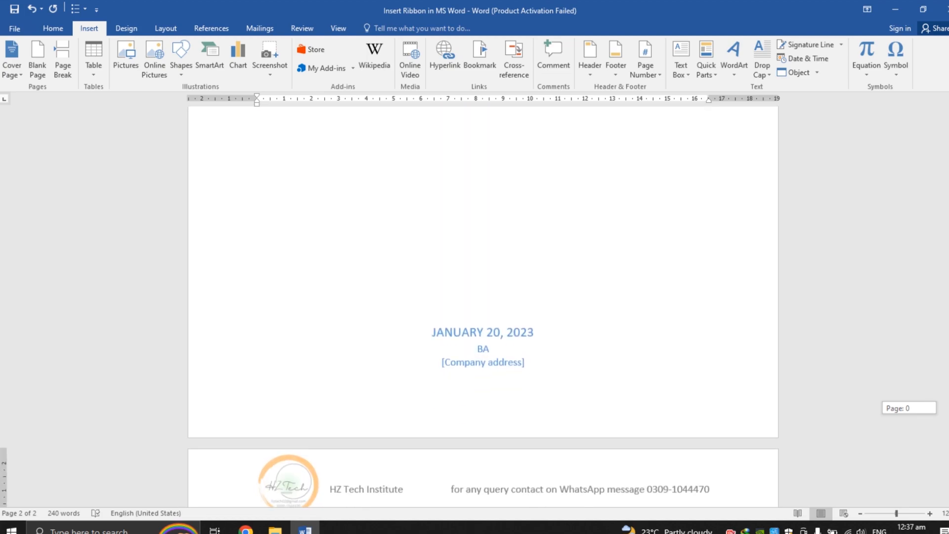
{"action": "left_click_drag", "start_coordinate": [948, 223], "coordinate": [948, 313]}
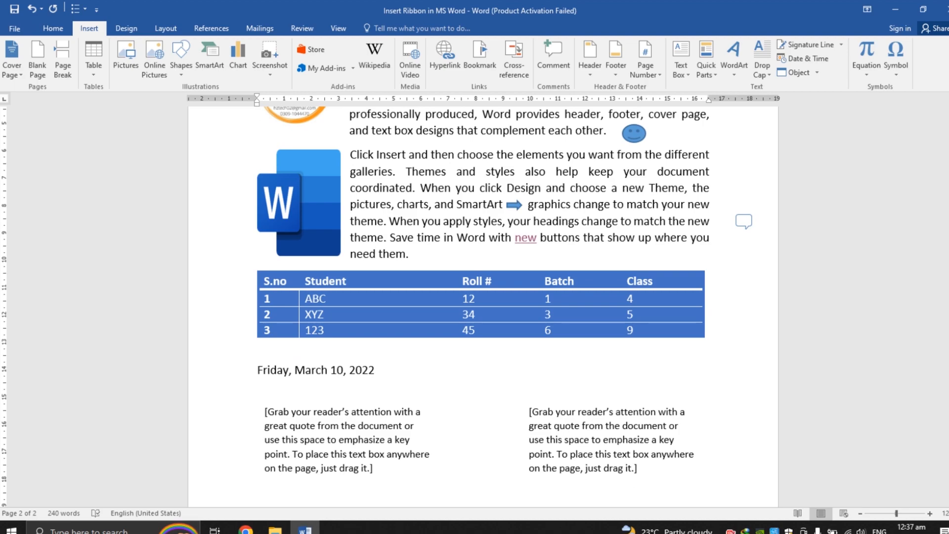